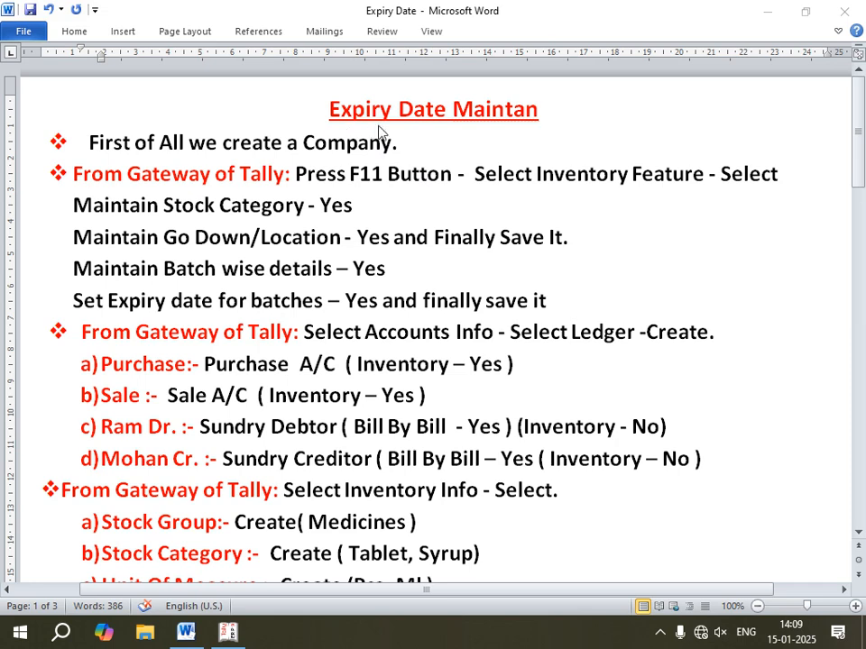
Step: Edit the last word of the document's title so it reads "Expiry Date Maintian"
click(517, 110)
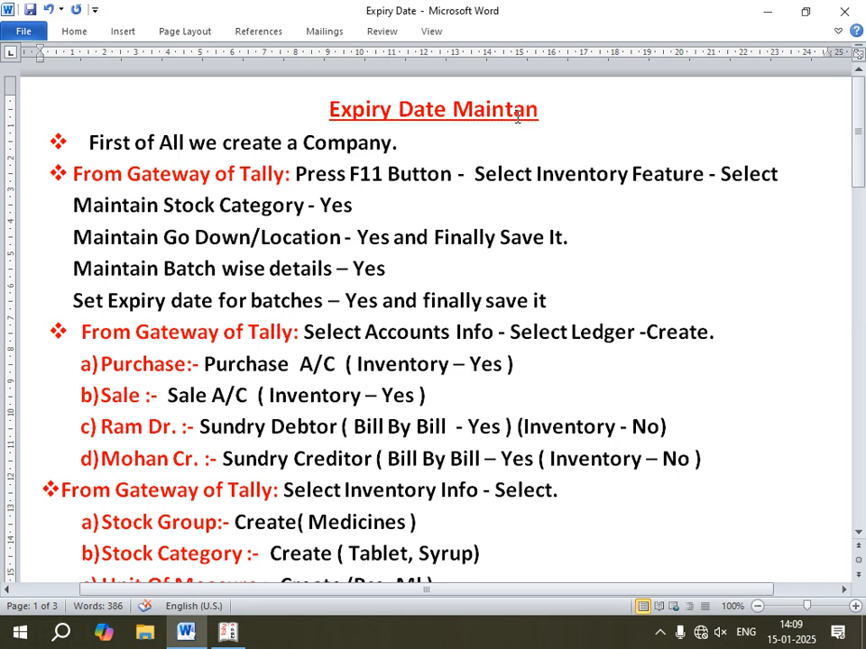
text(i)
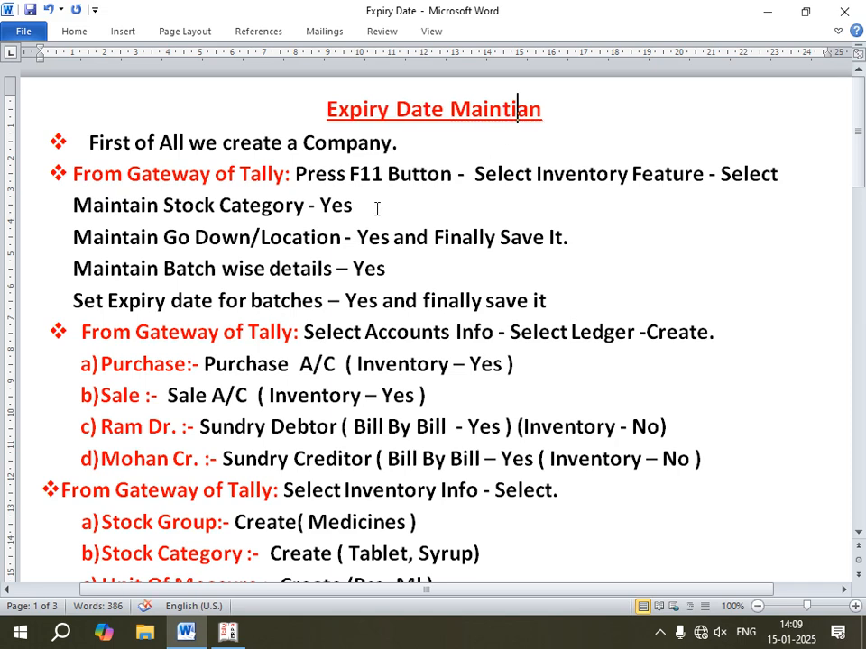
scroll(383, 204, down, 1)
click(395, 175)
scroll(398, 177, up, 1)
Step: Switch to Tally.ERP 9, shut The Electronics Hub company and start creating a new company
click(229, 632)
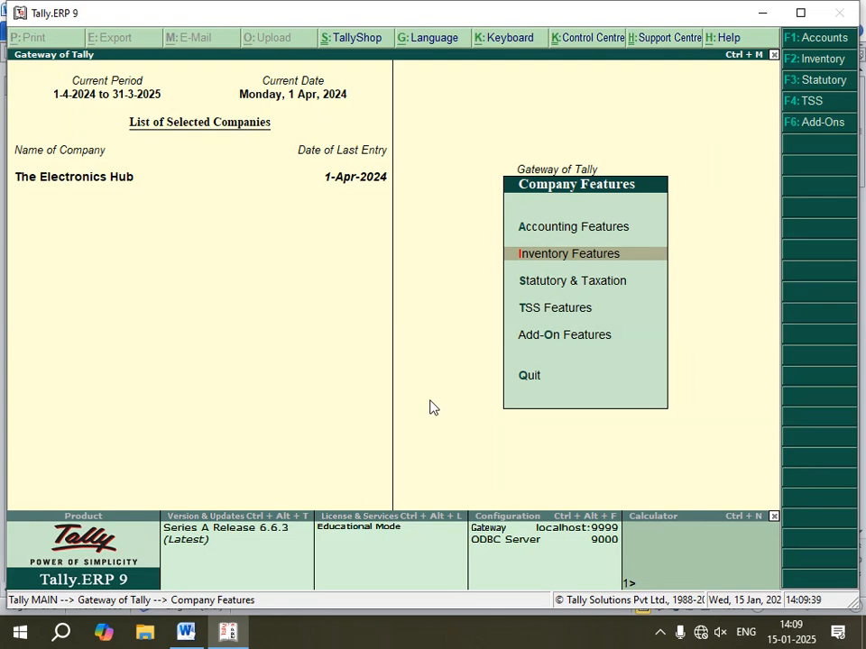
key(Escape)
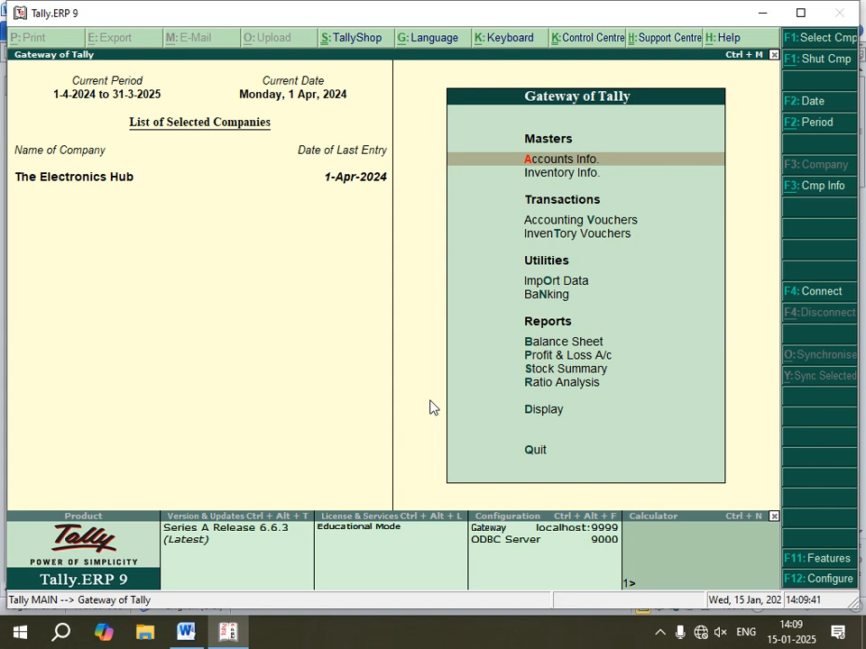
key(alt+F1)
key(Down)
key(Down)
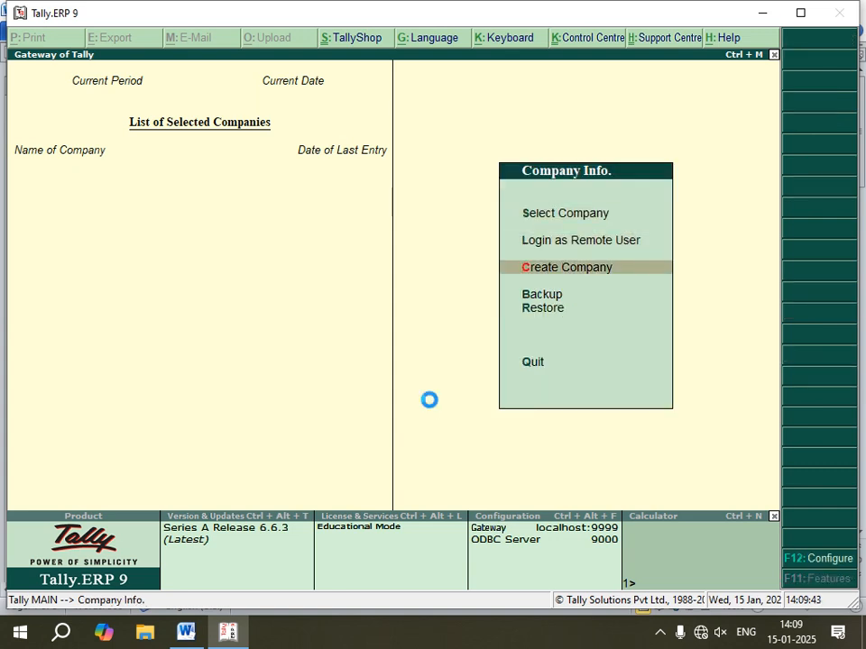
Step: Name the new company Expiry Date and accept the same text as its mailing name
text(Expiry)
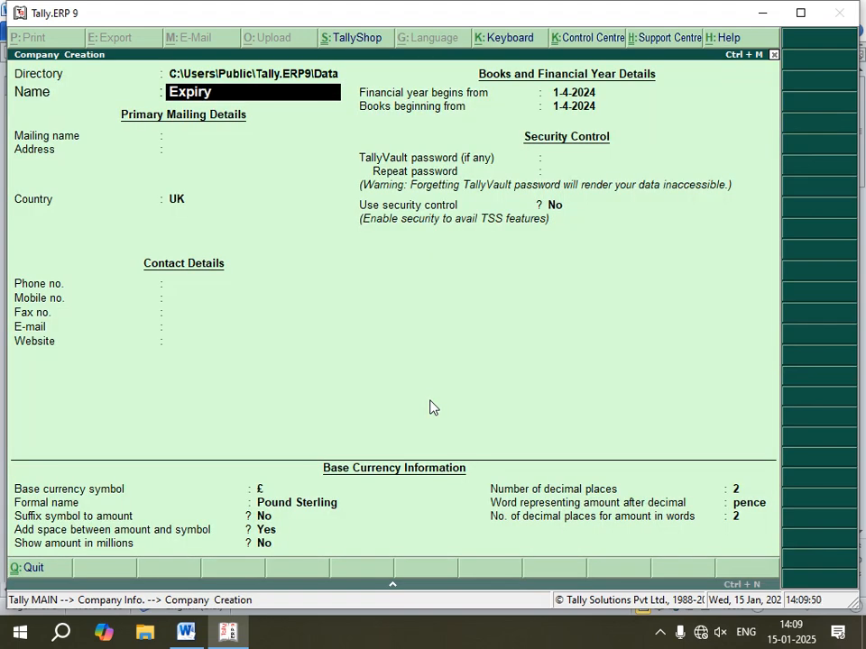
text( Date)
key(Return)
key(Return)
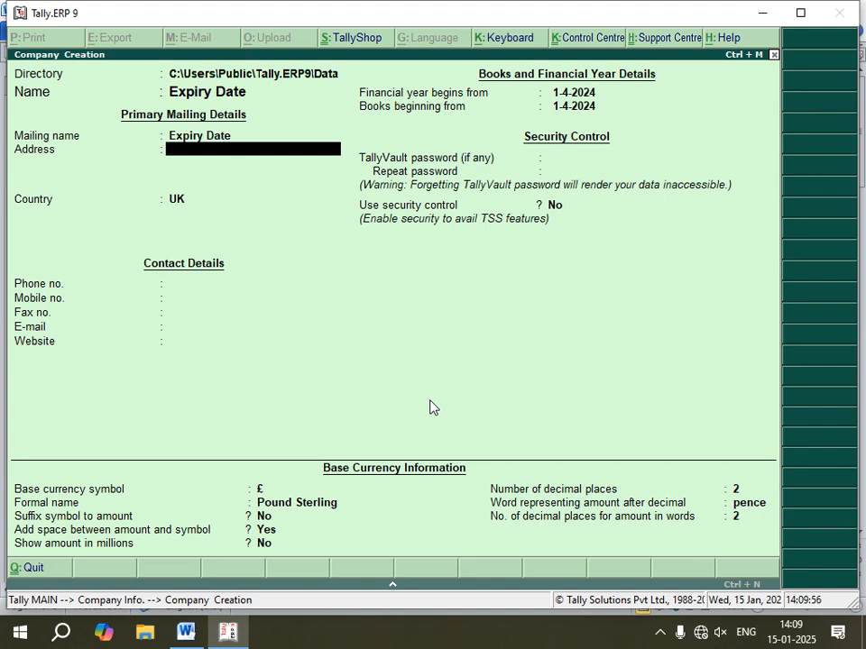
Step: Enter the company's address, choose India as country and Jharkhand as state, and leave the pincode and contact details blank
text(Daltonganj)
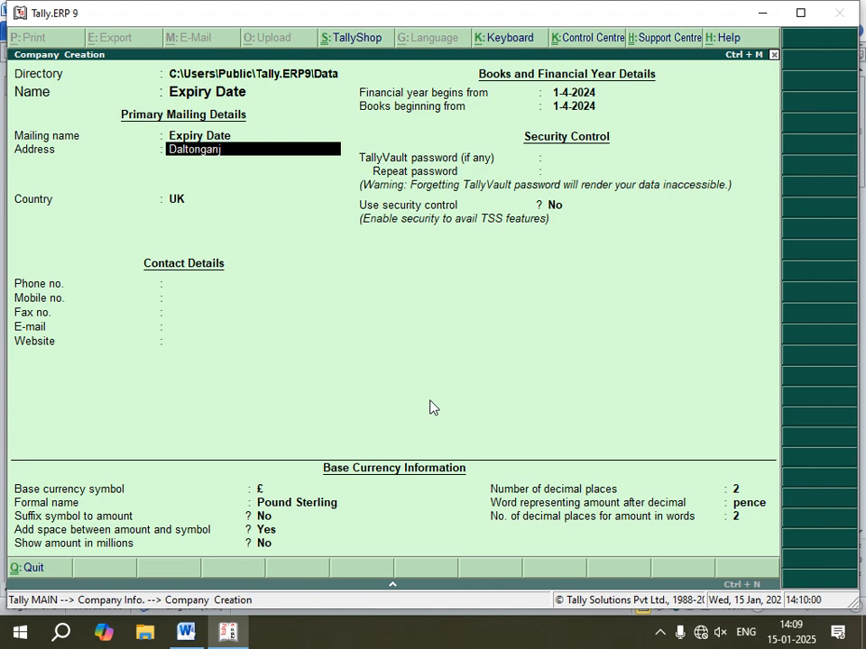
key(Return)
key(Return)
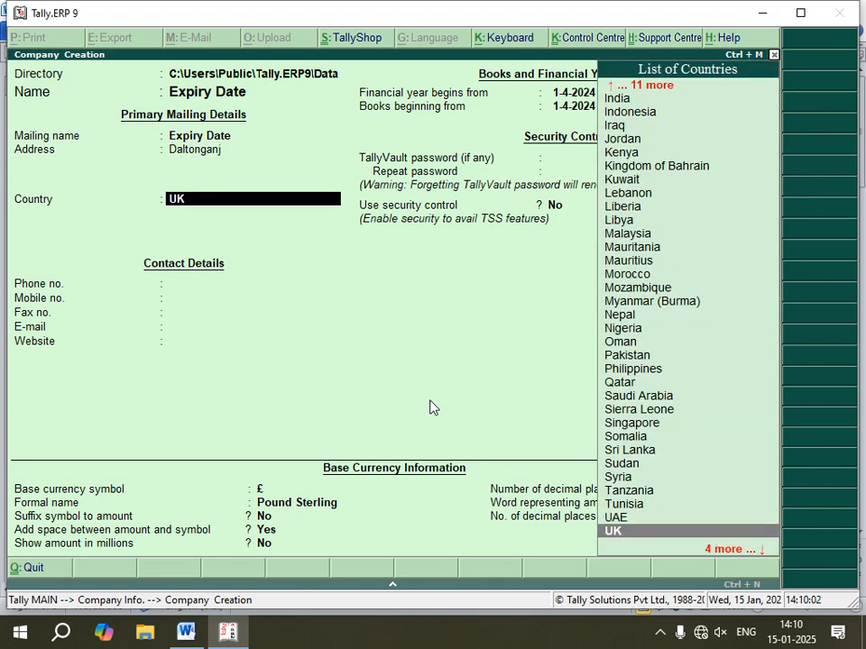
text(In)
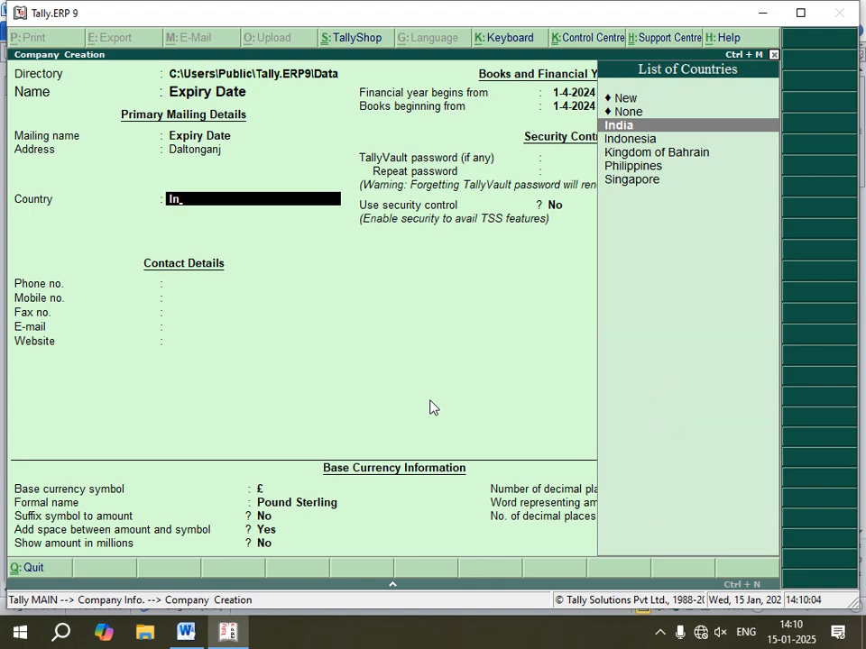
key(Return)
text(Jh)
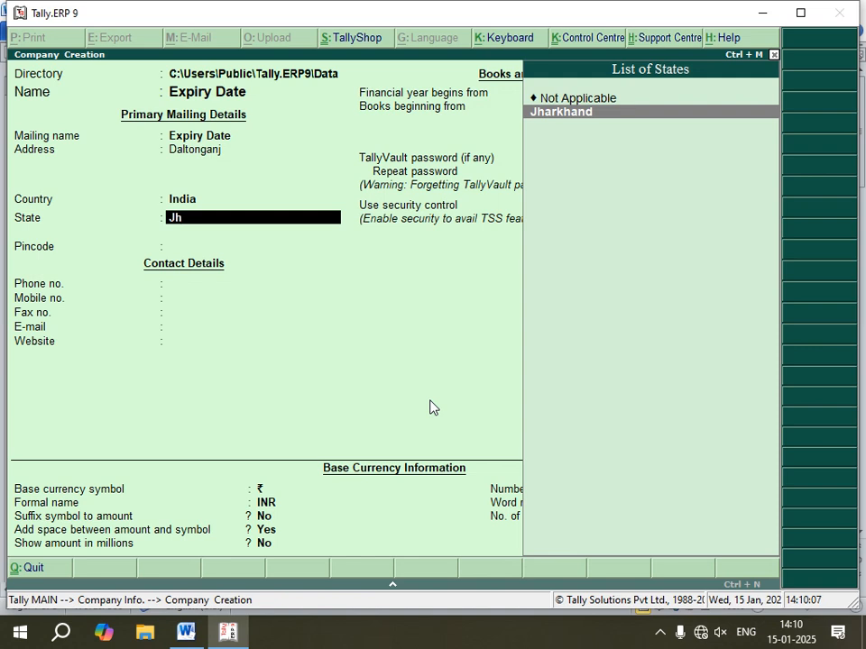
key(Return)
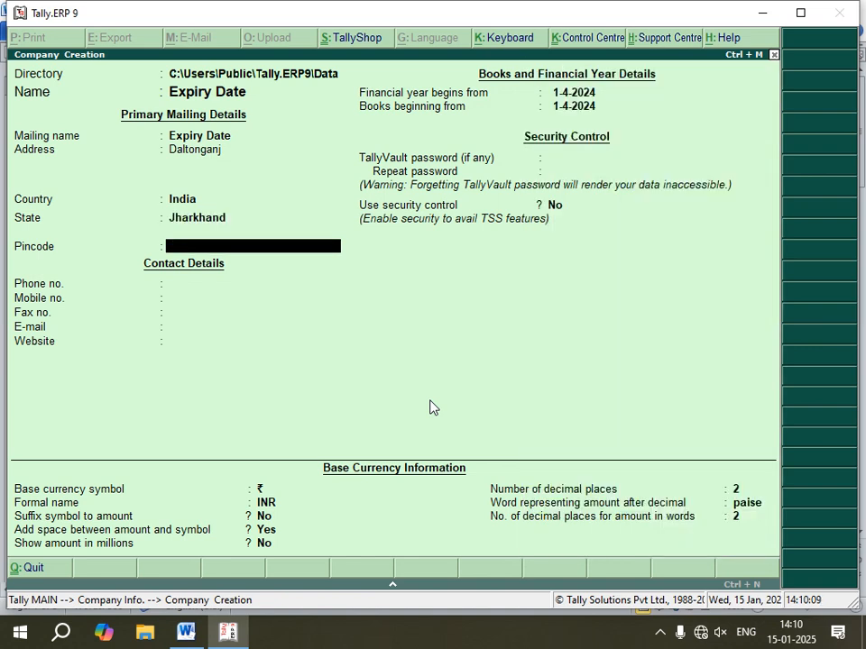
key(Return)
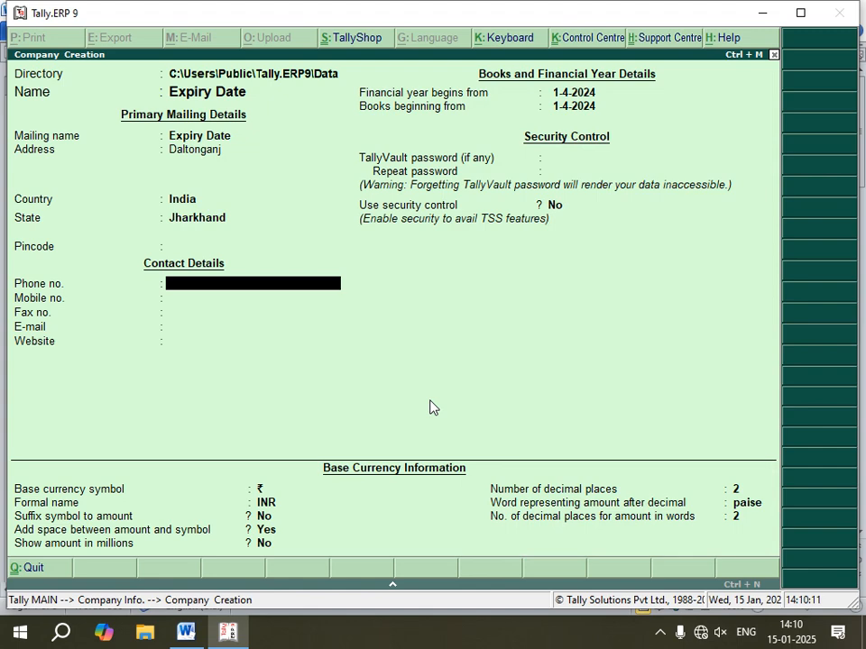
key(Return)
key(Return)
key(Return)
key(Return)
key(Return)
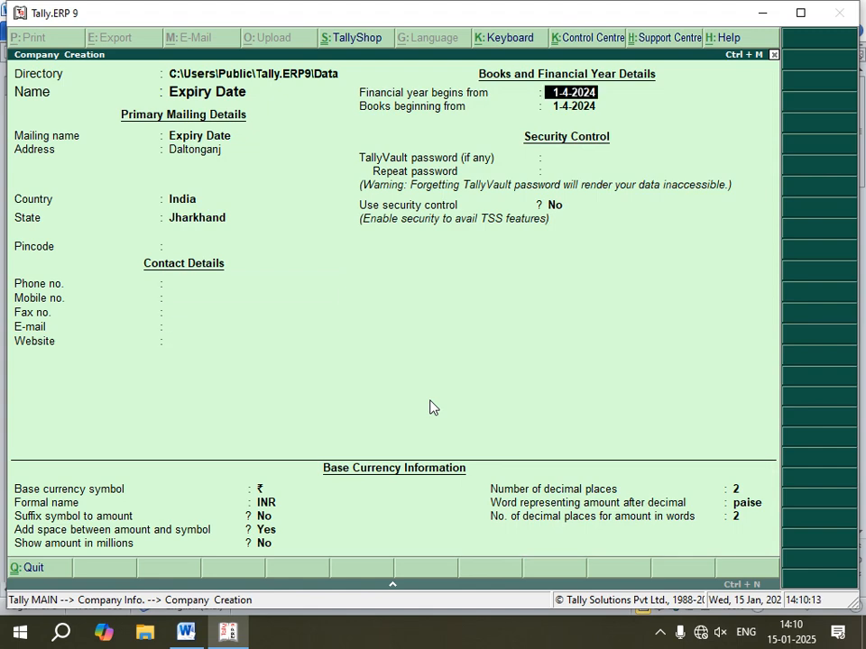
Step: Set the financial year to begin from 1-1-2025 and save the company with the default security and currency settings
text(1-1-2025)
key(Return)
key(Return)
key(Return)
key(Return)
key(Return)
key(Return)
key(Return)
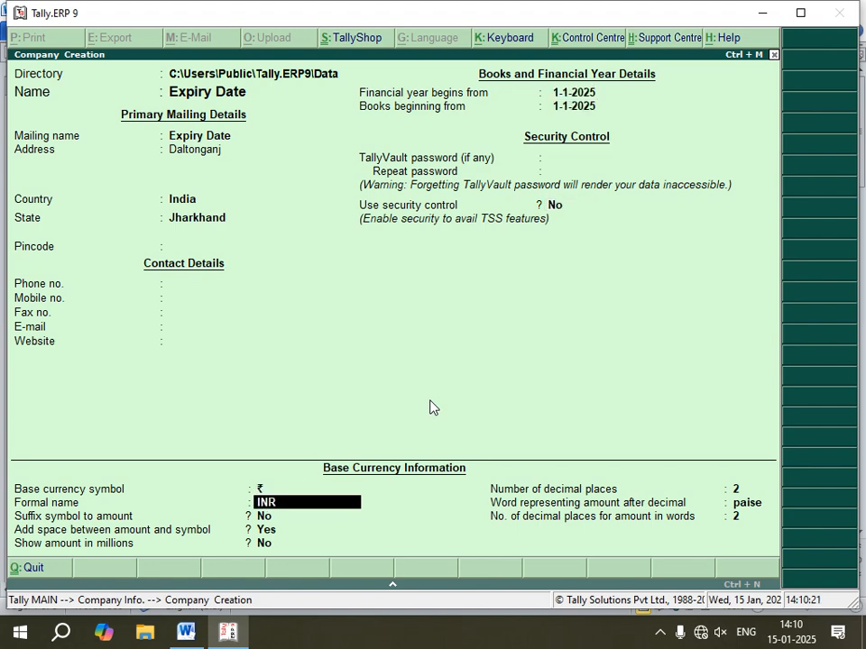
key(Return)
key(Return)
key(Return)
key(Return)
key(Return)
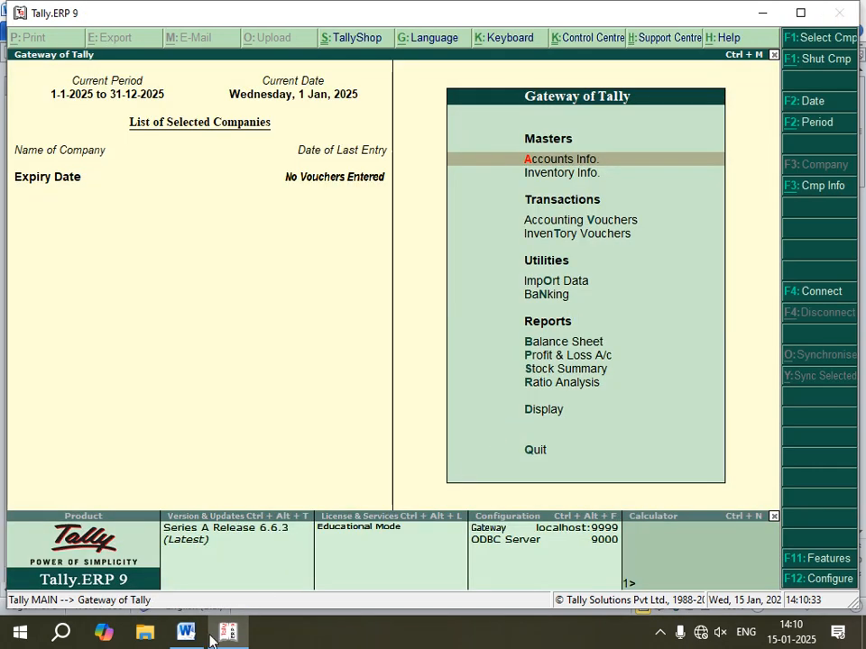
Step: Switch to Word and delete "and Finally Save It." from the Maintain Go Down/Location line
click(188, 634)
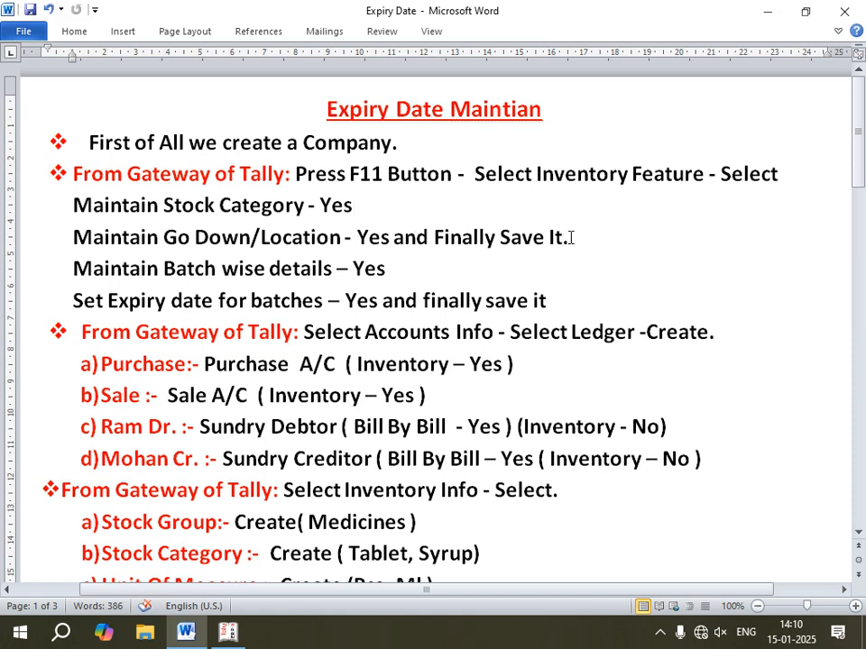
drag(571, 237, 421, 235)
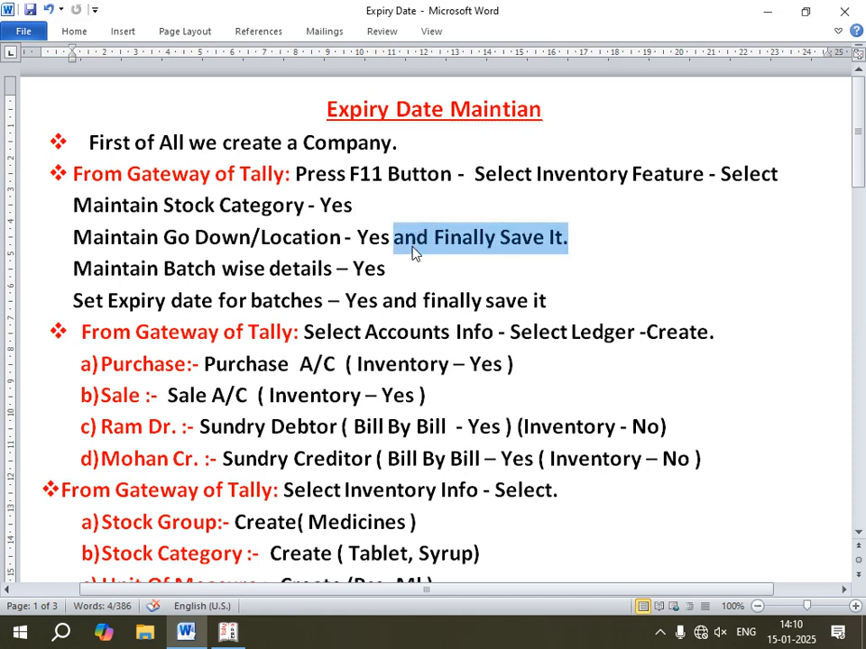
key(BackSpace)
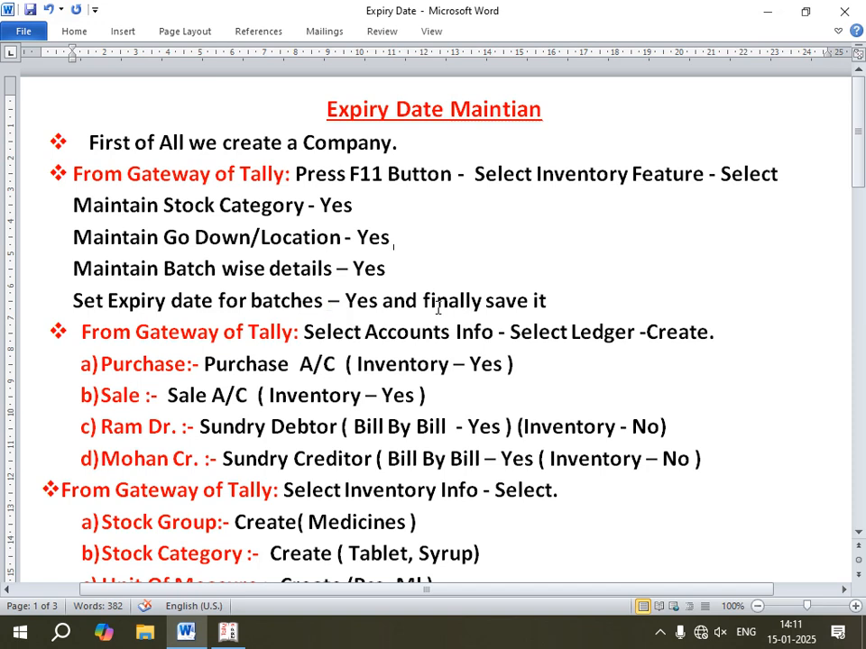
Step: Switch to Tally.ERP 9 and enable multiple locations, stock categories, batch-wise details and expiry dates for batches in the company's inventory features
click(228, 633)
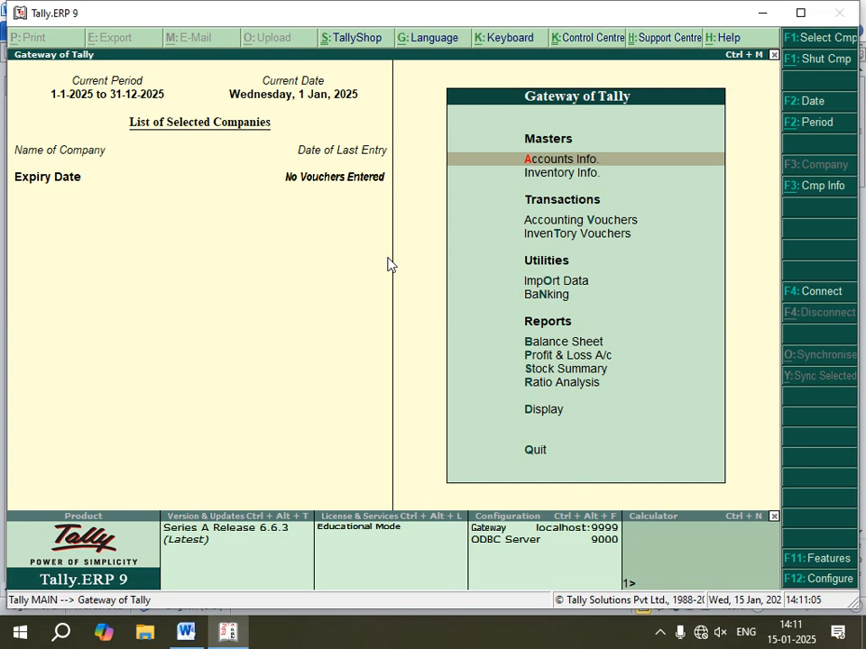
key(F11)
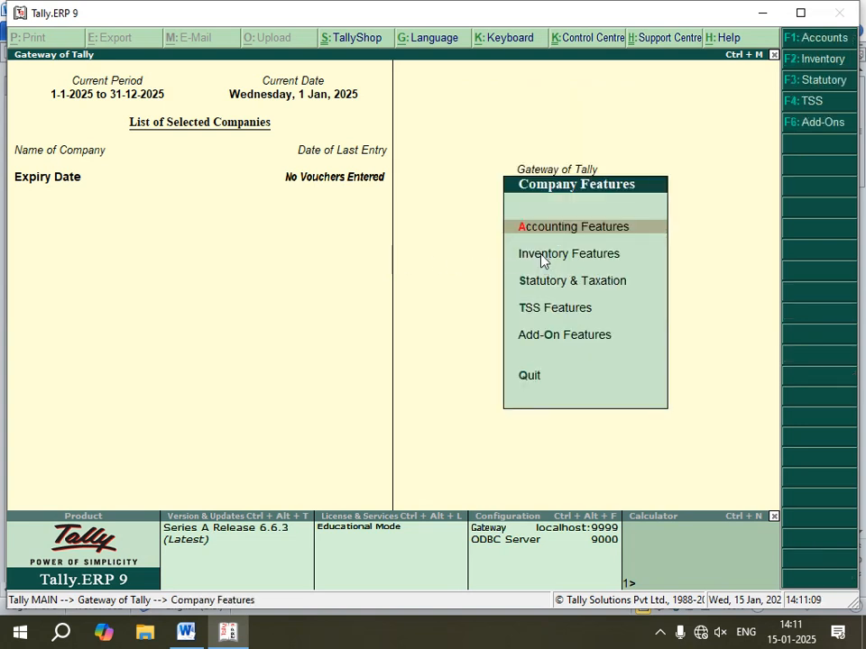
click(542, 257)
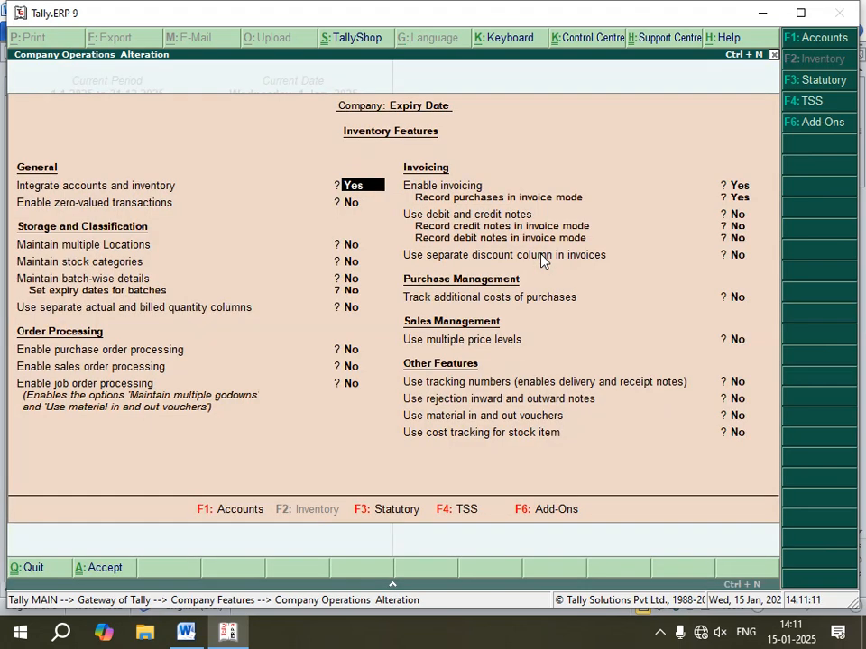
key(Return)
key(Return)
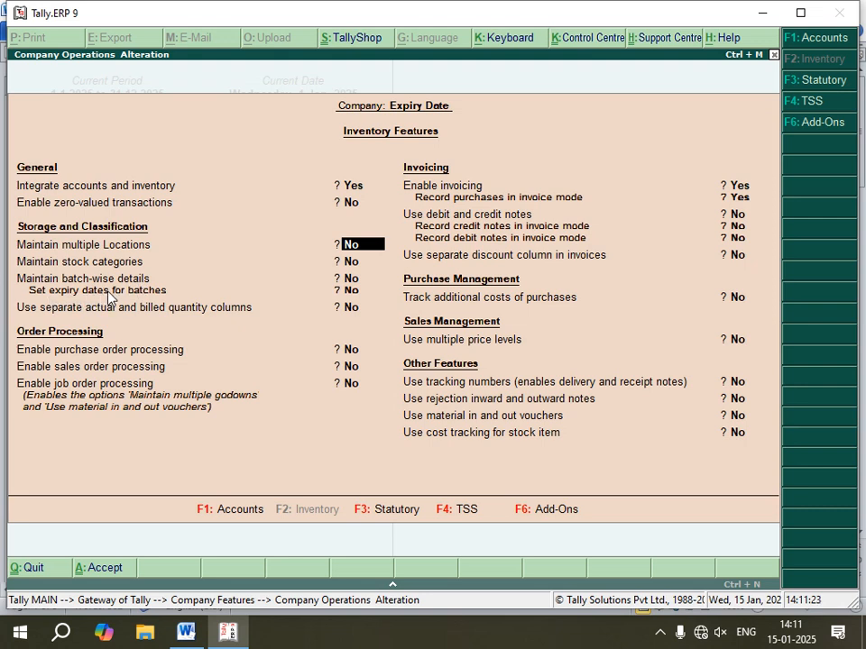
text(y)
key(Return)
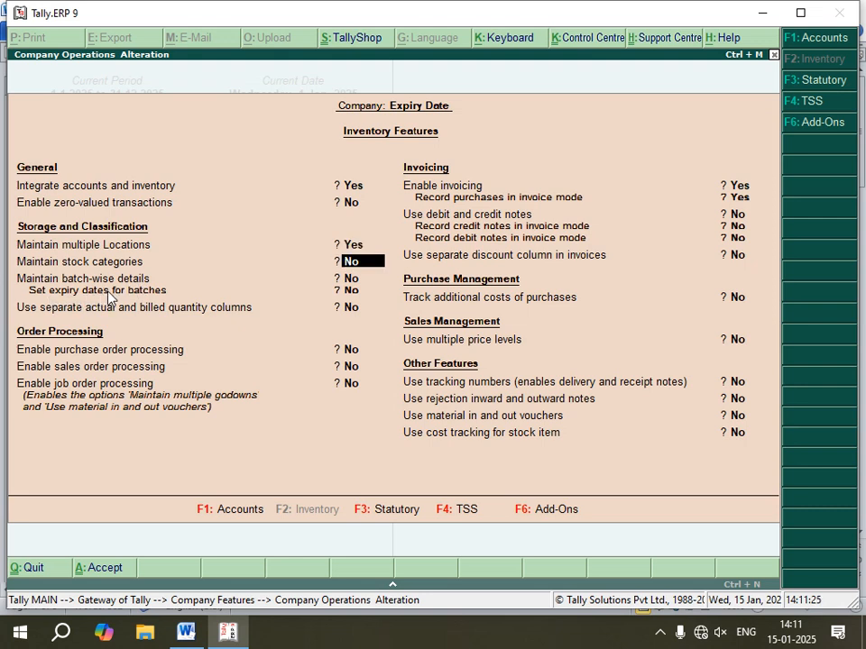
text(y)
key(Return)
text(y)
key(Return)
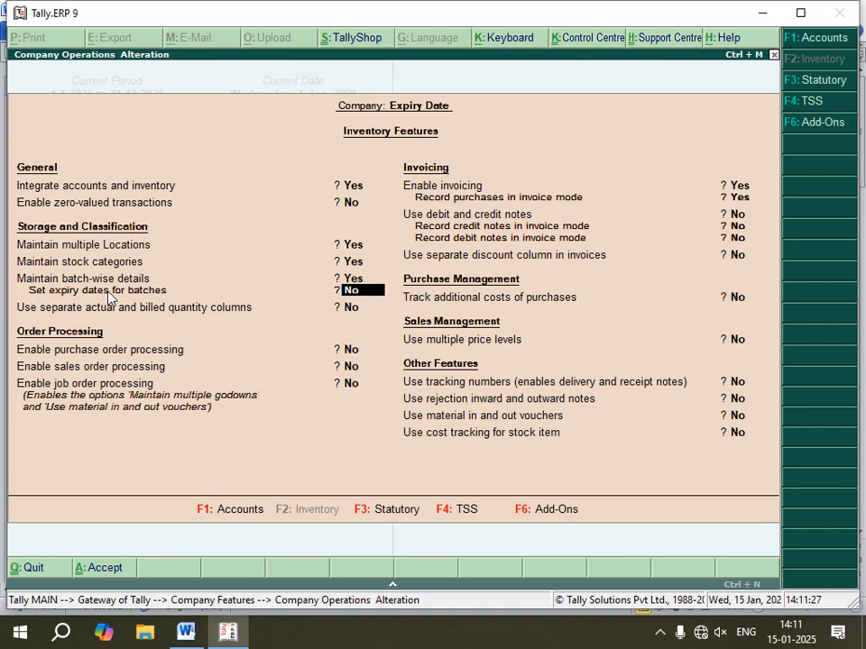
text(y)
key(Return)
Step: Keep the remaining inventory features at their defaults and accept the configuration
key(Return)
key(Return)
key(Return)
key(Return)
key(Return)
key(Return)
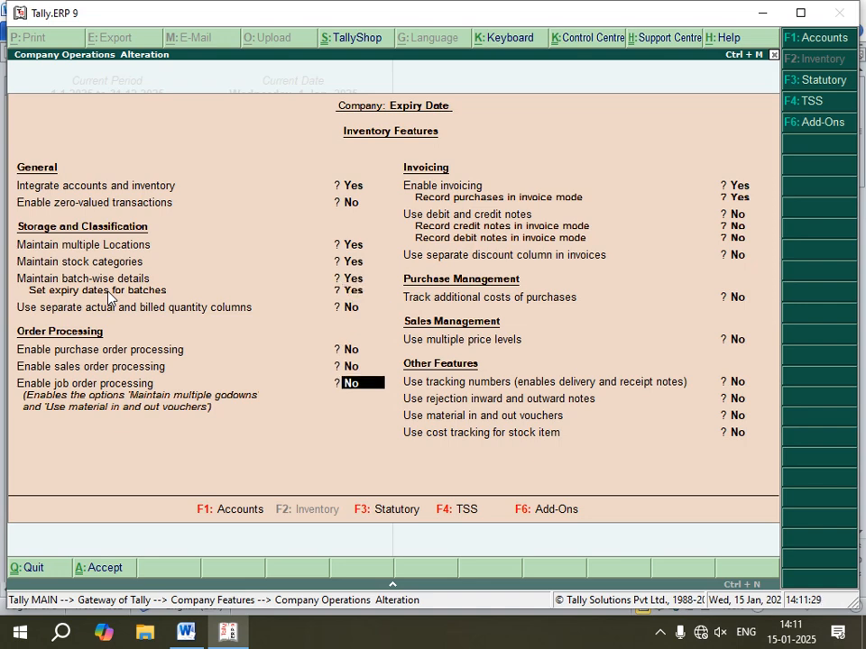
key(Return)
key(Return)
key(Return)
key(Return)
key(Return)
key(Return)
key(Return)
key(Return)
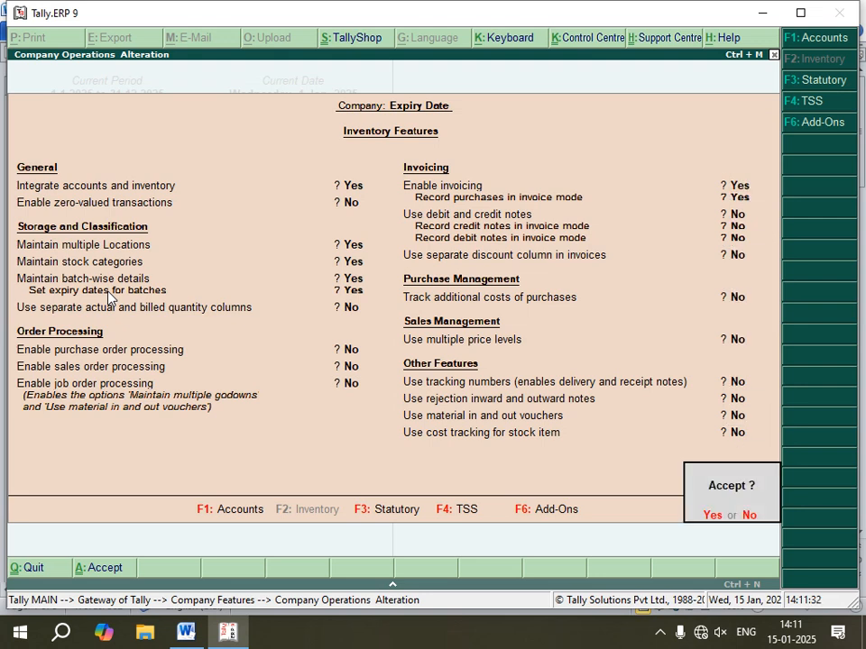
key(Return)
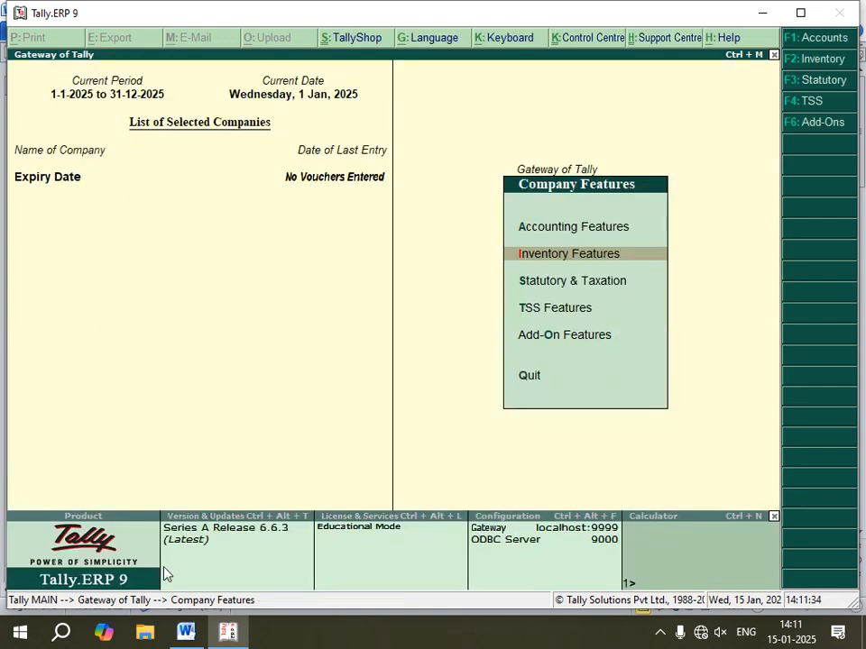
Step: Check the ledger list in the Word notes, then open single ledger creation in Tally.ERP 9
click(186, 632)
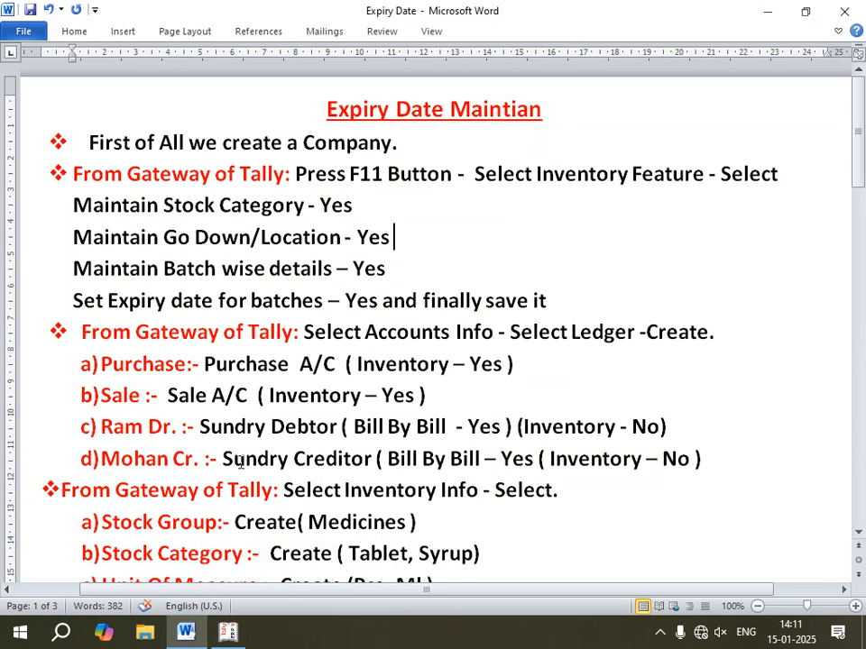
scroll(222, 420, down, 1)
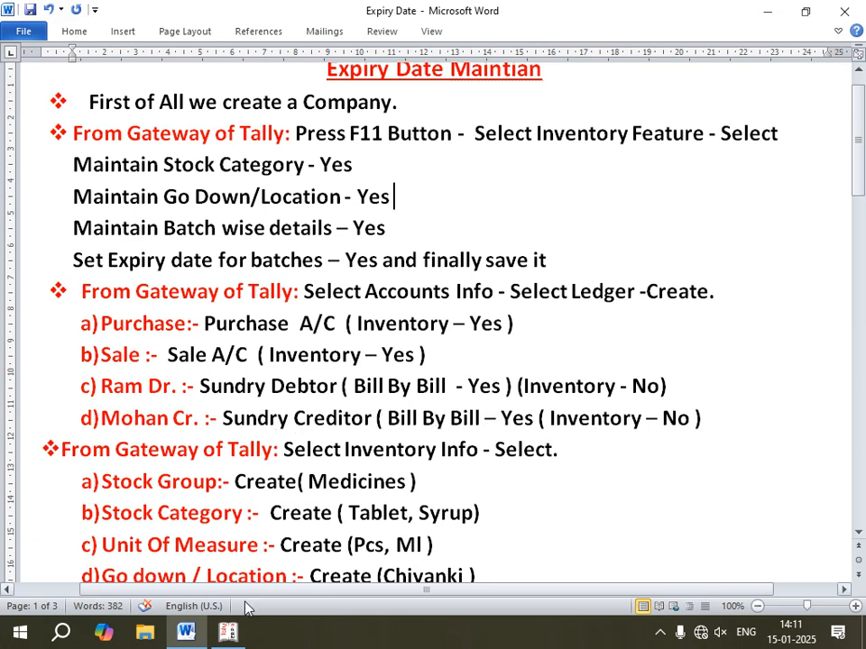
key(alt+Tab)
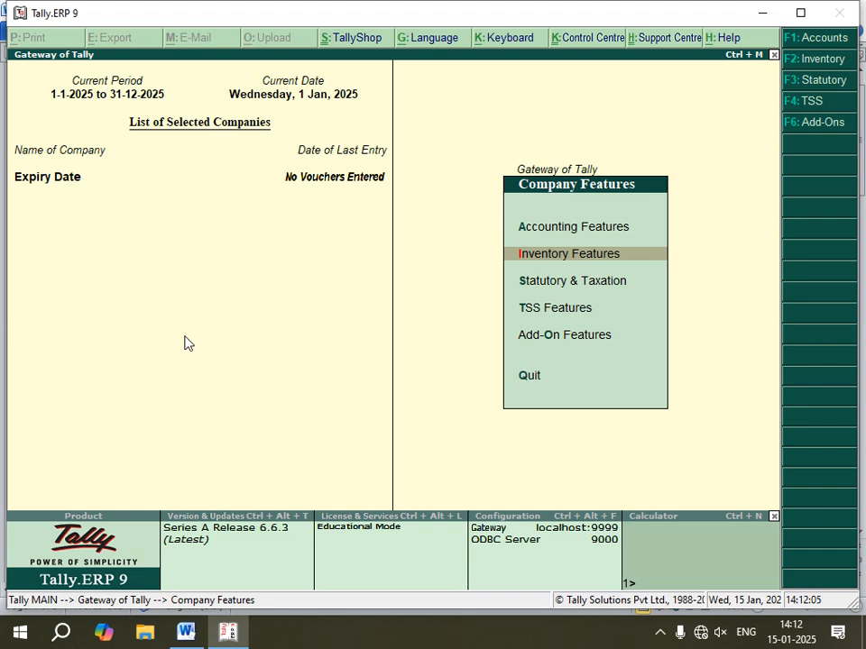
key(Escape)
key(Escape)
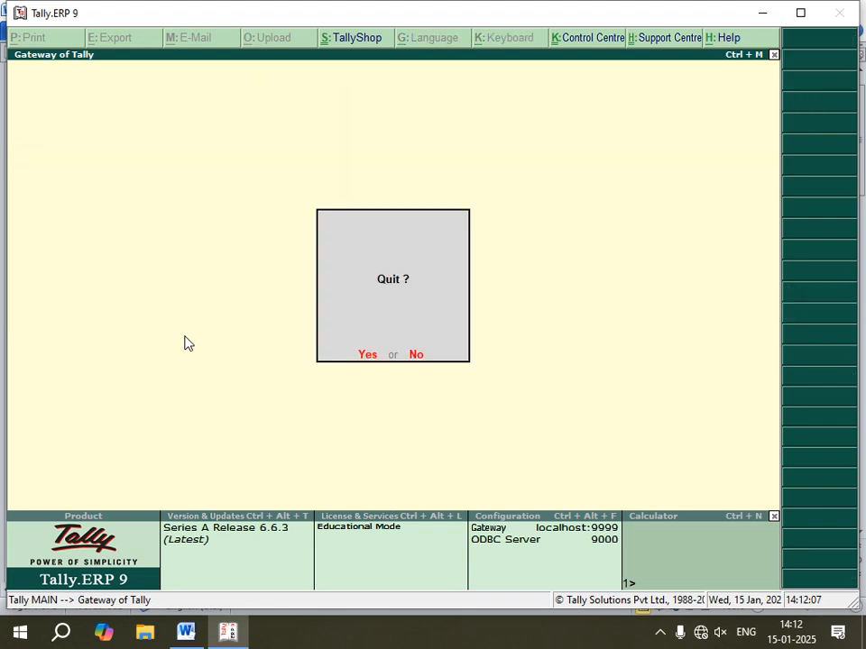
key(Escape)
key(Return)
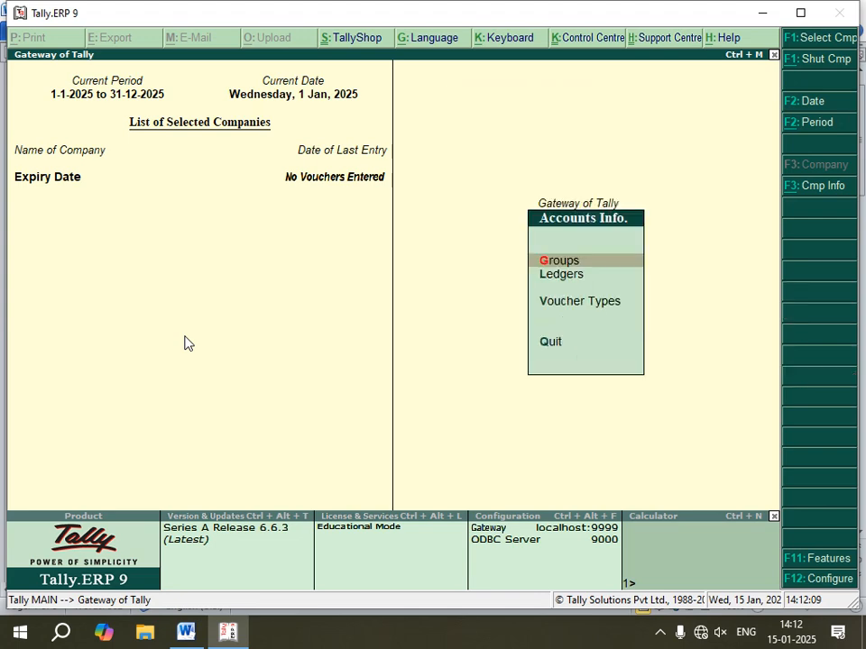
key(Down)
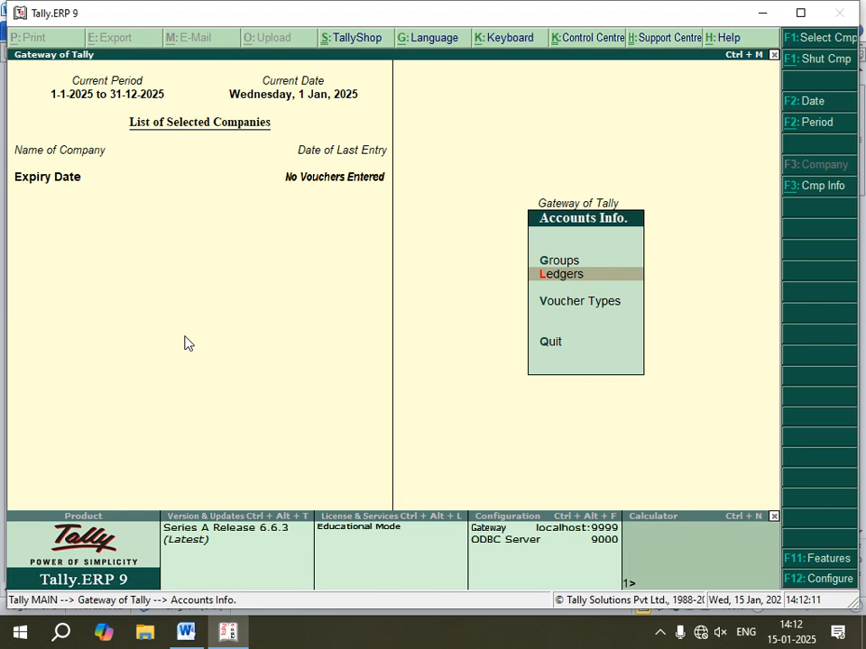
key(Return)
key(Return)
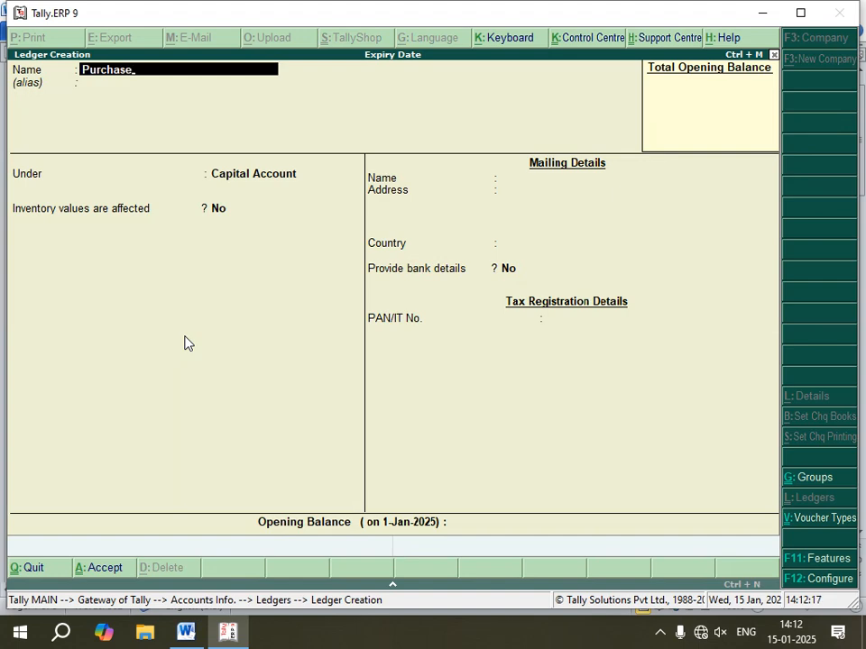
Step: Create a ledger named Purchase under Purchase Accounts with inventory values affected set to Yes
key(Return)
key(Return)
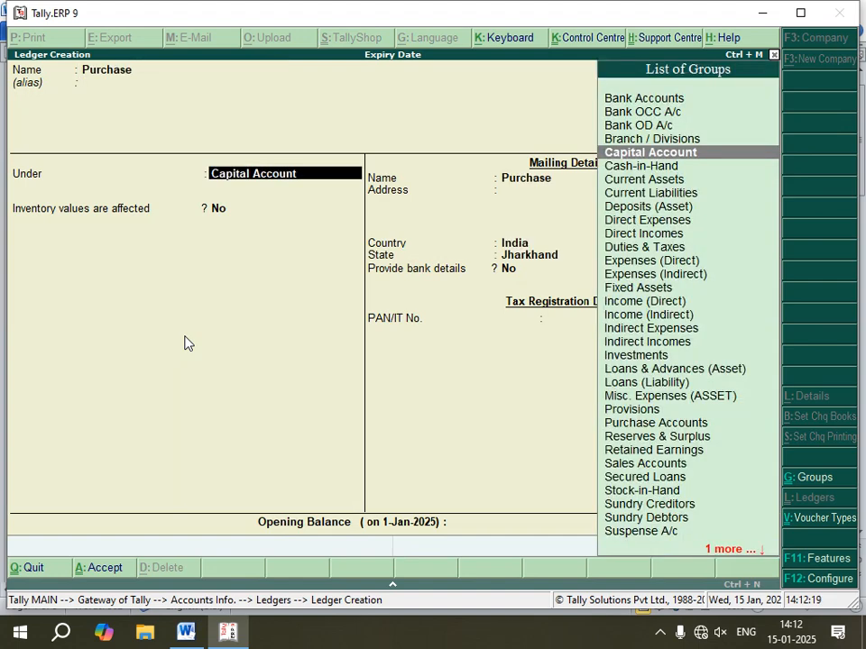
text(Pu)
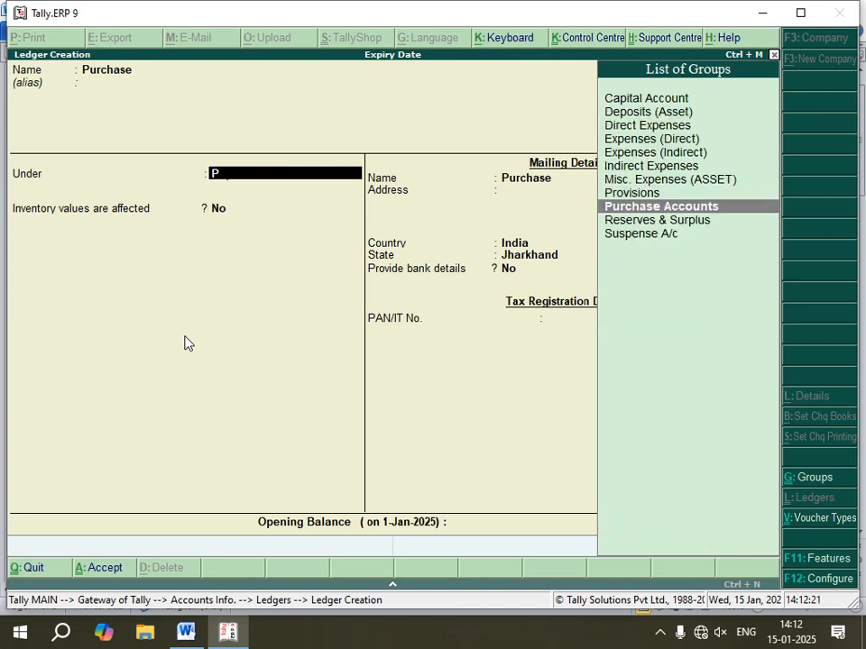
key(Return)
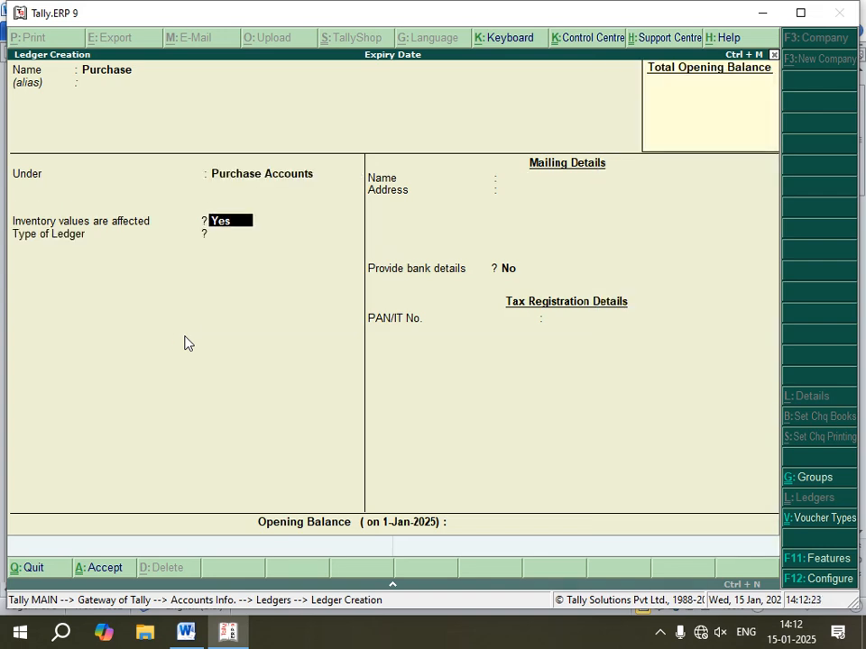
key(Return)
key(Return)
key(Return)
key(Return)
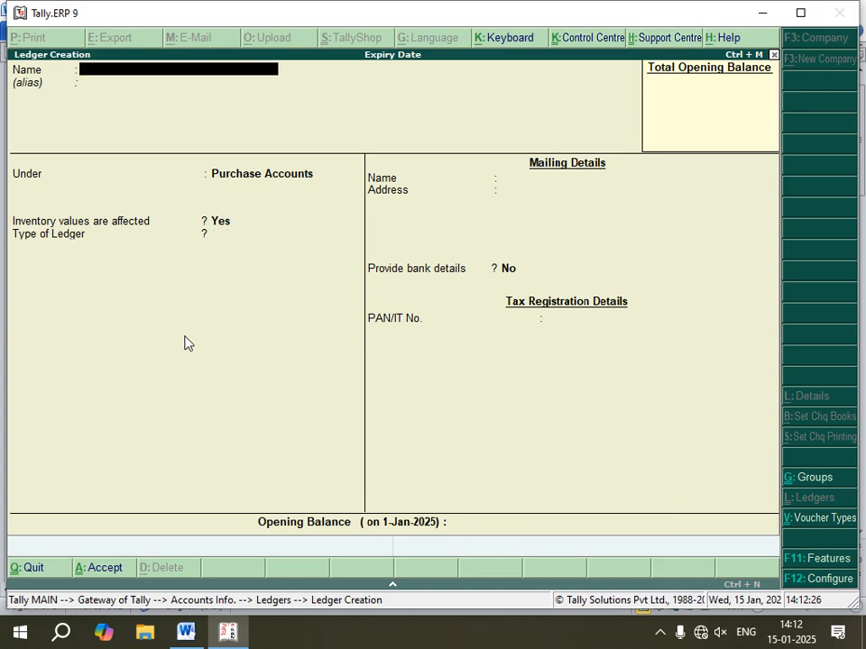
Step: Create a ledger named Sale under Sales Accounts with inventory values affected and the ledger type Not Applicable
text(Sale)
key(Return)
key(Return)
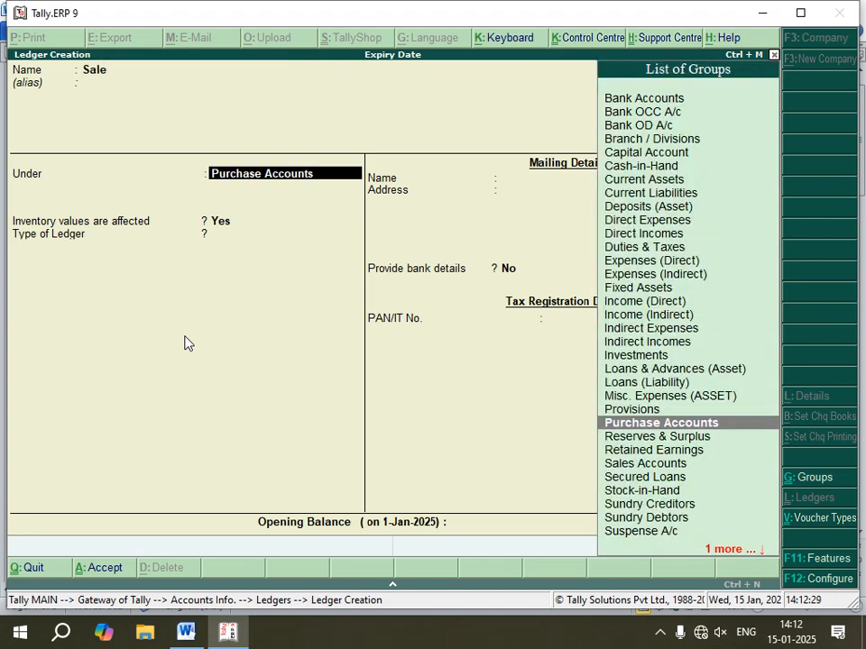
text(S)
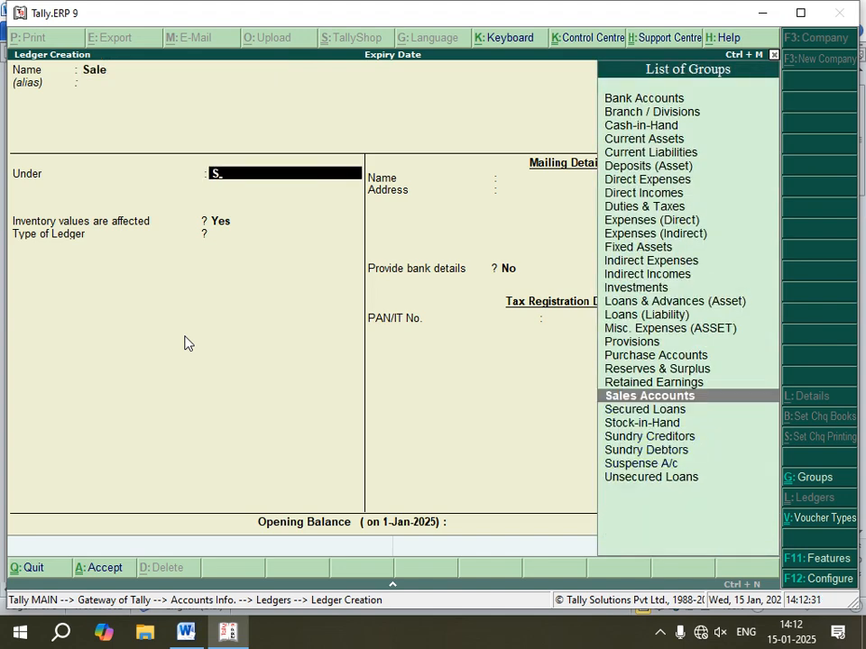
key(Return)
key(Return)
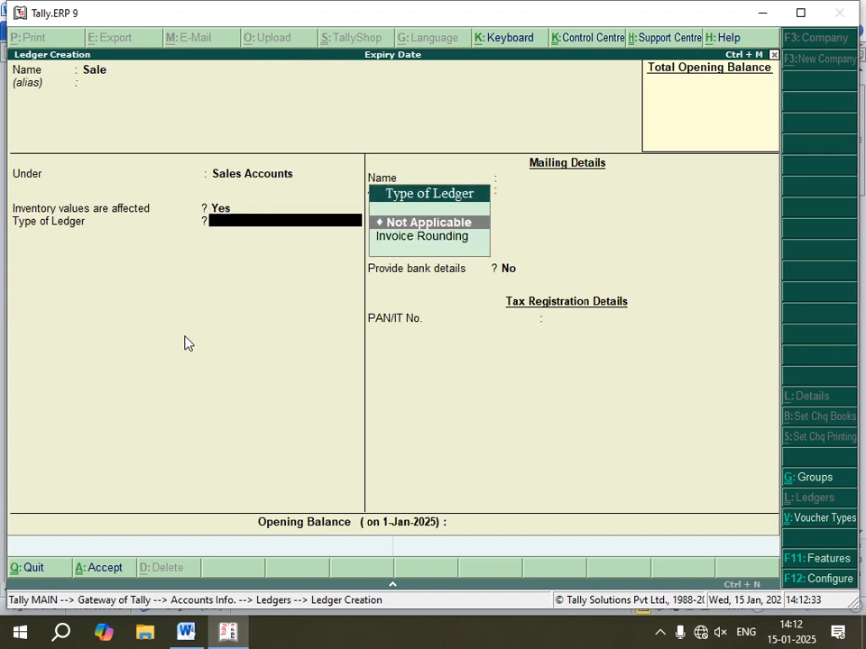
key(Return)
key(Return)
key(Return)
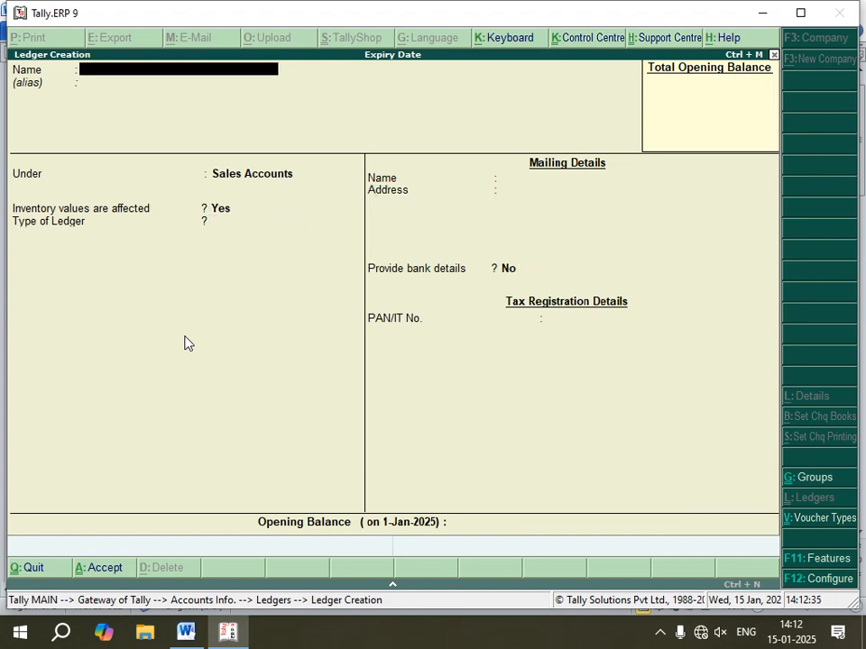
Step: Start the debtor's ledger with the party name from the notes and place it under Sundry Debtors
text(Ram Dr)
key(Return)
key(Return)
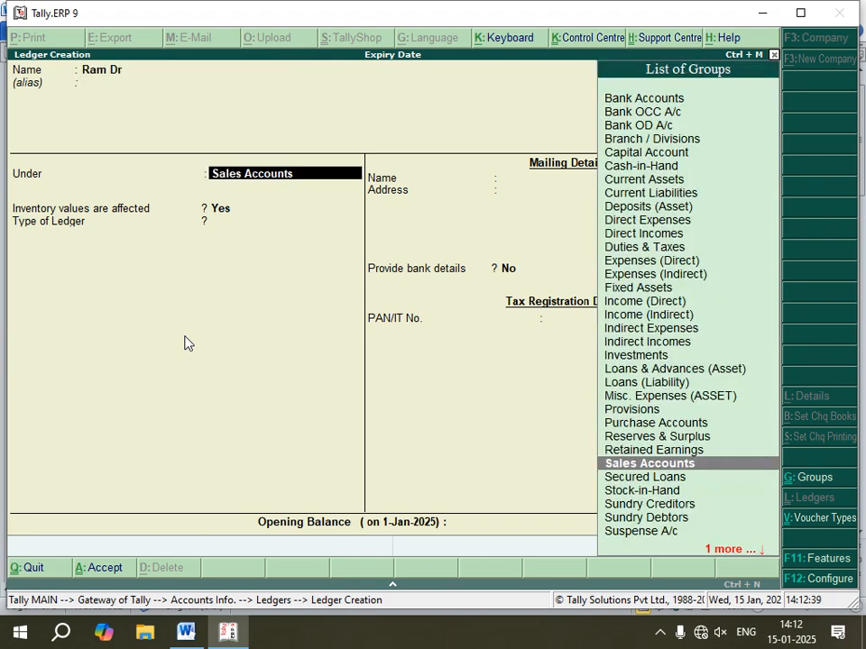
text(S)
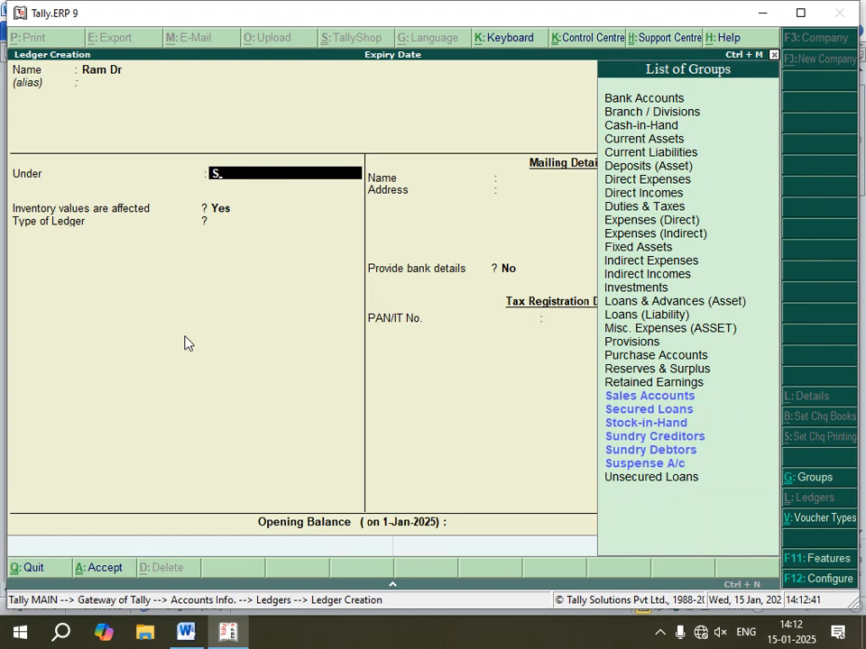
key(Down)
key(Down)
key(Down)
key(Down)
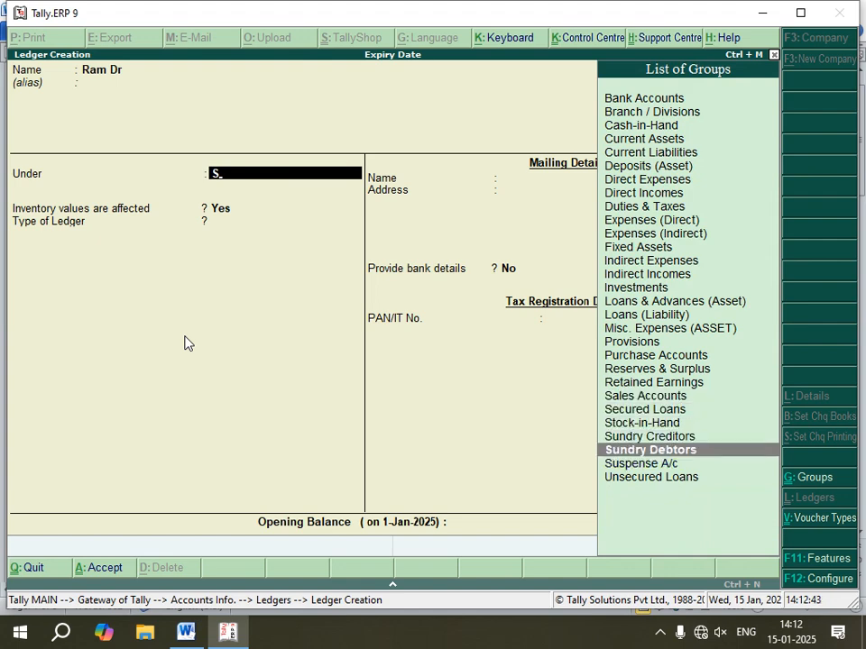
key(Return)
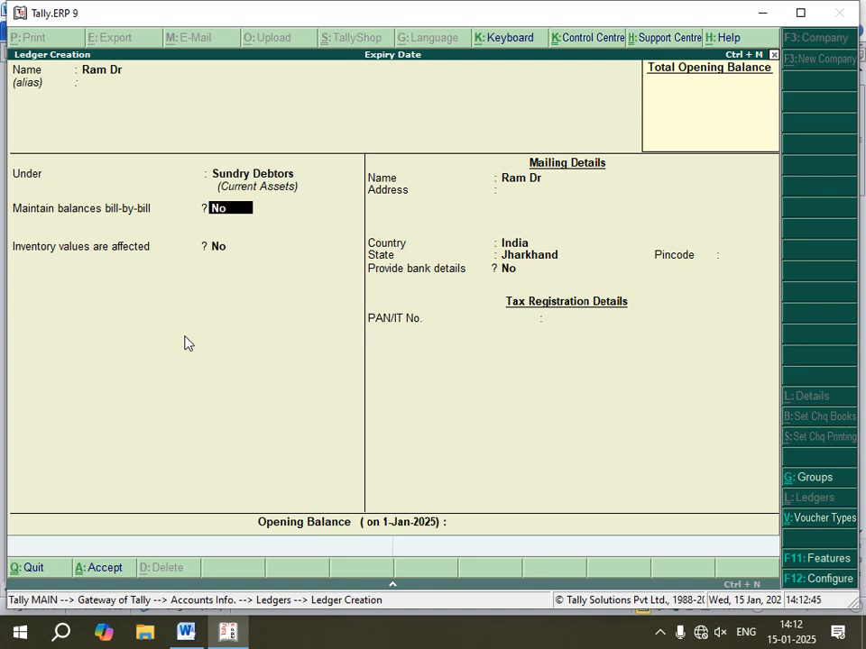
Step: Enable bill-by-bill balances for the debtor's ledger, keep inventory values unaffected and save it with the default mailing details
text(y)
key(Return)
key(Return)
key(Return)
key(Return)
key(Return)
key(Return)
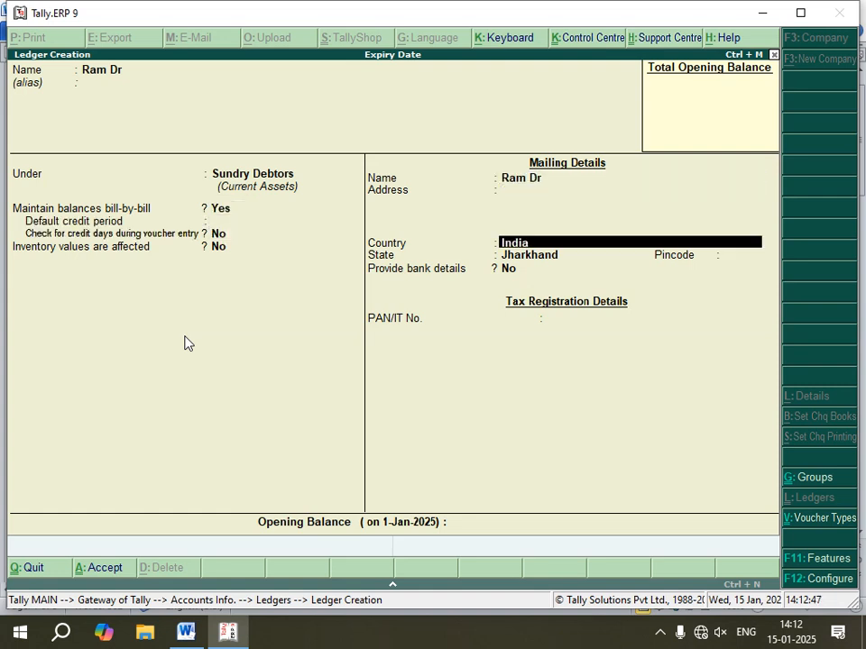
key(Return)
key(Return)
key(Return)
key(Return)
key(Return)
key(Return)
key(Return)
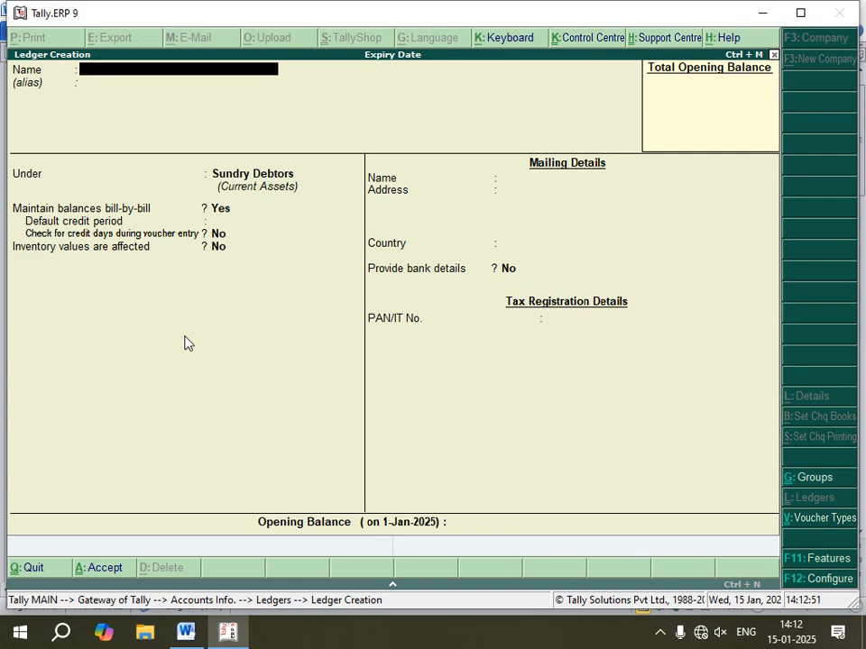
Step: Start the creditor's ledger with the party name from the notes and place it under Sundry Creditors
text(Mohan Cr)
key(Return)
key(Return)
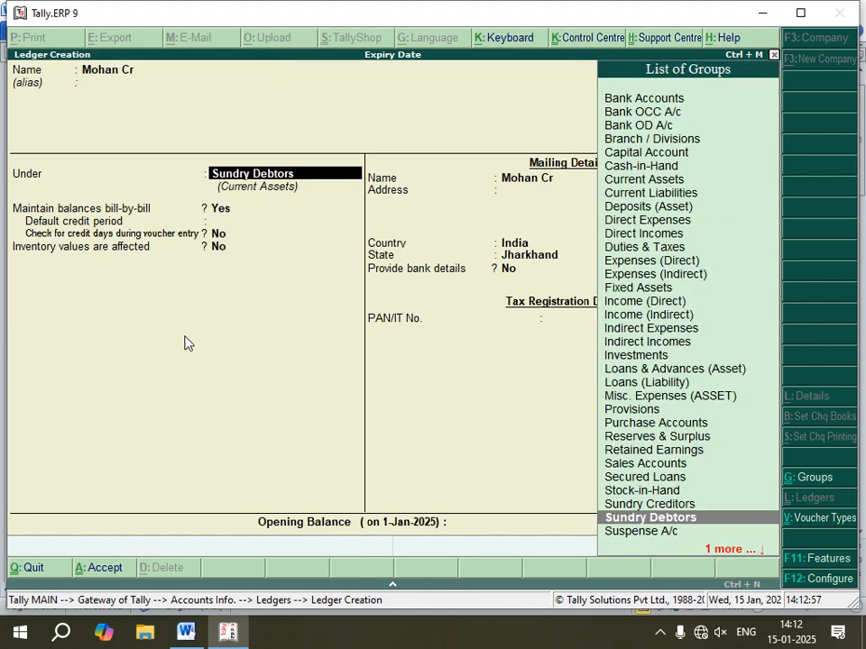
key(Down)
key(Up)
key(Up)
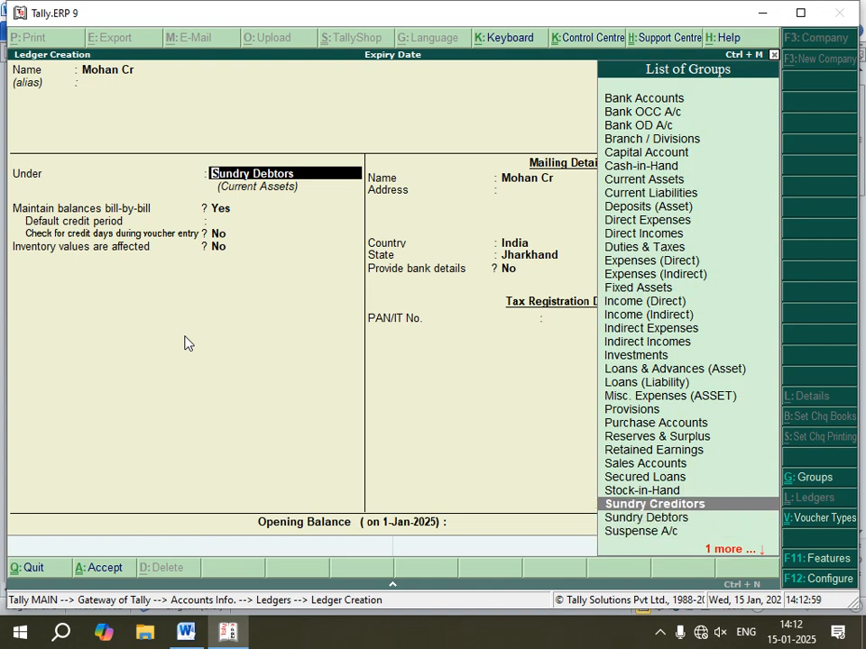
key(Return)
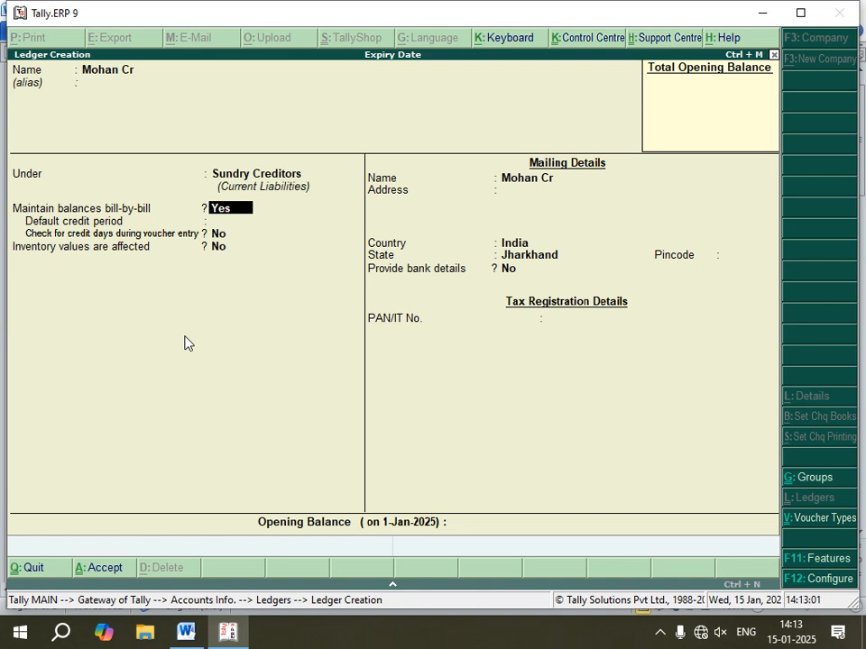
Step: Keep bill-by-bill balances at Yes and inventory values at No for the creditor's ledger, and save it with default mailing details
key(Return)
key(Return)
key(Return)
key(Return)
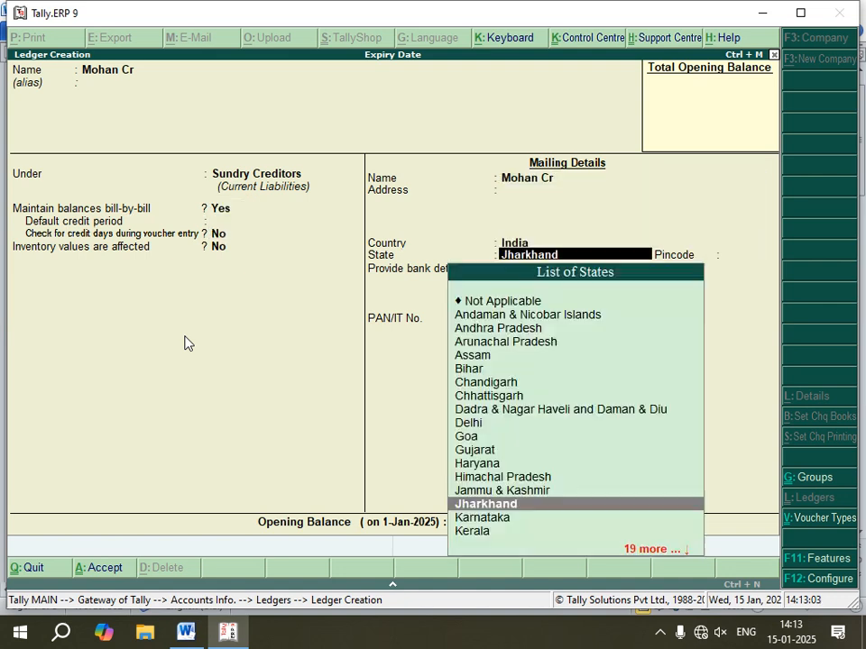
key(Return)
key(Return)
key(Return)
key(Return)
key(Return)
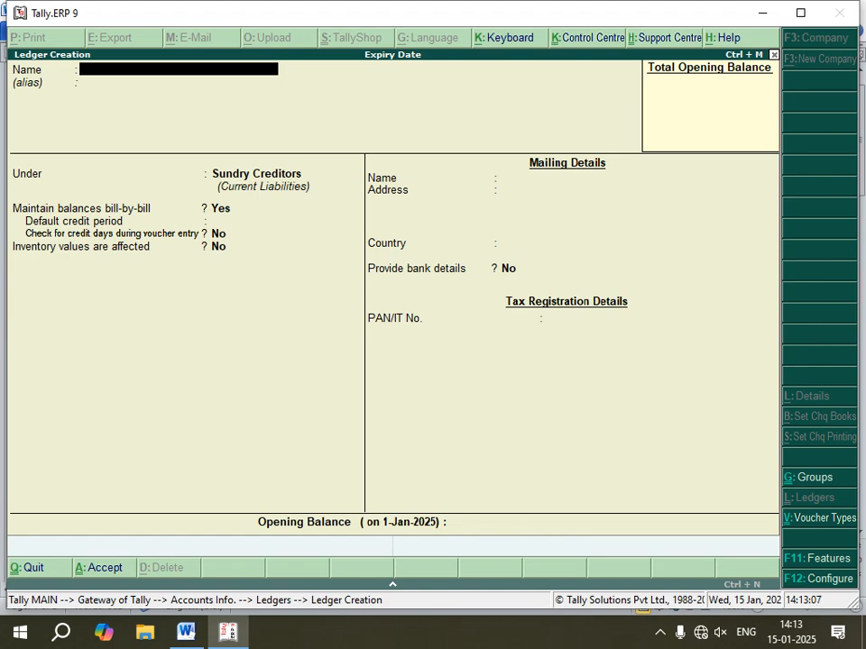
Step: Switch to Word and review the stock group, category, unit, location and stock item notes under Inventory Info
click(187, 634)
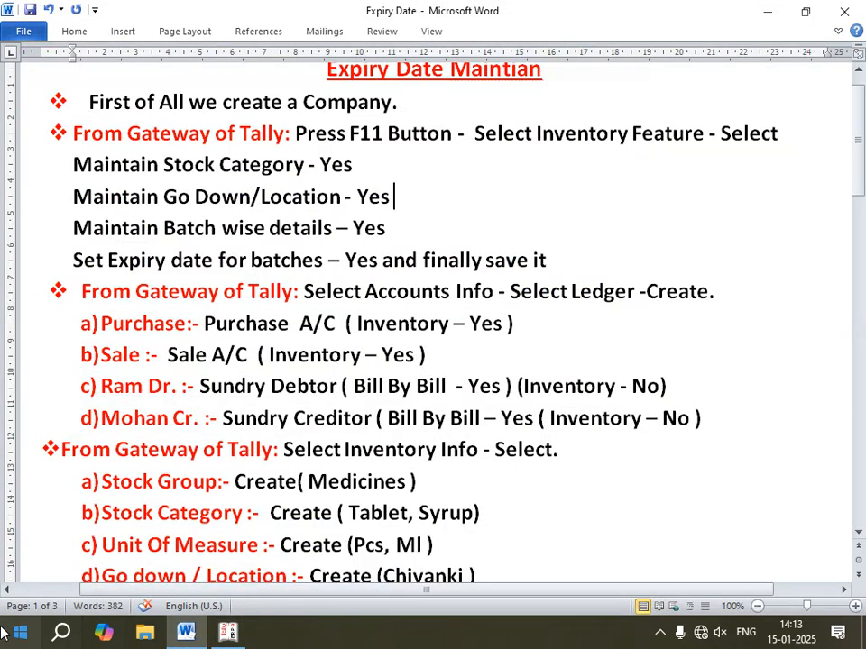
scroll(191, 436, down, 2)
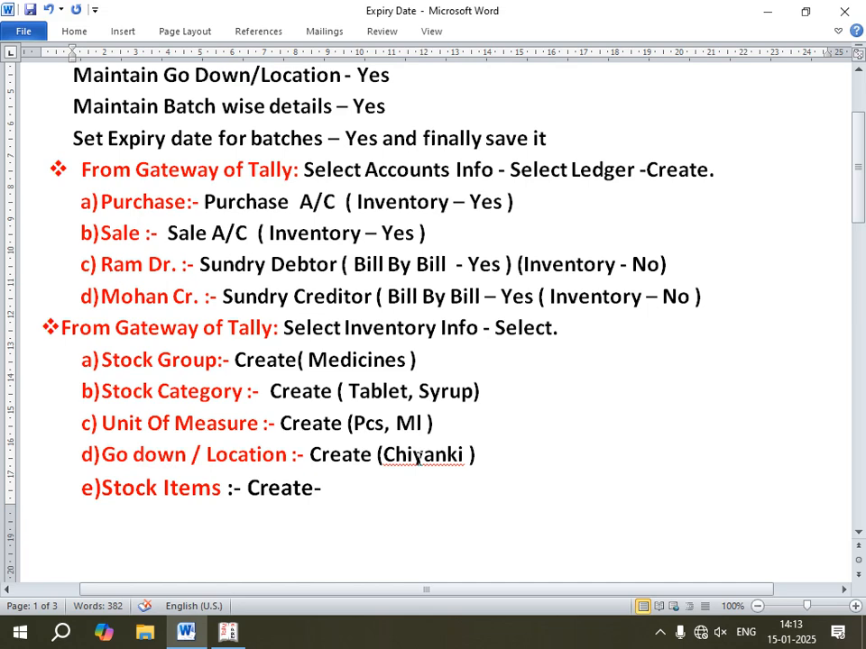
scroll(123, 492, down, 1)
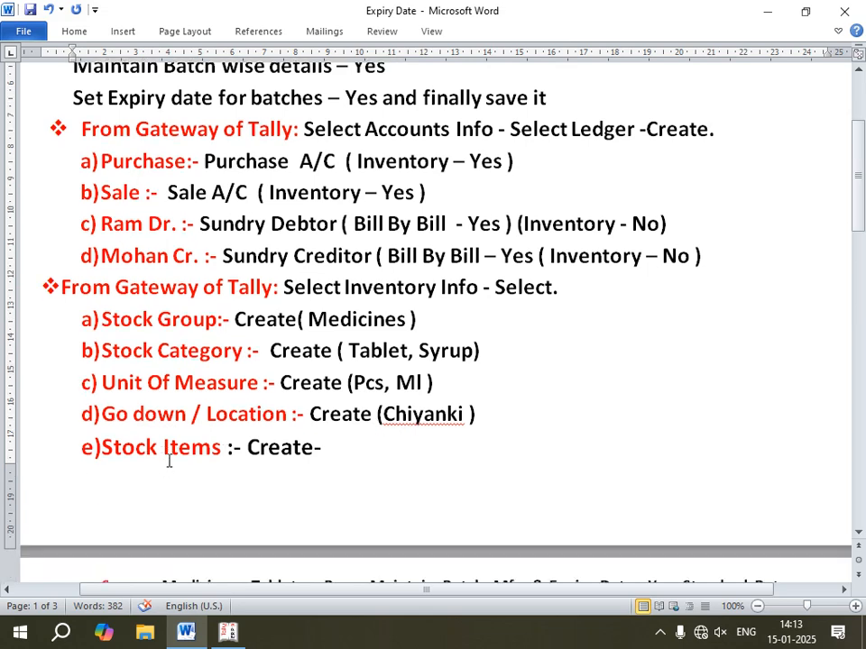
scroll(285, 468, down, 1)
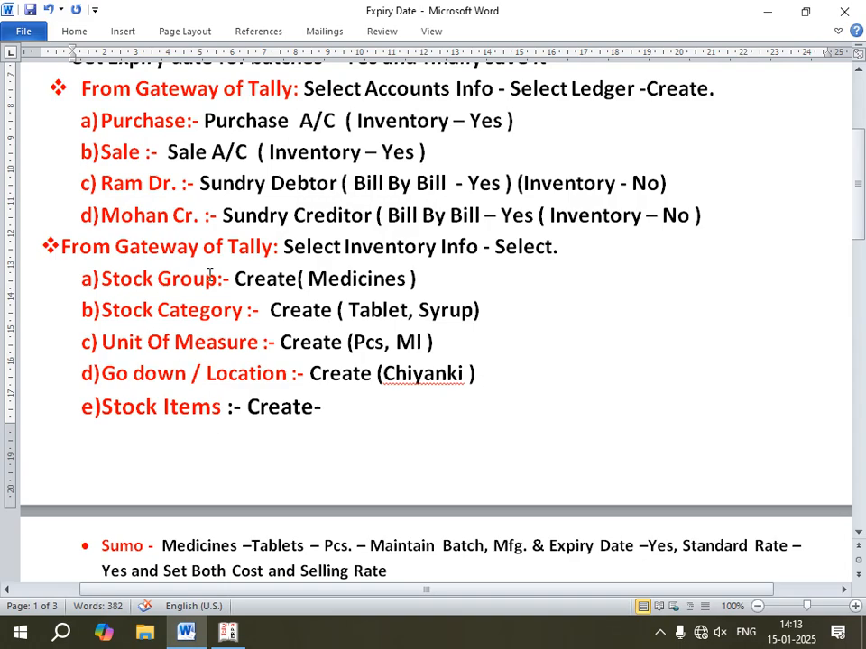
Step: Switch to Tally.ERP 9, leave ledger creation and open Inventory Info. from the Gateway of Tally
click(230, 631)
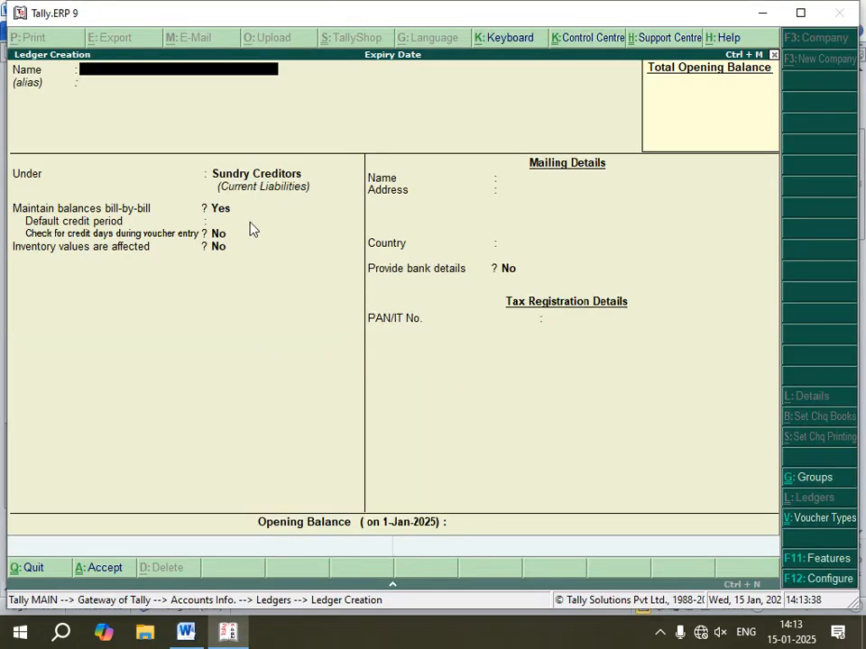
key(Escape)
key(Escape)
key(Escape)
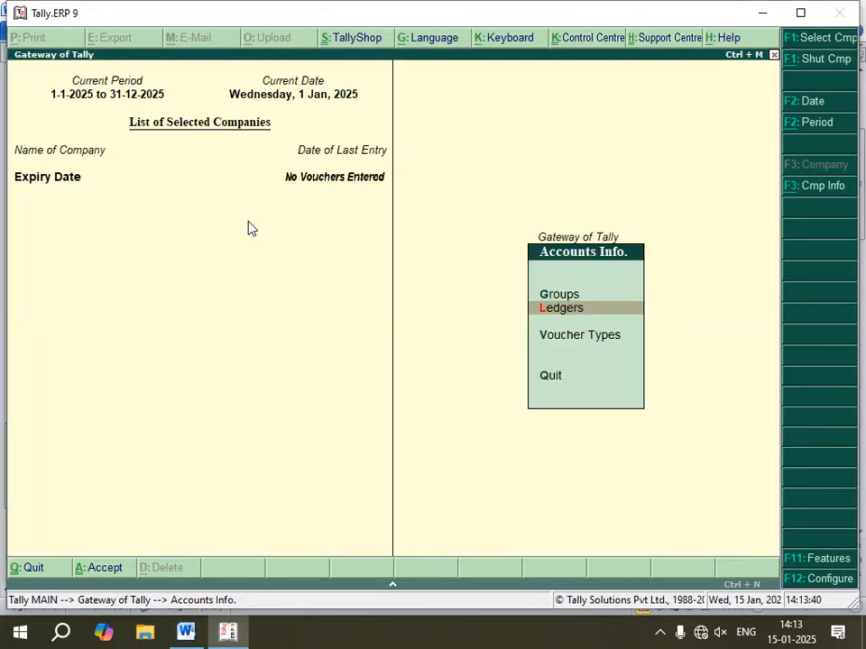
key(Down)
key(Return)
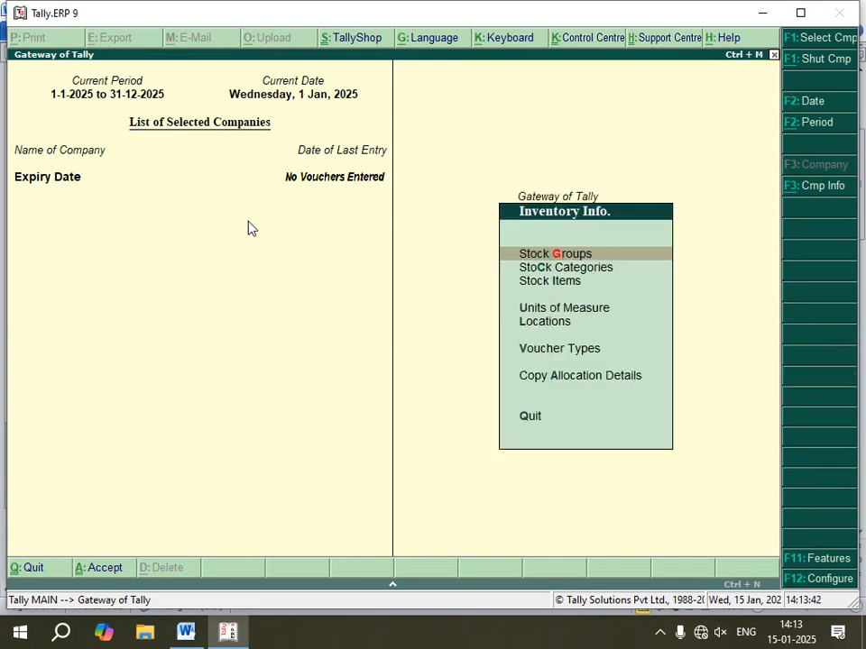
Step: Create a single stock group named Medicines under Primary without adding item quantities, and return to Inventory Info
key(Return)
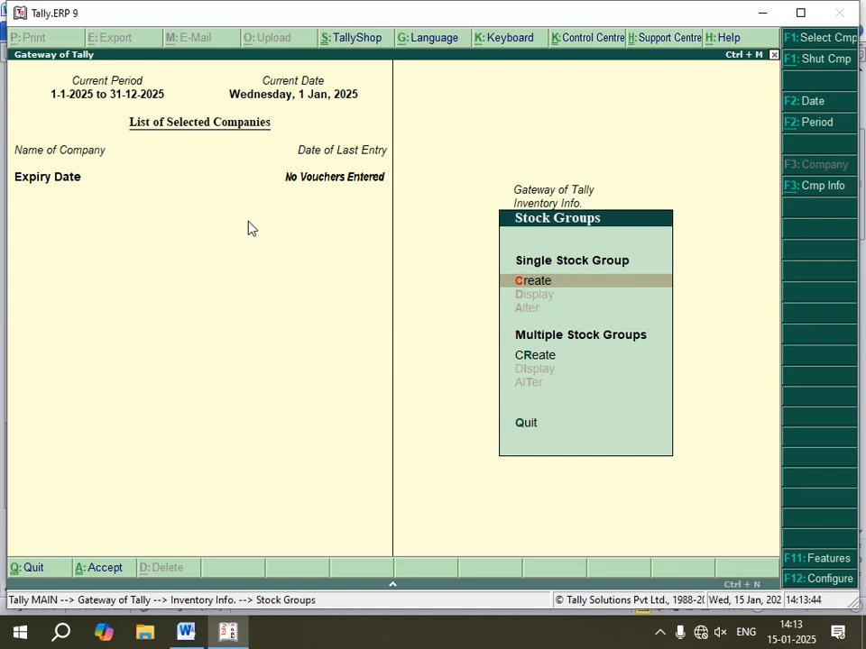
key(Return)
text(Med)
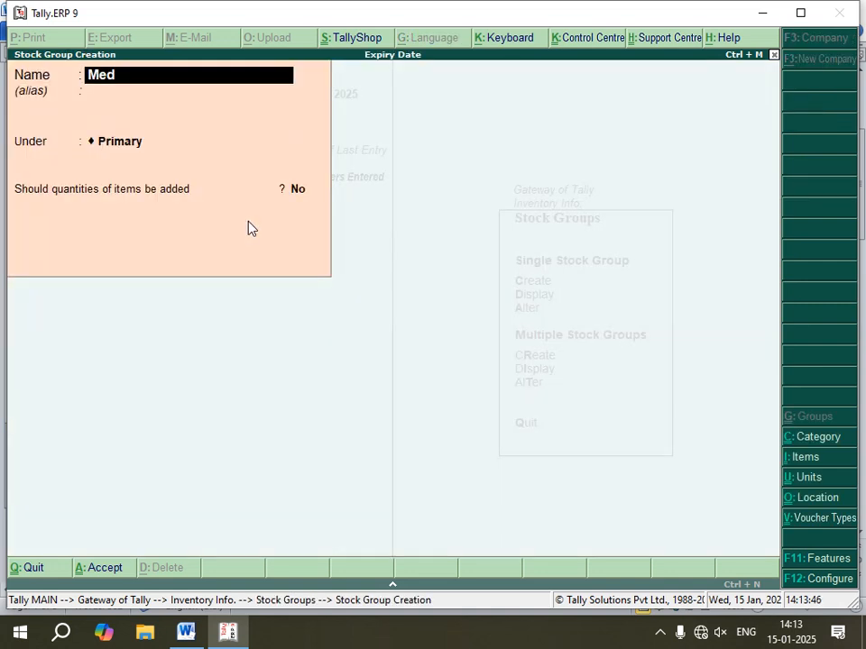
text(icines)
key(Return)
key(Return)
key(Return)
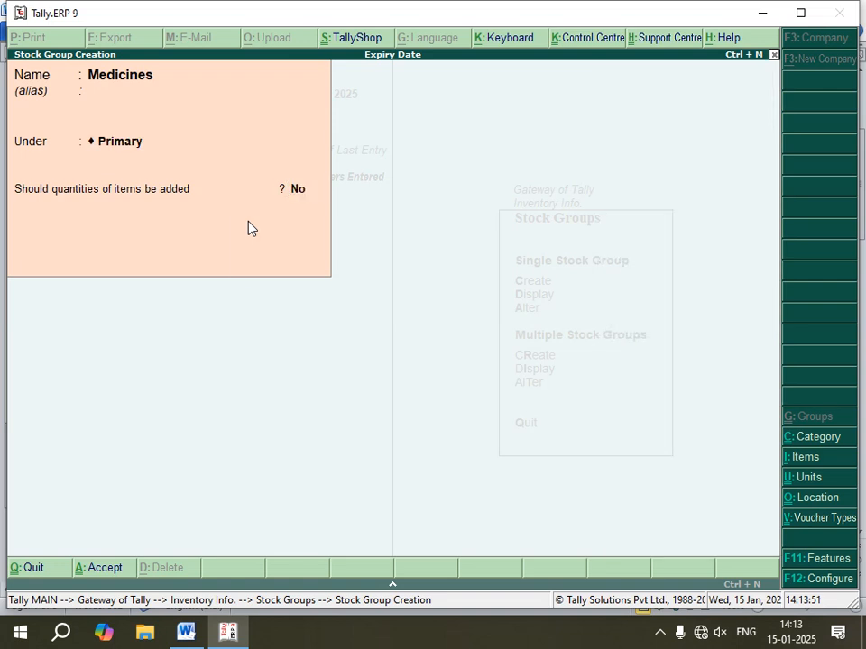
key(Return)
key(Return)
key(Escape)
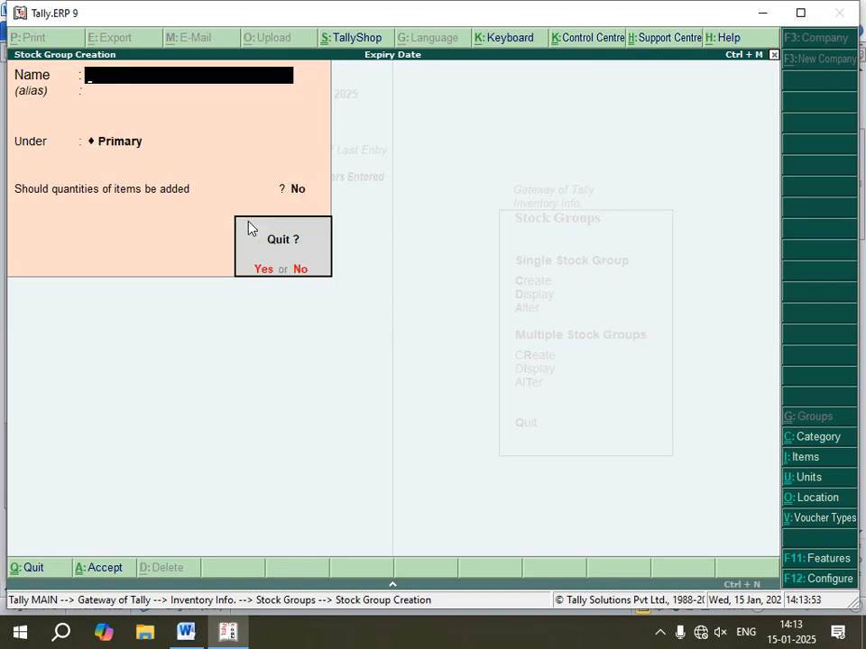
key(Return)
key(Escape)
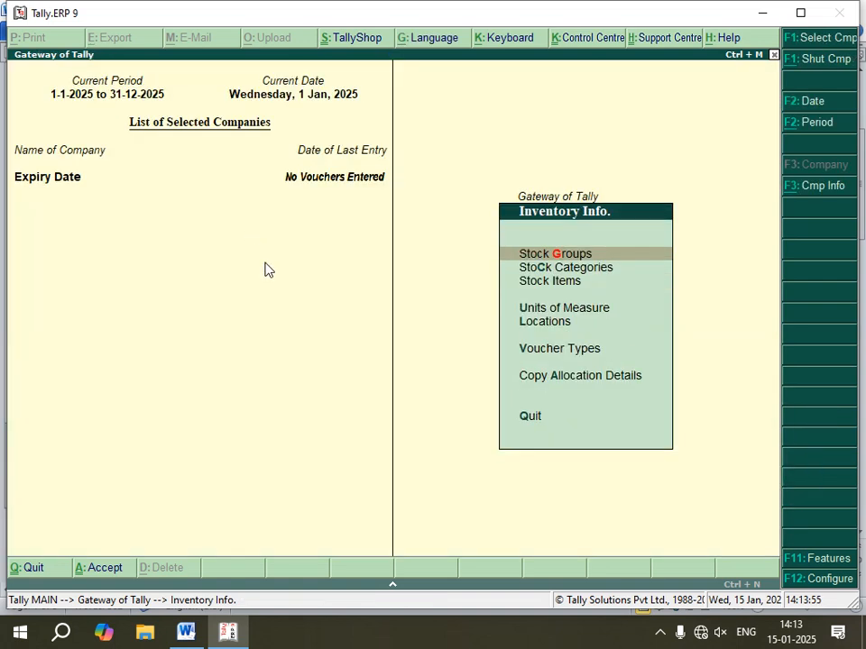
Step: Create a single stock category named Tablets under Primary
key(Down)
key(Return)
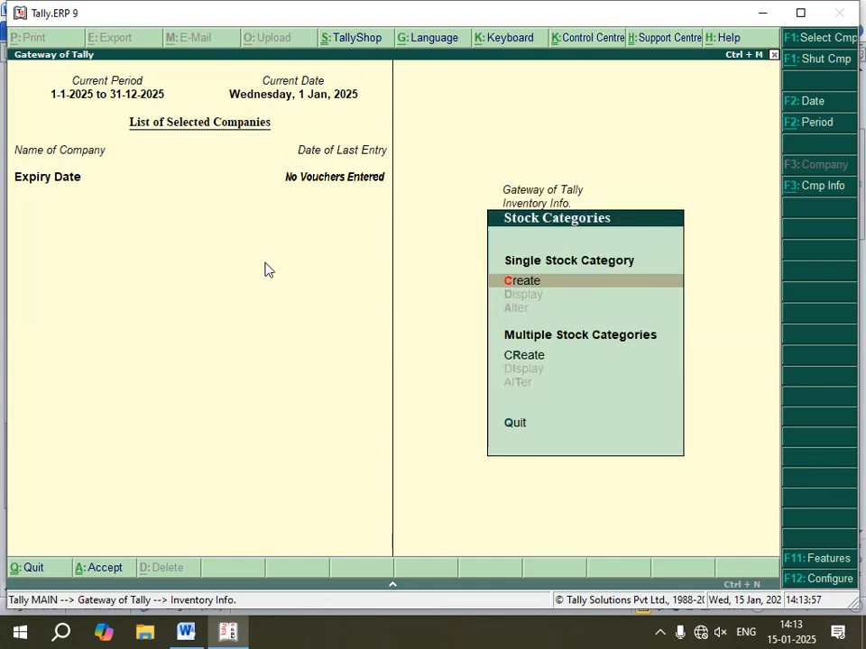
key(Return)
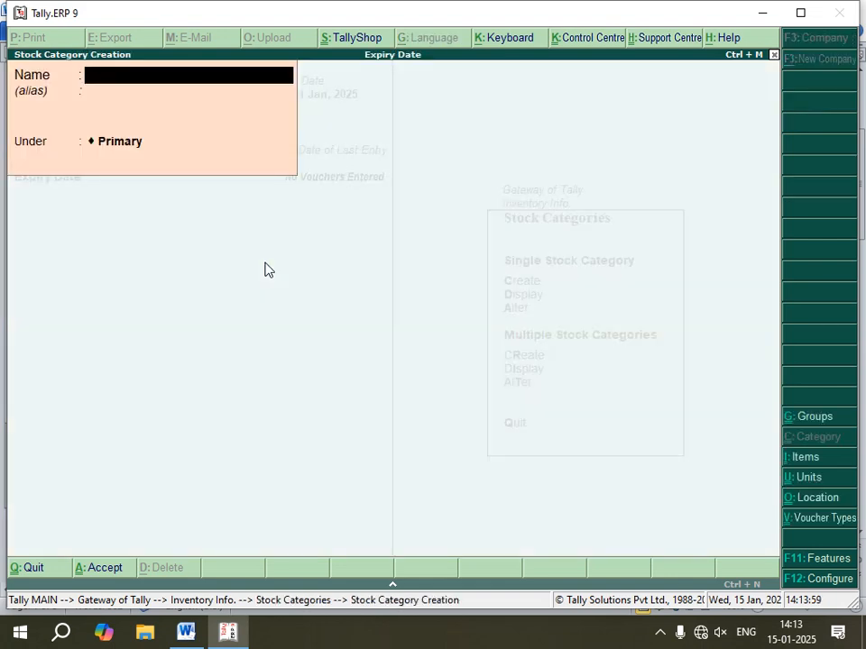
text(Tablets)
key(Return)
key(Return)
key(Return)
key(Return)
Step: Create a second stock category named Syrup under Primary and return to Inventory Info
text(Syrup)
key(Return)
key(Return)
key(Return)
key(Return)
key(Escape)
key(Return)
key(Escape)
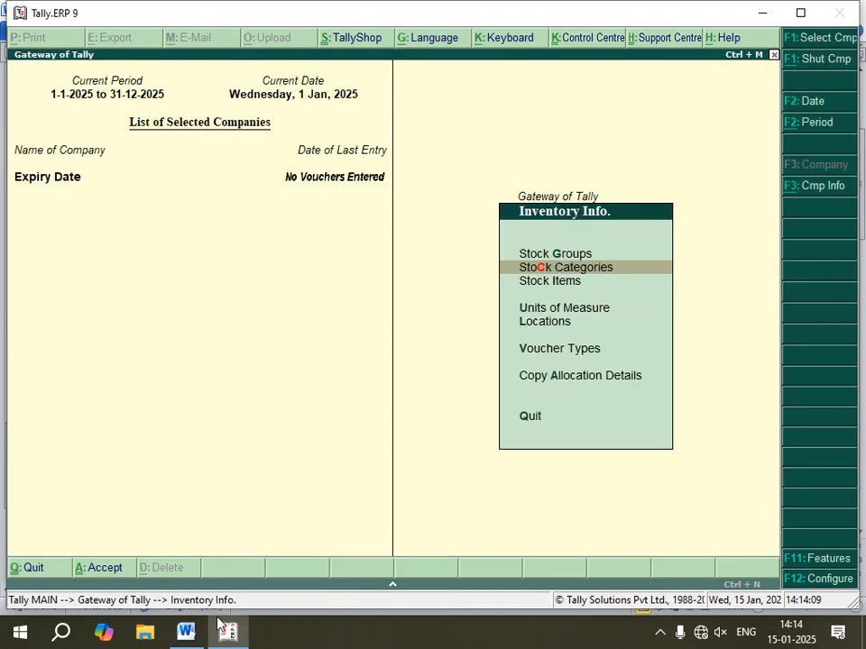
Step: Check the unit names in the Word notes and create the simple unit pcs. with 0 decimal places in Tally.ERP 9
click(186, 632)
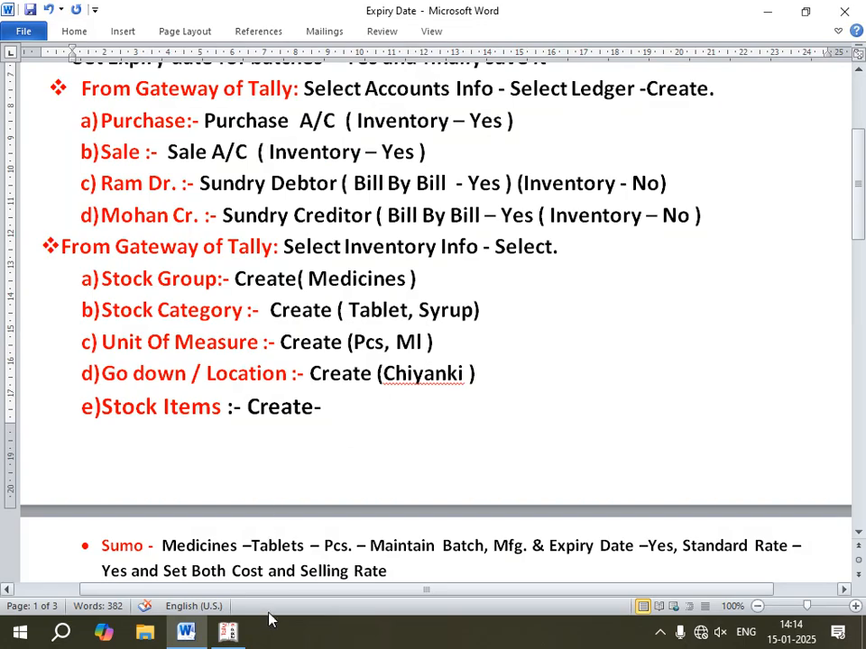
click(228, 631)
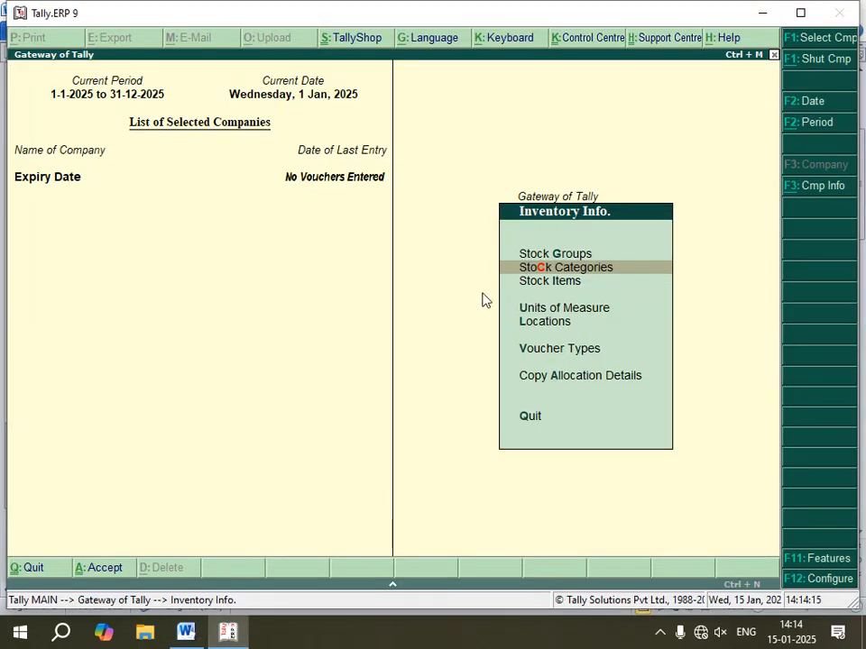
key(Down)
key(Down)
key(Return)
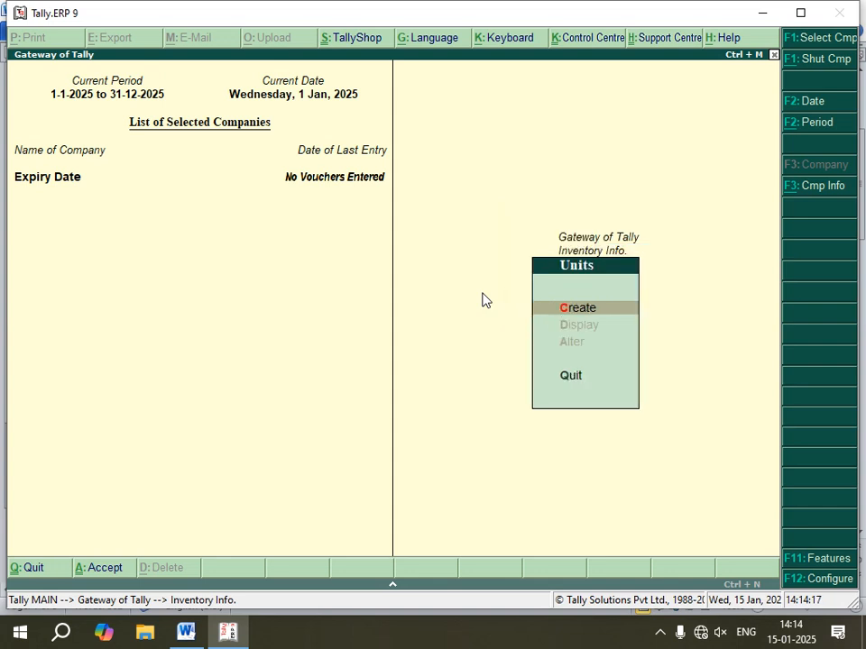
key(Return)
text(pc)
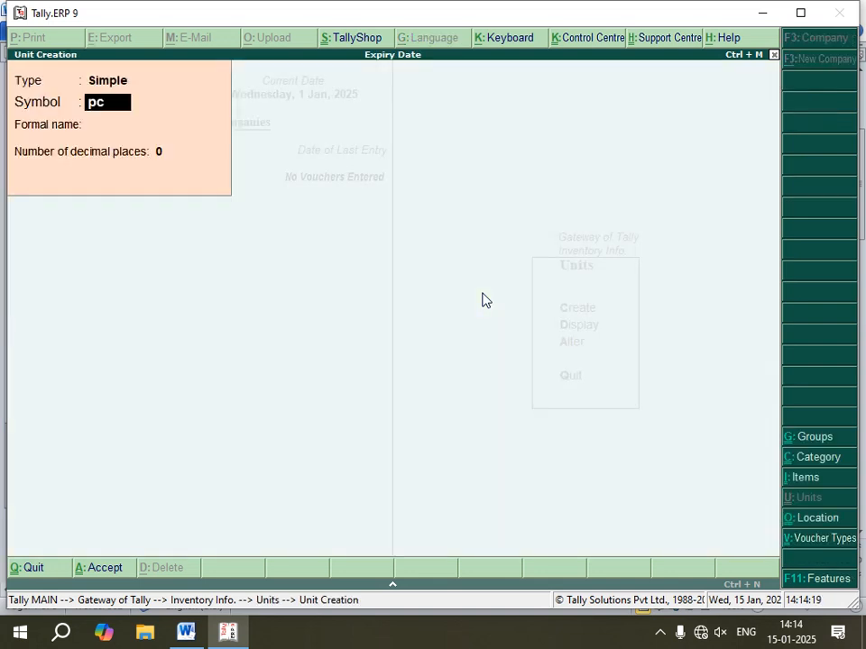
text(s.)
key(Return)
key(Return)
key(Return)
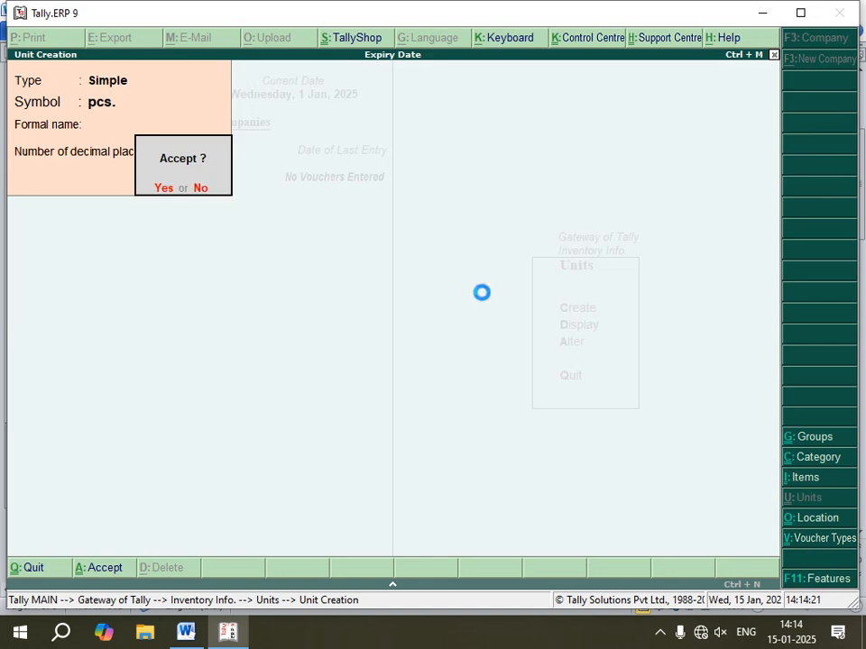
key(Return)
Step: Create the simple unit ml with no formal name and 0 decimal places
text(ml)
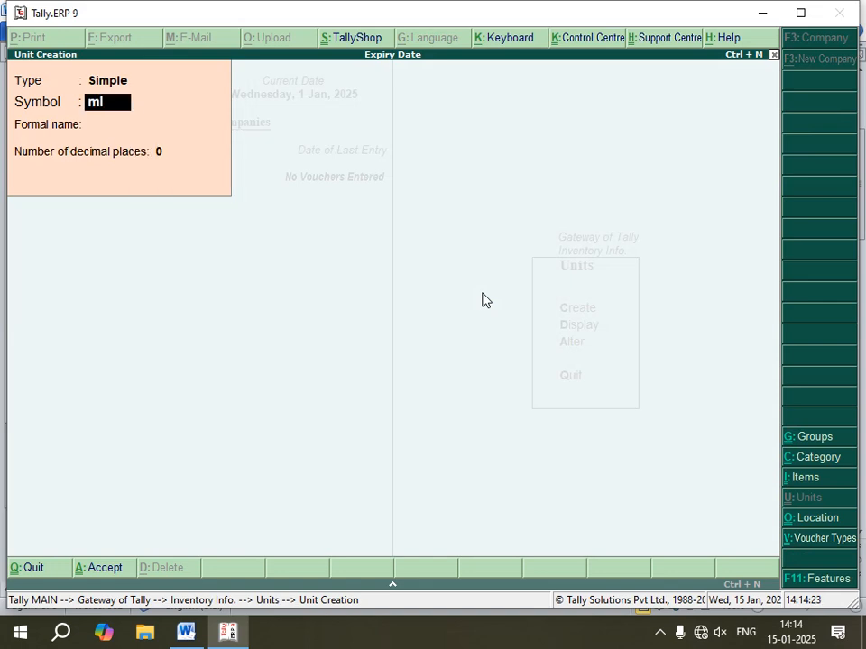
key(Return)
key(Return)
key(Return)
key(Return)
Step: Check the location name in the Word notes, leave unit creation in Tally.ERP 9 and start a single location
click(183, 633)
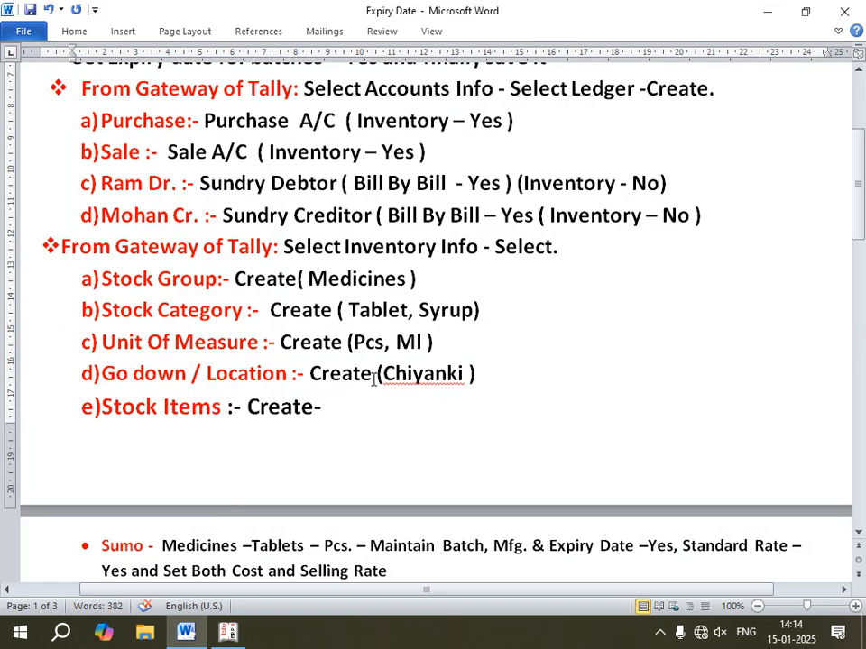
click(228, 633)
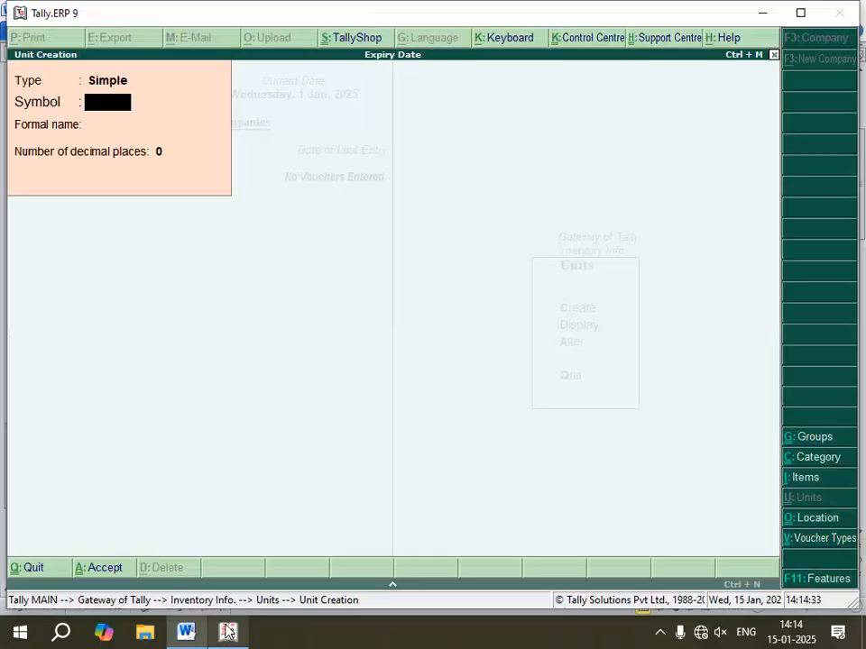
key(Escape)
key(Escape)
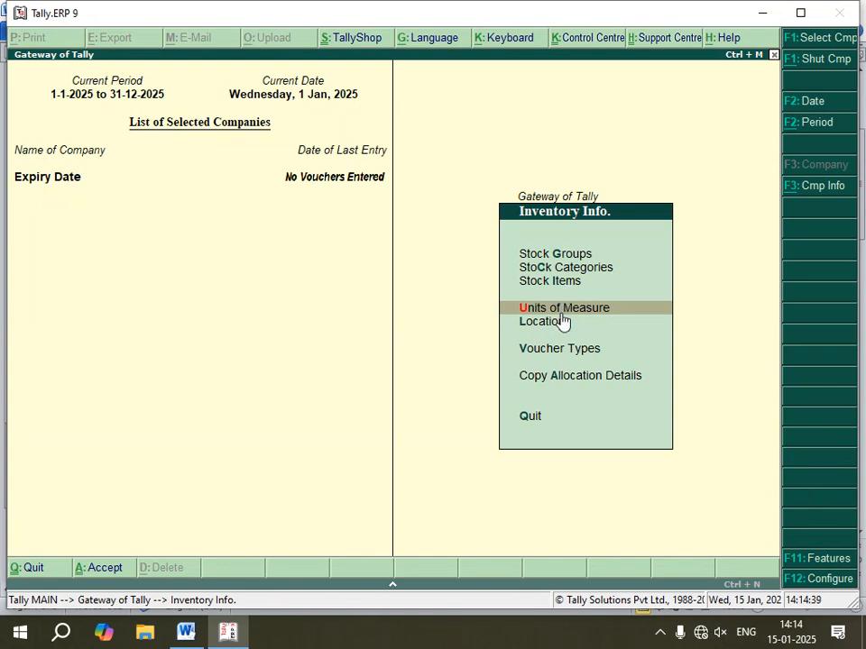
click(552, 323)
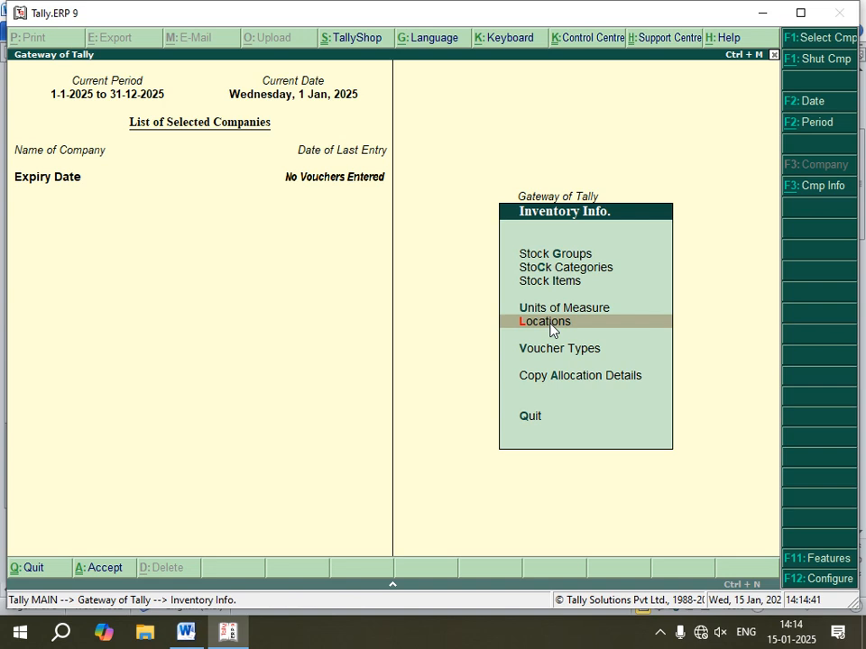
key(Return)
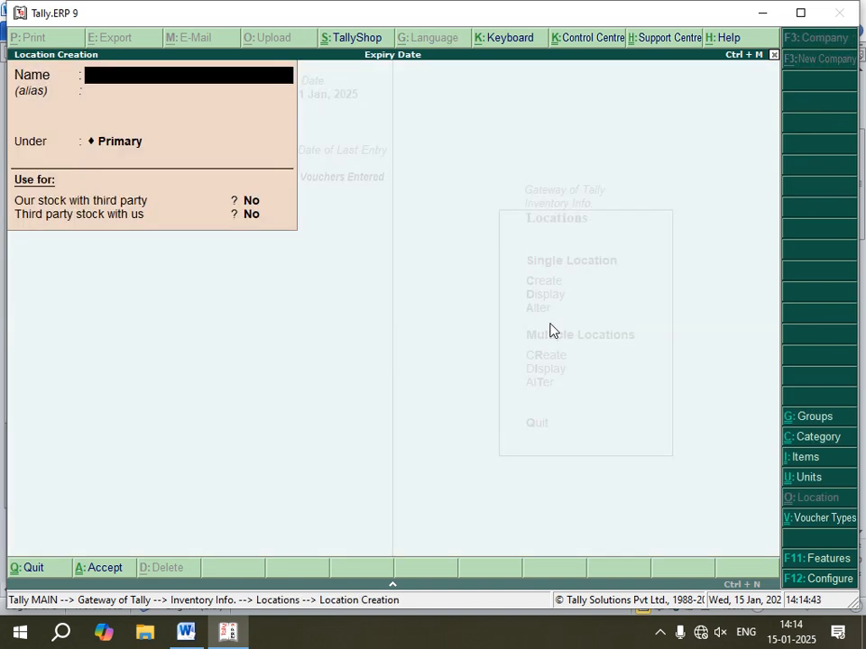
Step: Create the location Chiyanki under Primary with both third-party stock options at No, and return to Inventory Info
text(Chiyanki)
key(Return)
key(Return)
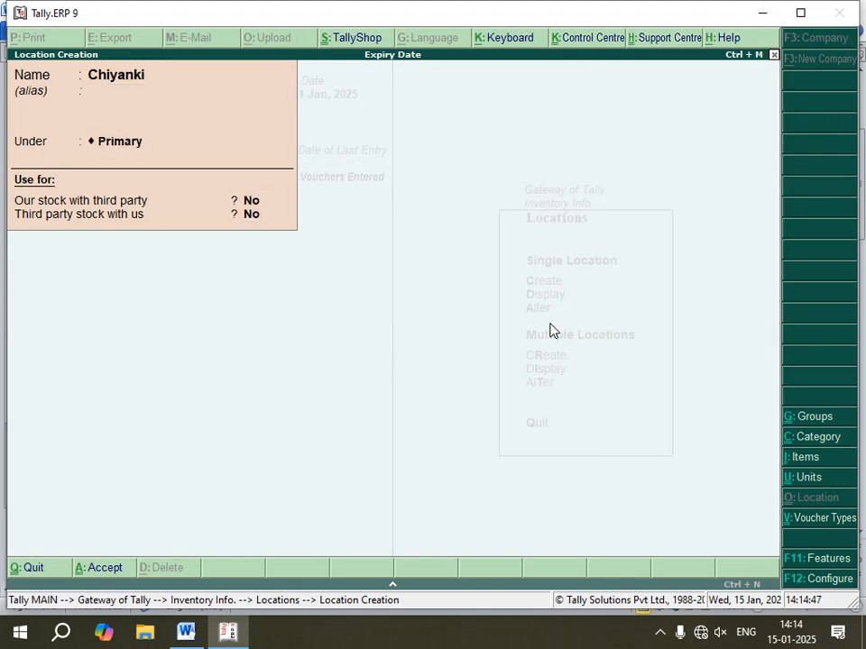
key(Return)
key(Return)
key(Return)
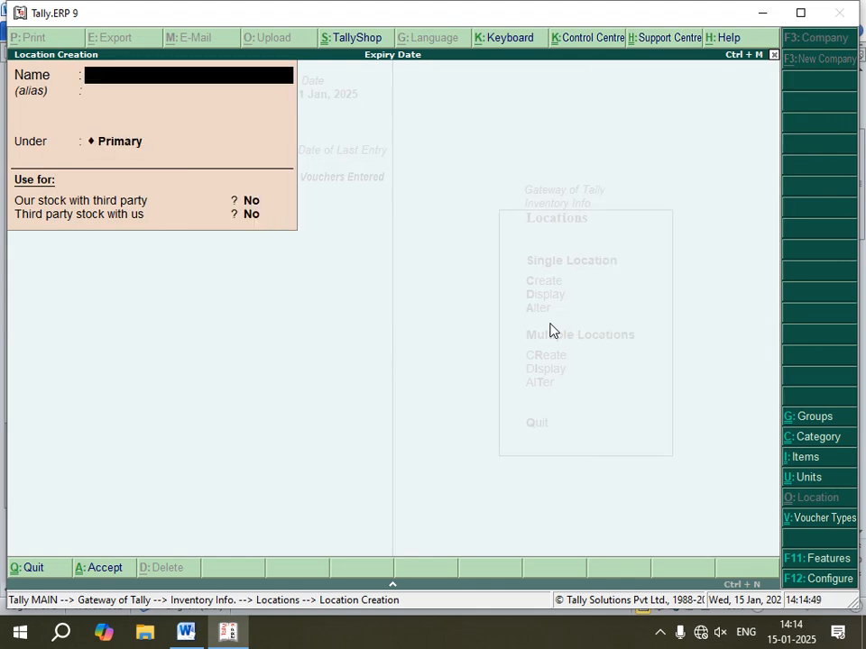
key(Escape)
key(Return)
key(Escape)
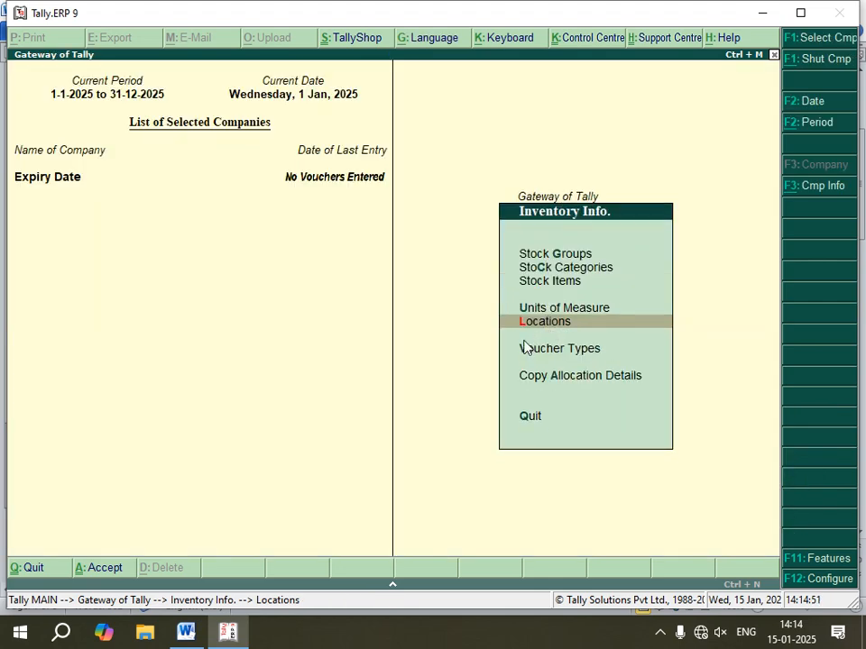
Step: Review the stock item notes in Word and start a single stock item in Tally.ERP 9
key(alt+Tab)
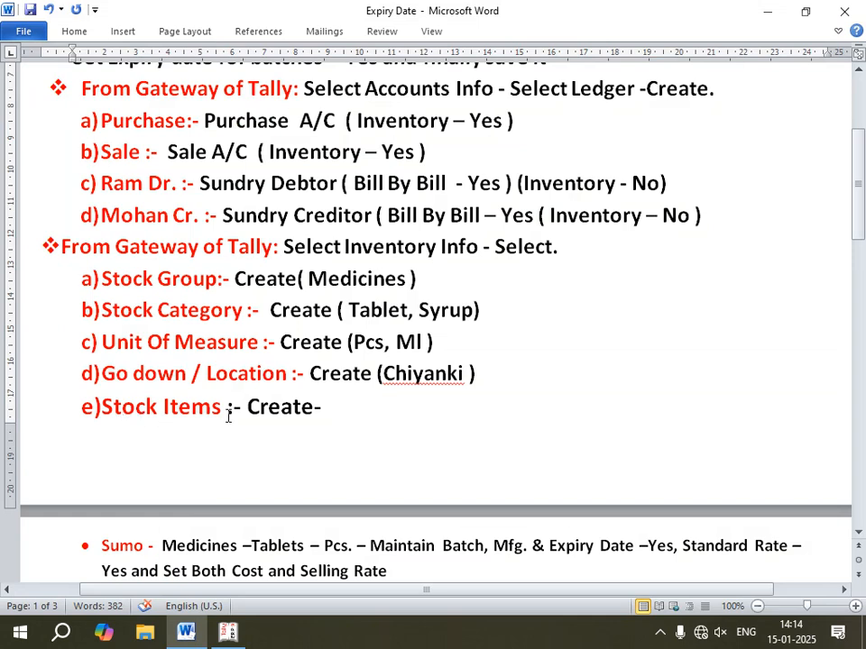
scroll(272, 421, down, 2)
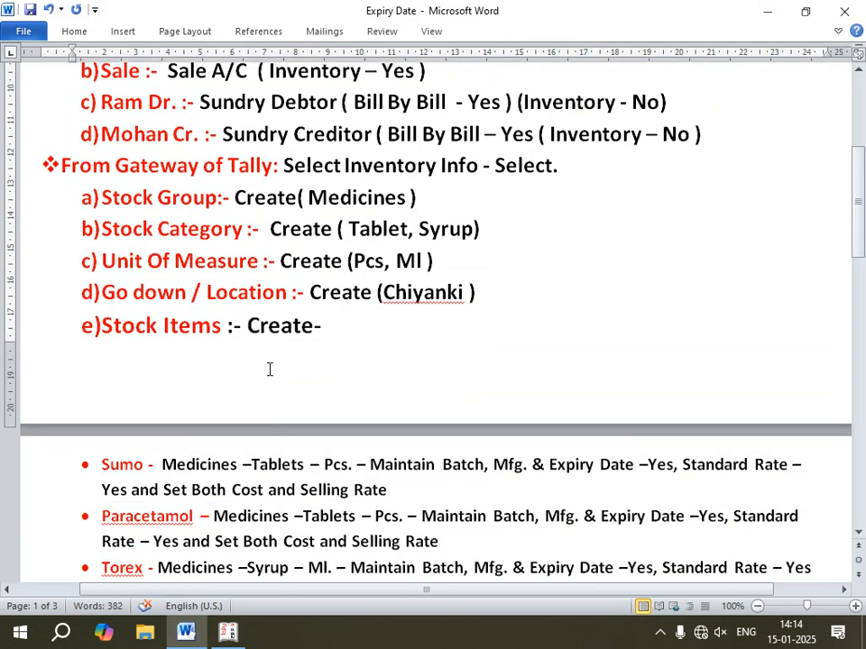
scroll(269, 369, down, 1)
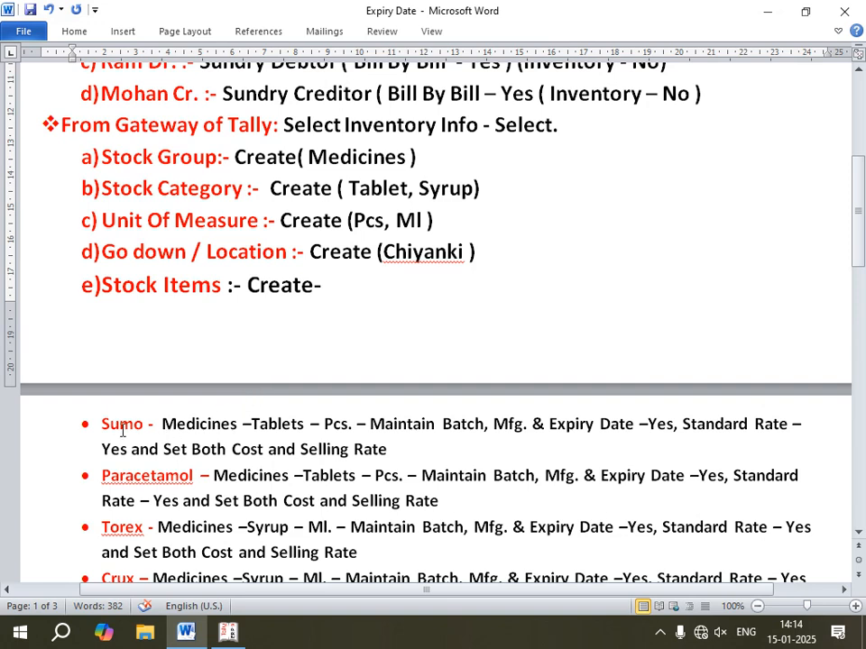
scroll(123, 432, down, 1)
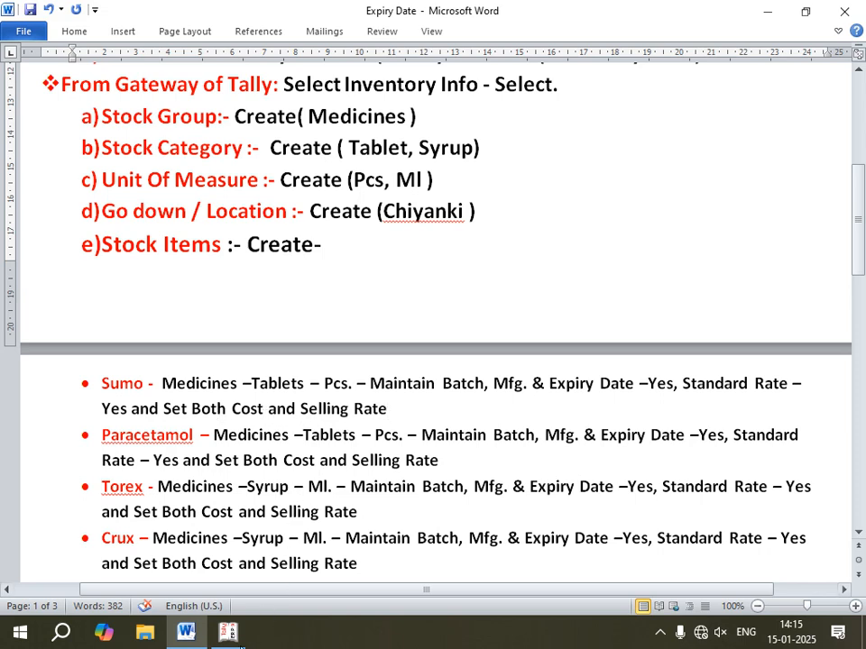
click(228, 634)
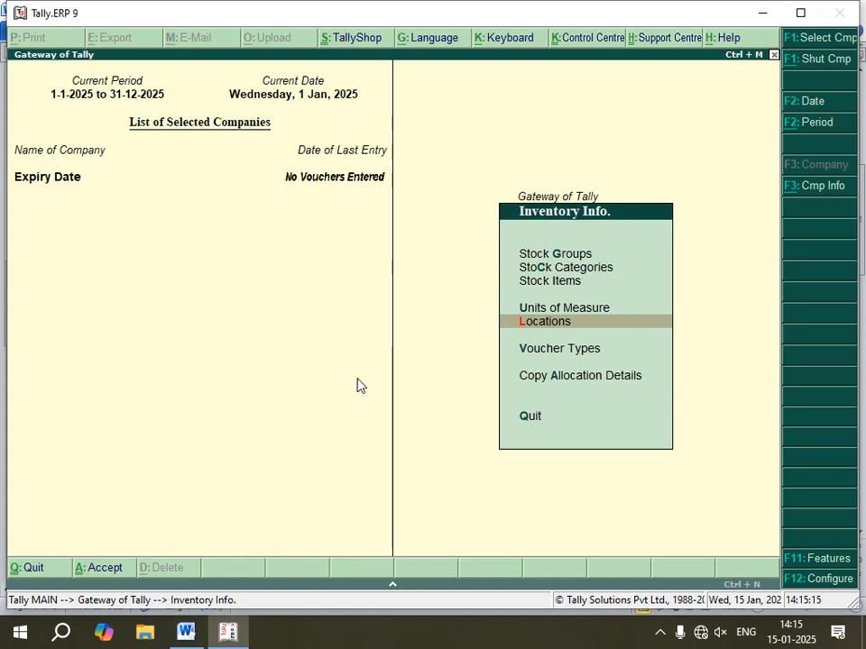
key(Up)
key(Up)
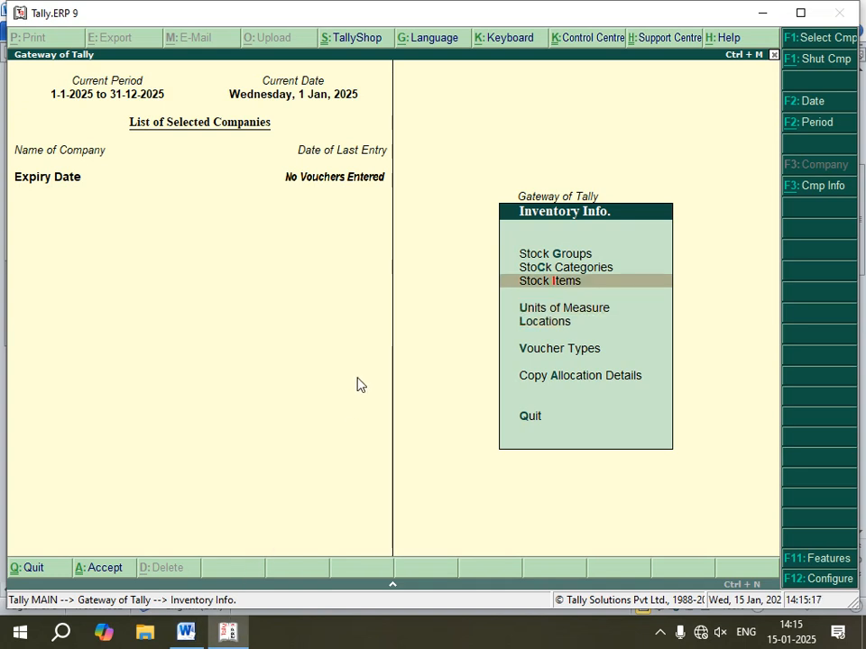
key(Return)
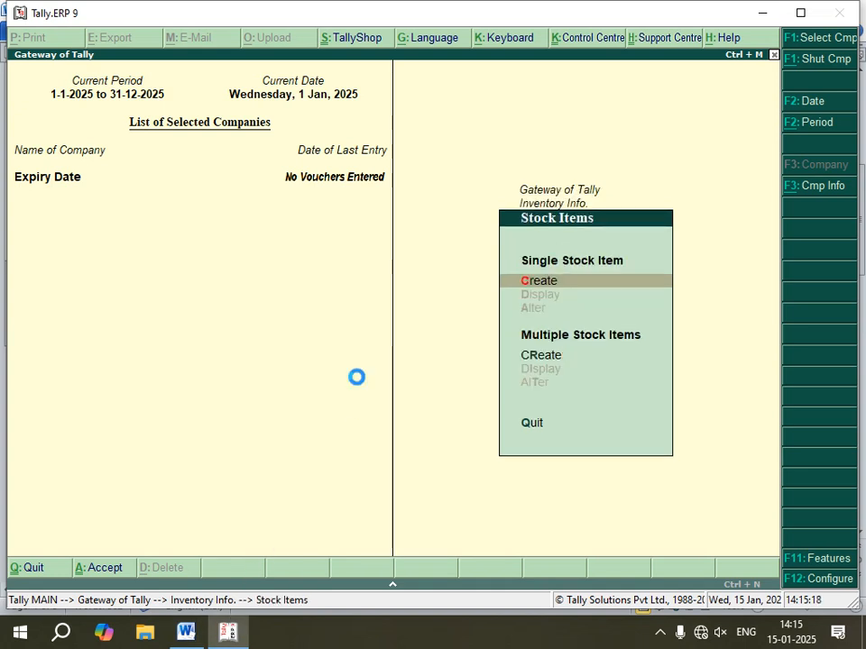
key(Return)
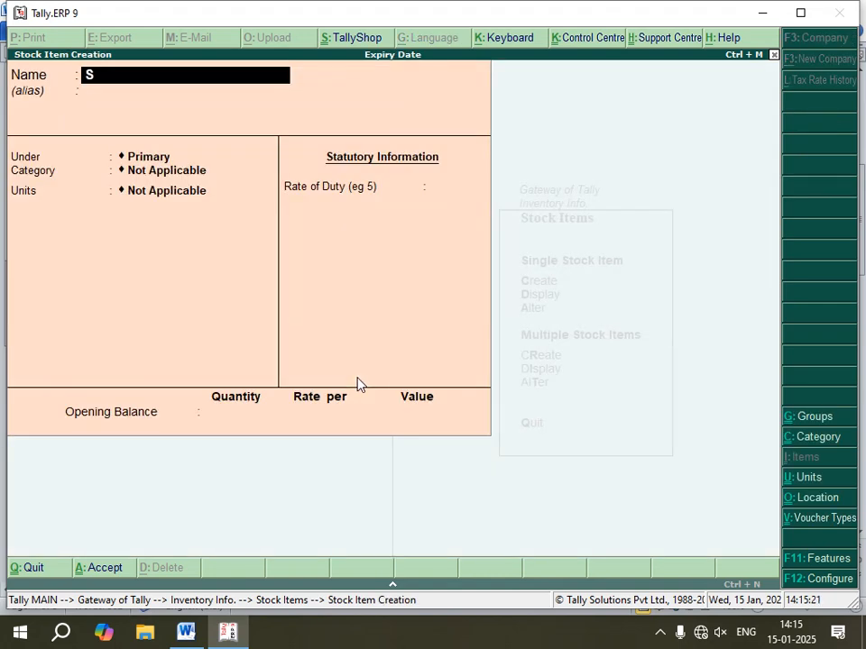
Step: Name the stock item Sumo and assign it to the Medicines group, Tablets category and pcs. unit
text(Sumo)
key(Return)
key(Return)
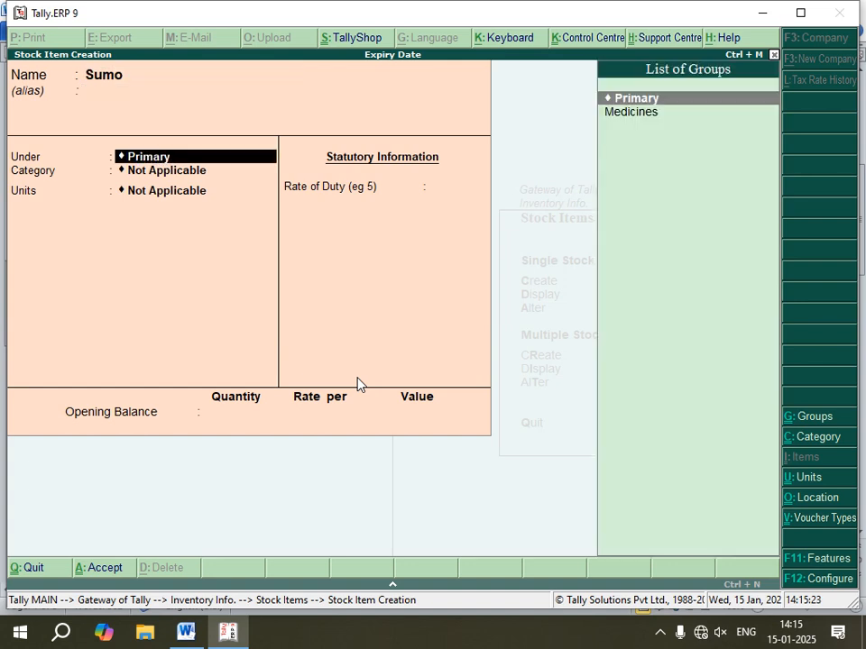
key(Down)
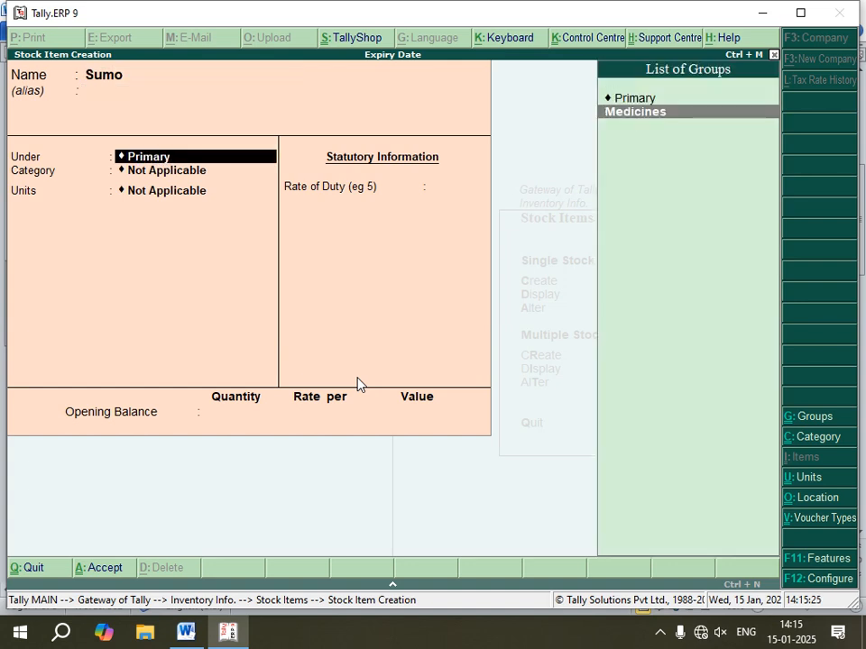
key(Return)
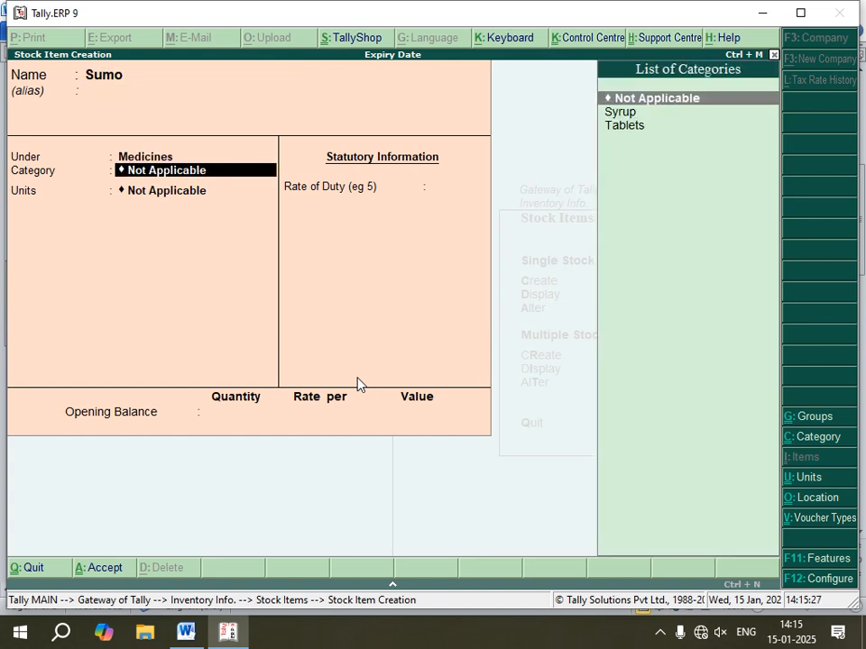
key(Down)
key(Down)
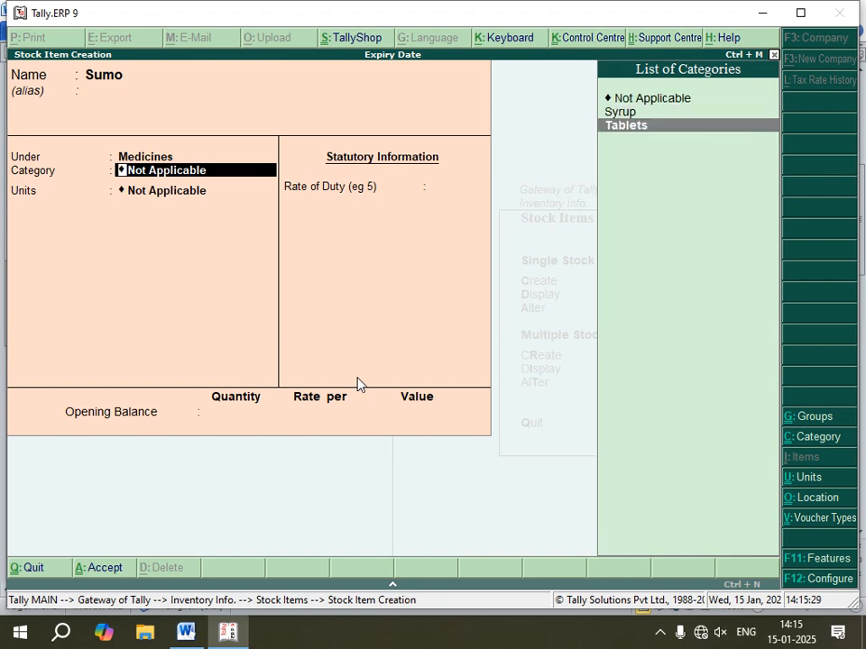
key(Return)
key(Down)
key(Down)
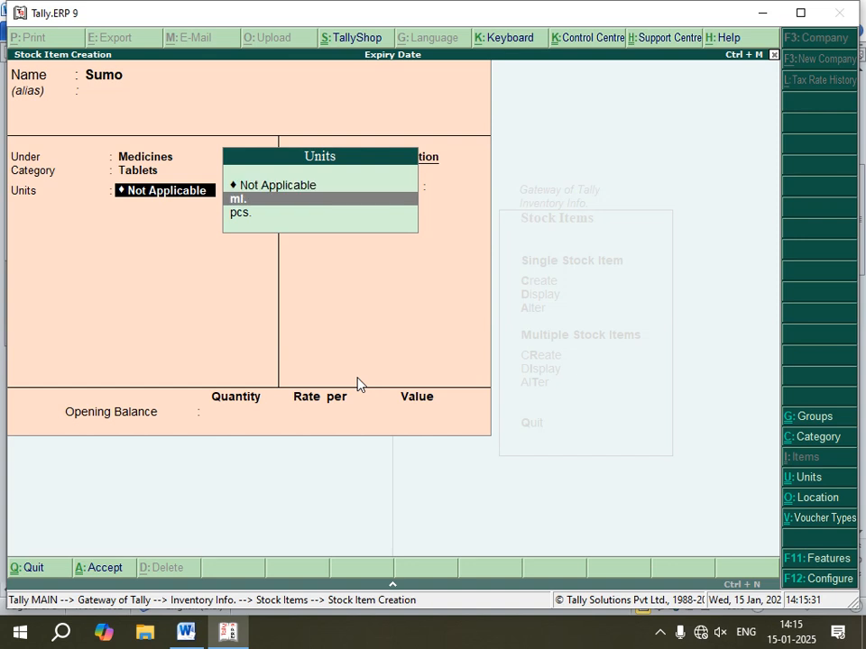
key(Return)
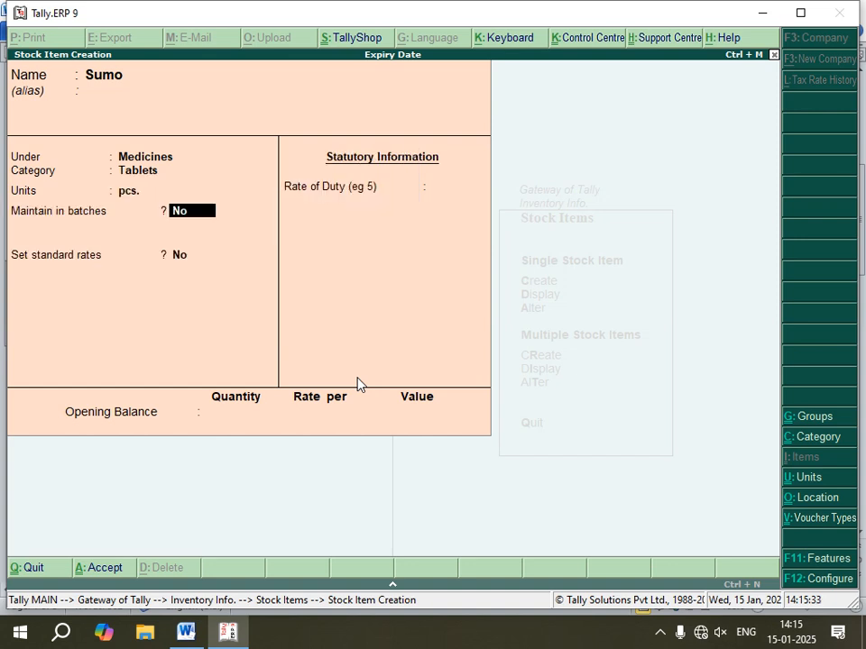
Step: Set maintaining in batches, tracking the date of manufacturing and using expiry dates to Yes for Sumo
text(y)
key(Return)
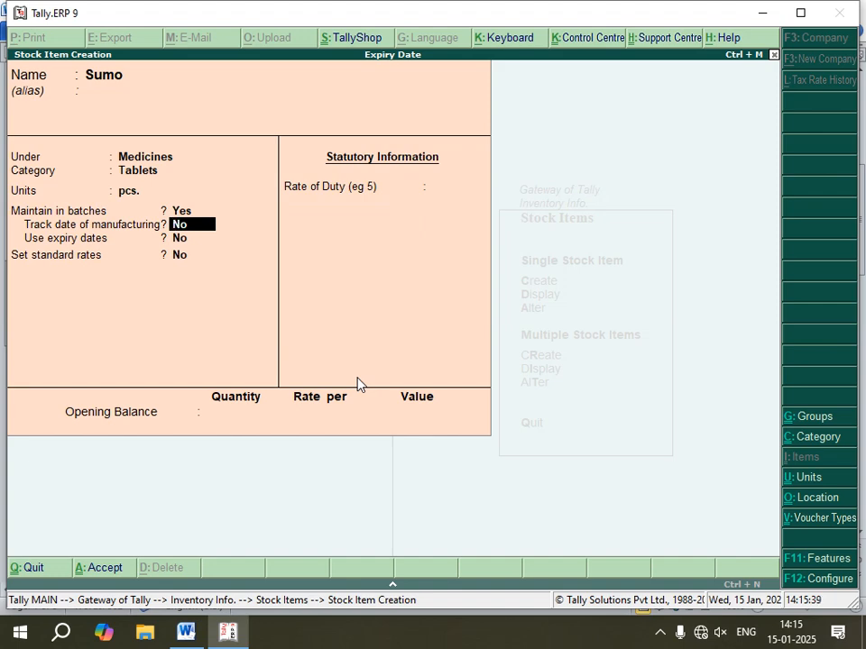
text(y)
key(Return)
text(y)
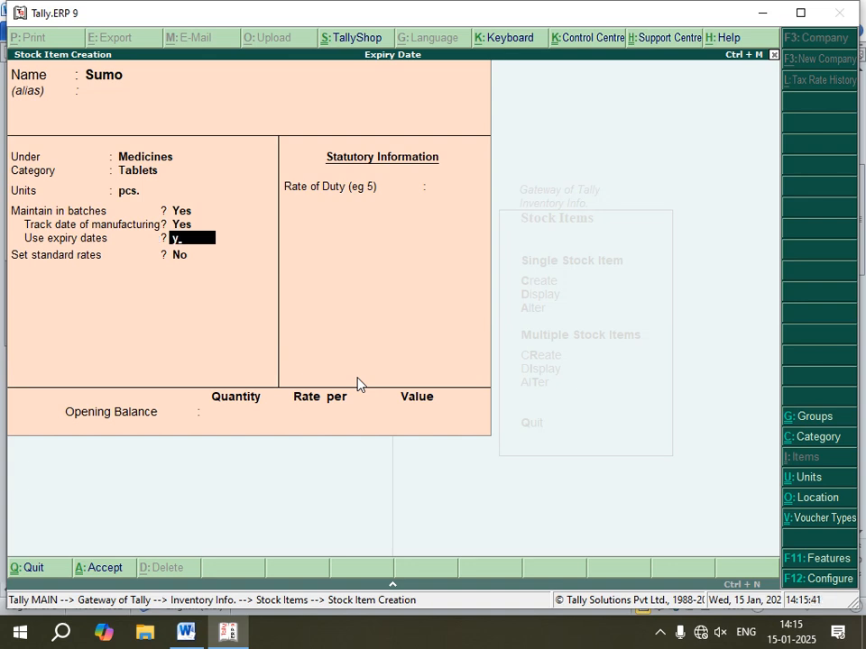
key(Return)
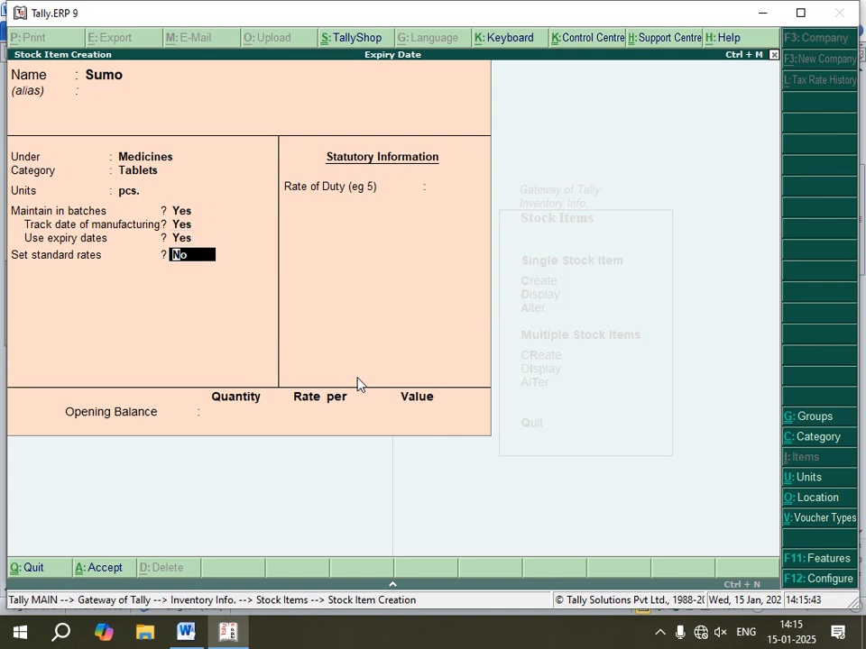
Step: Enable standard rates for Sumo with a standard cost of 4.00 per pcs. from 1-Jan-2025, and save the item without an opening balance
text(y)
key(Return)
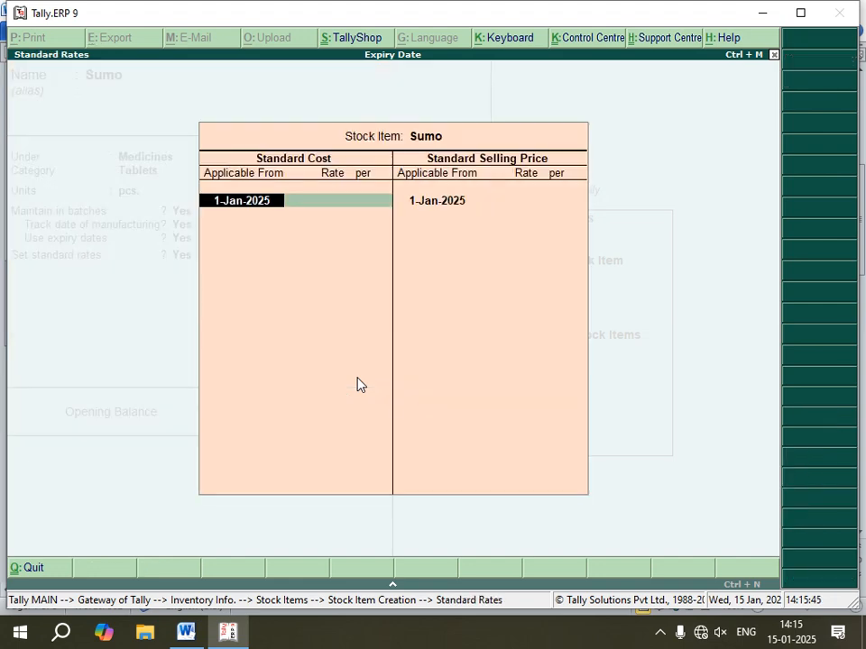
key(Return)
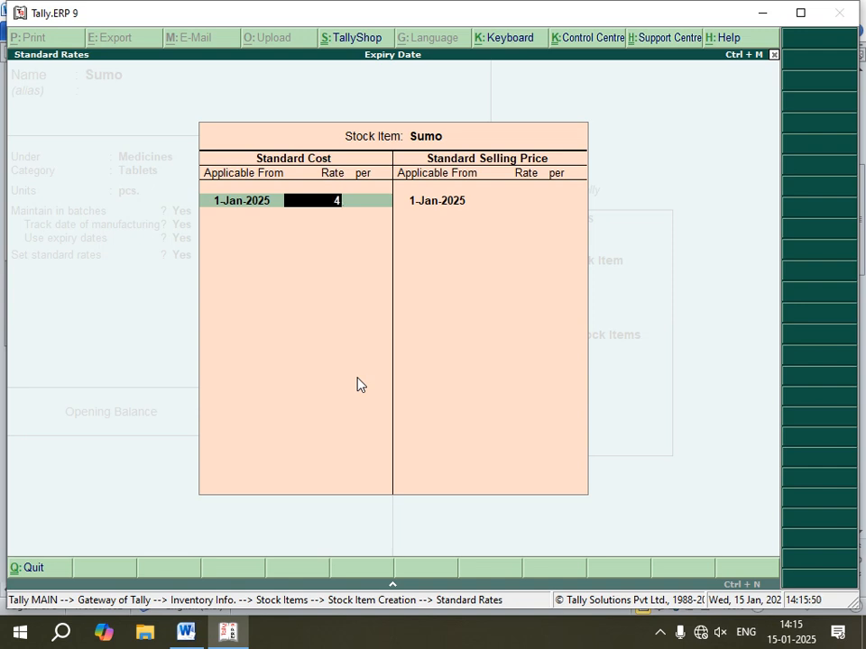
text(4)
key(Return)
key(Return)
key(Return)
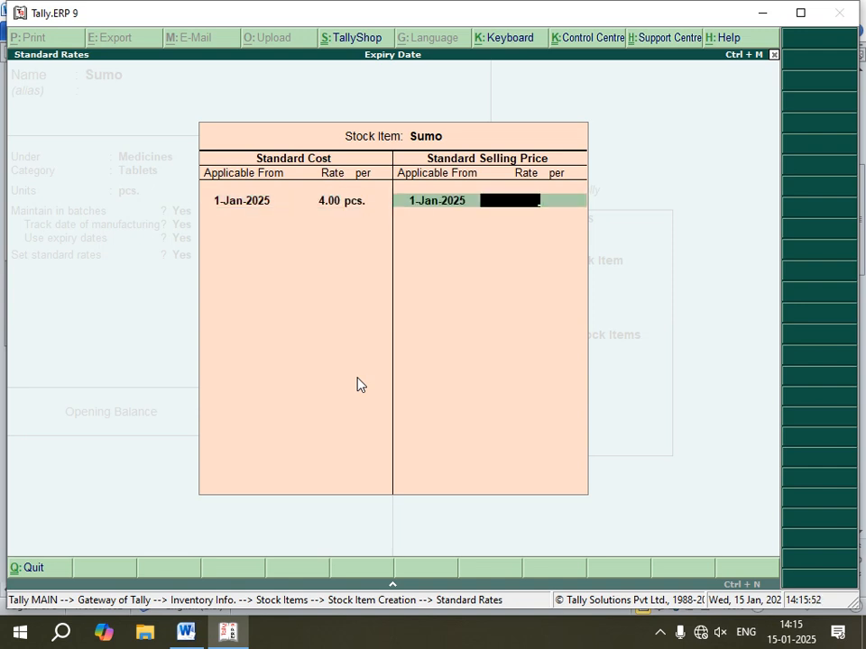
key(Return)
key(Return)
key(Return)
key(Return)
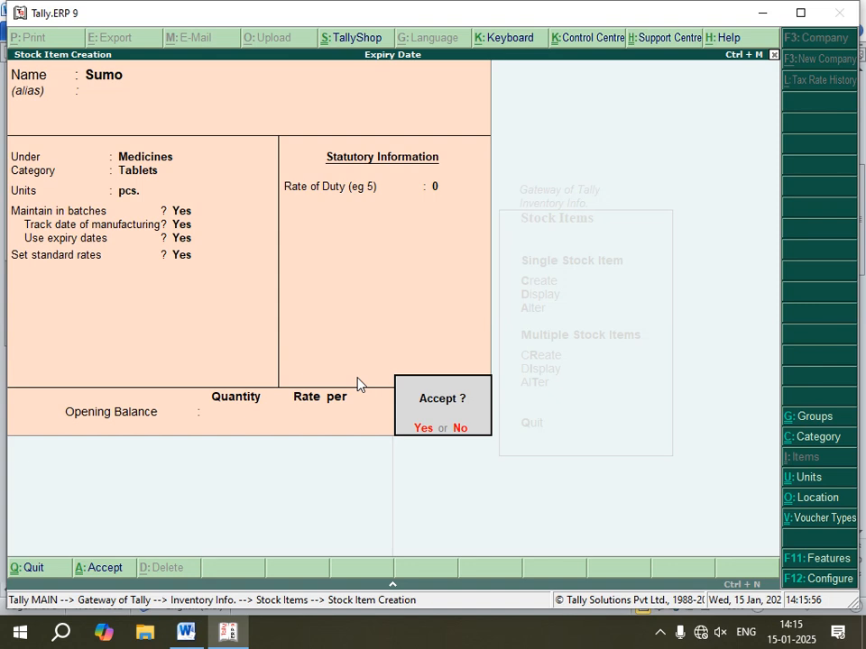
key(Return)
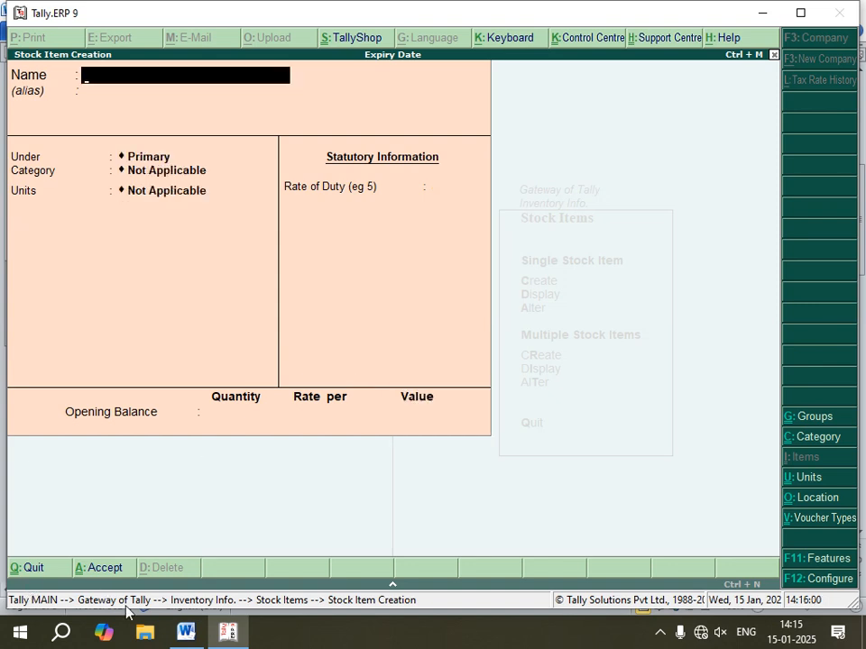
Step: Check the next stock item in the Word notes and name the new Tally.ERP 9 item Paracetamol
click(202, 638)
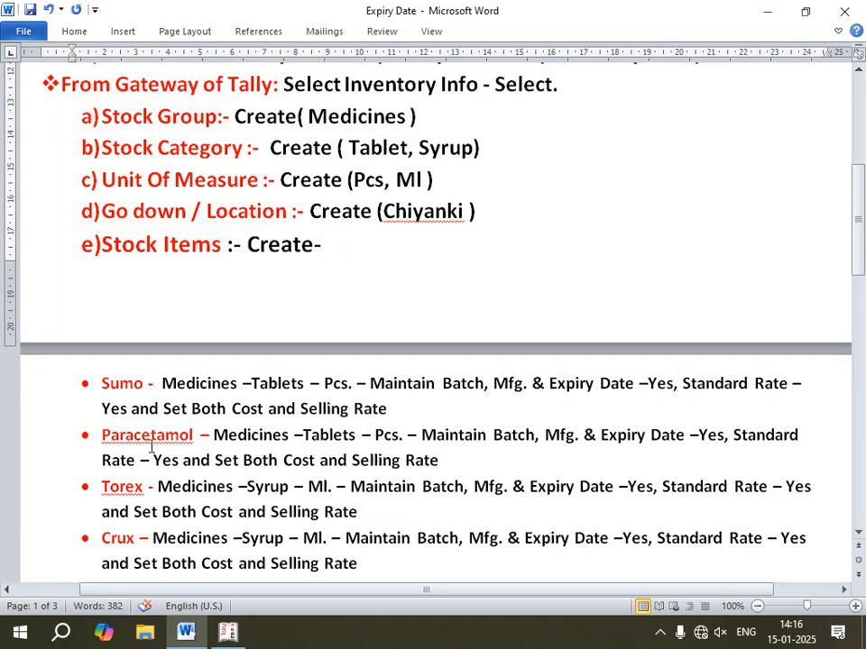
click(234, 636)
text(Pa)
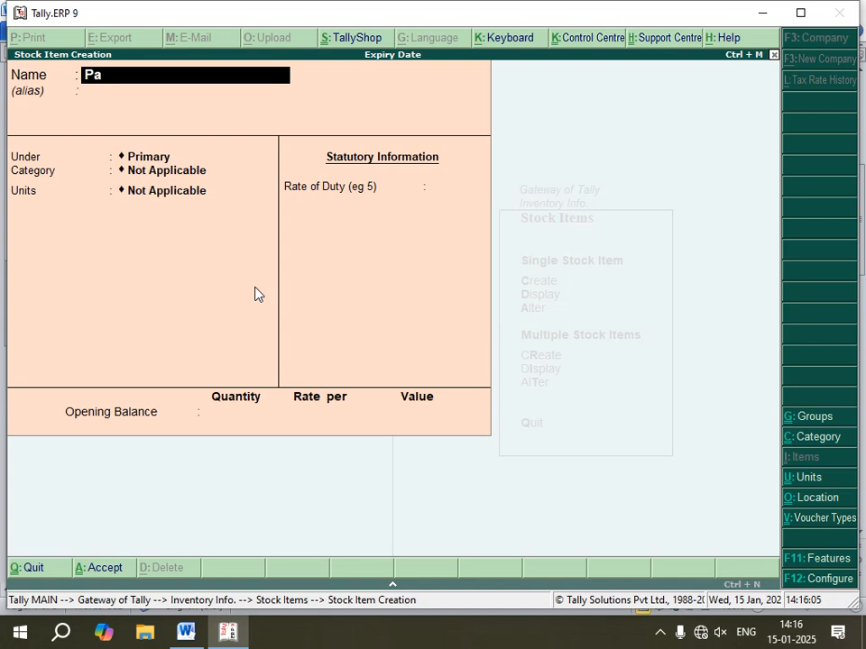
text(racetamol)
key(Return)
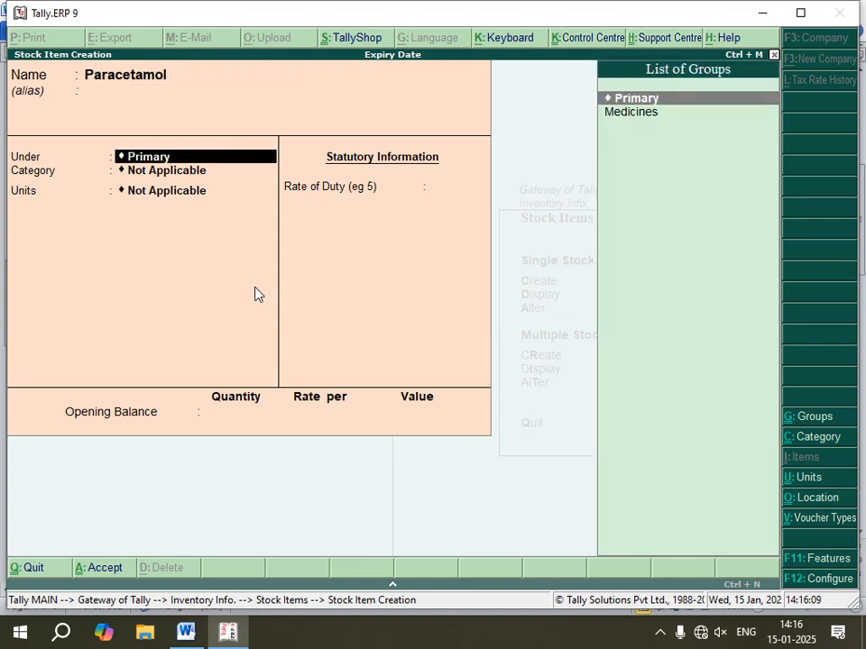
Step: Assign Paracetamol to Medicines, Tablets and pcs., keeping batches, manufacturing date tracking and expiry dates at Yes
key(Down)
key(Return)
key(Down)
key(Down)
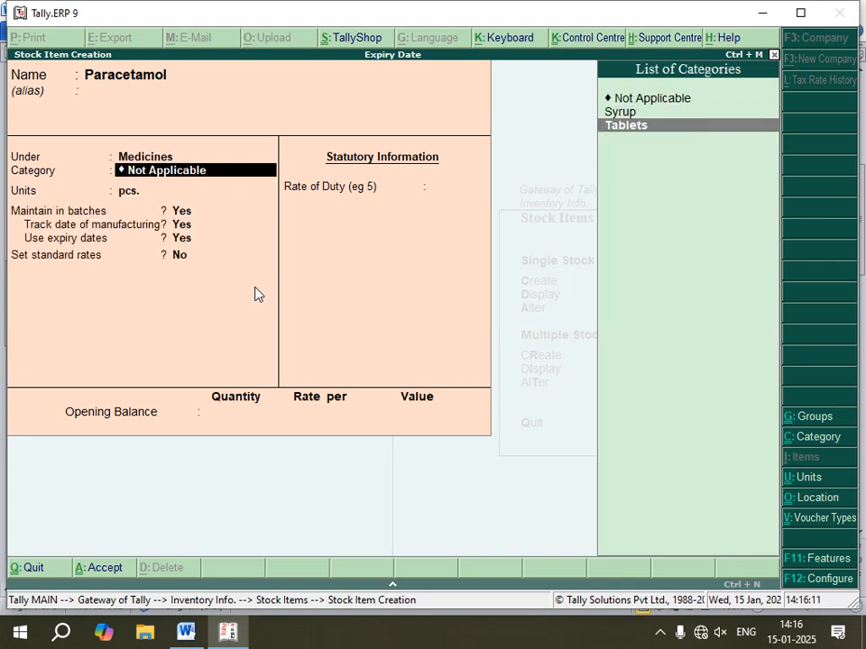
key(Return)
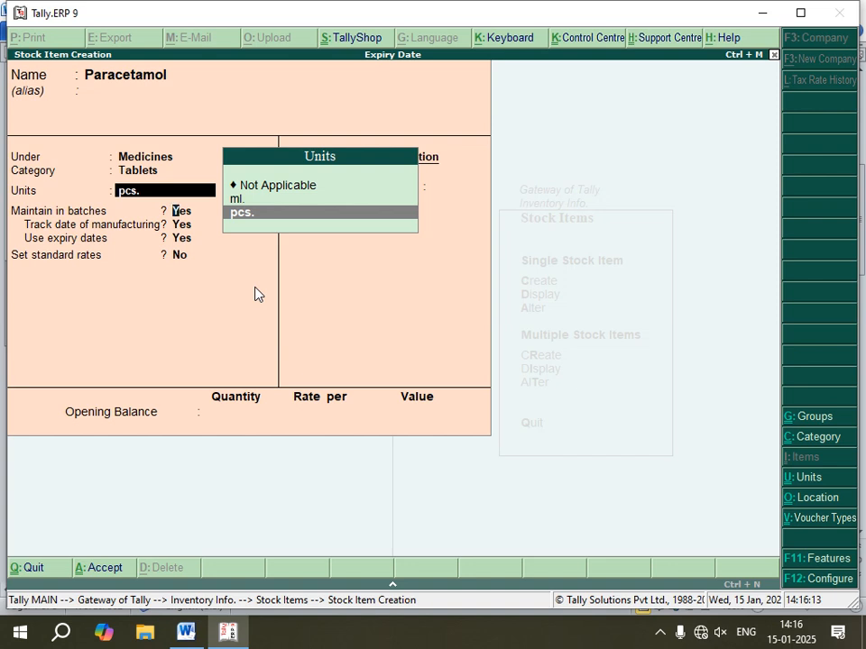
key(Return)
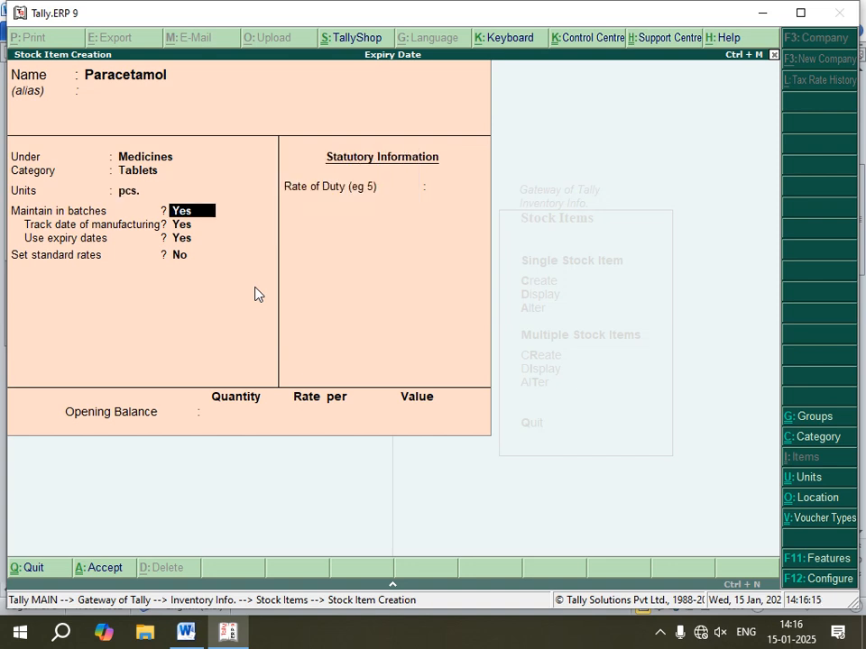
key(Return)
key(Return)
key(Return)
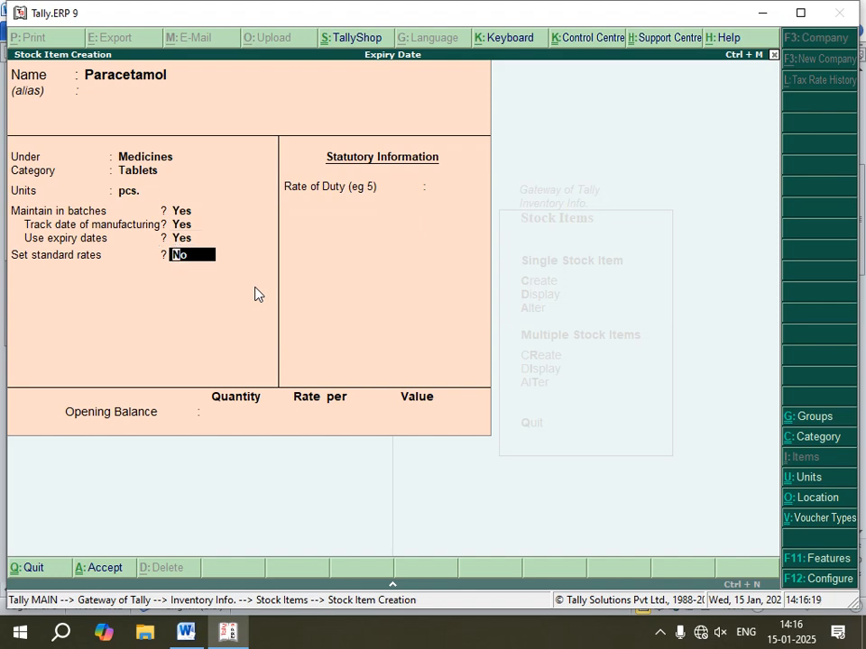
Step: Enable standard rates for Paracetamol with cost 5.00 and selling price 12.00 per pcs. from 1-Jan-2025, and save the item
text(y)
key(Return)
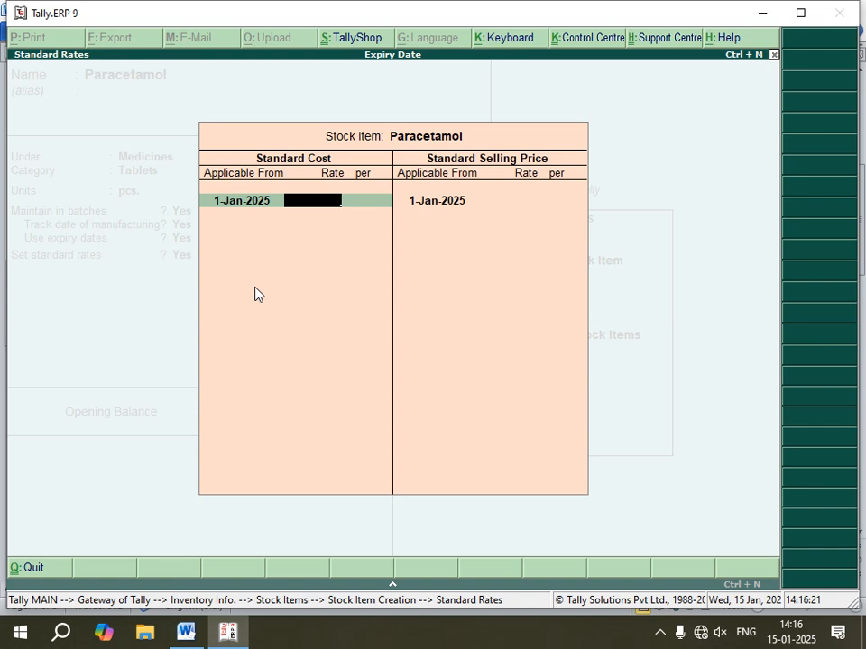
text(5)
key(Return)
key(Return)
key(Return)
key(Return)
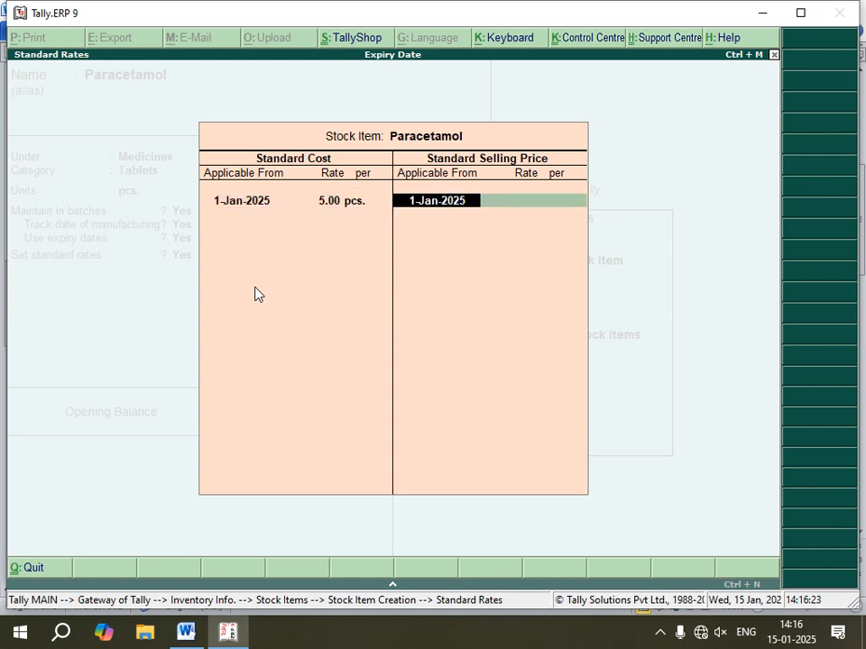
text(12)
key(Return)
key(Return)
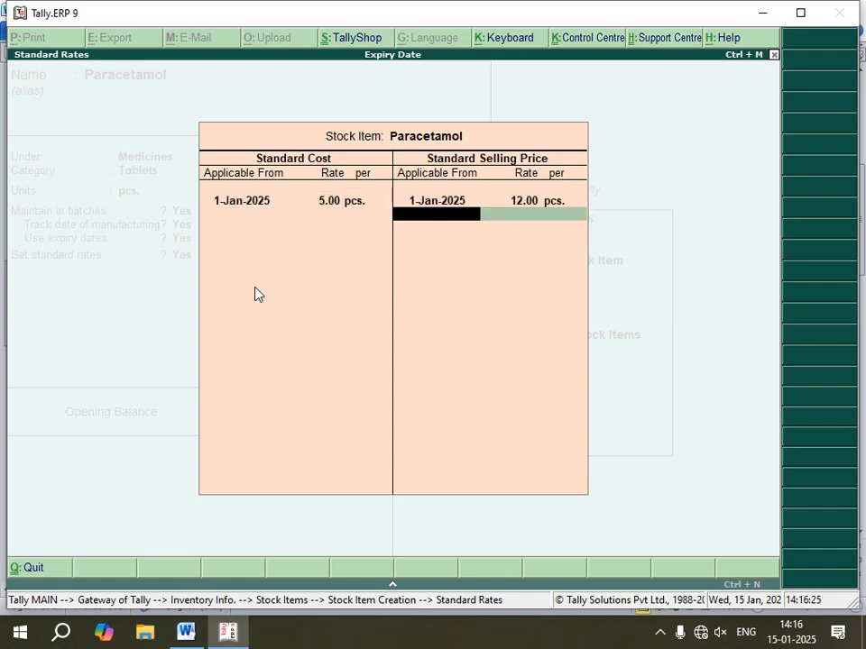
key(Return)
key(Return)
key(Return)
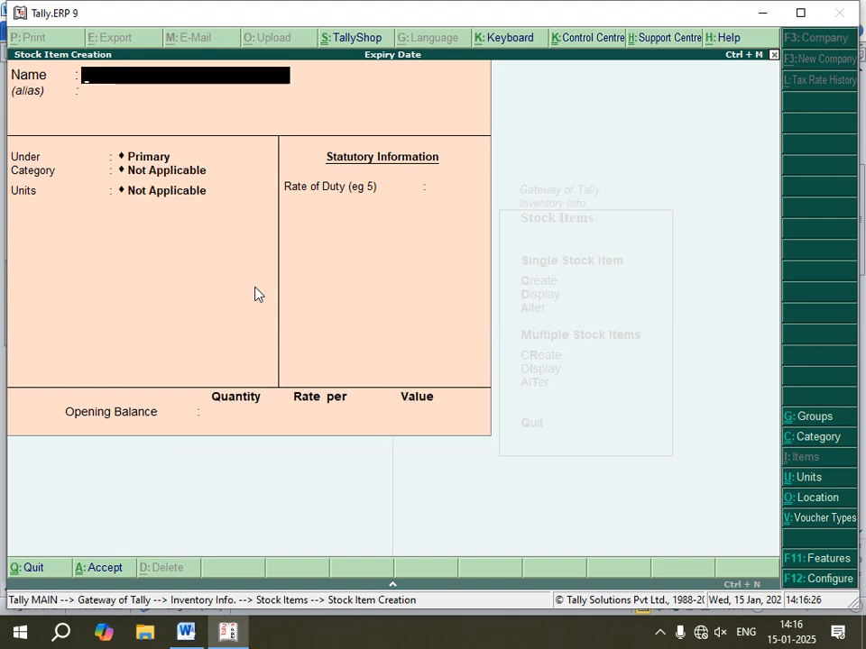
Step: Check the third stock item in the Word notes and name the new Tally.ERP 9 item Torex
click(190, 638)
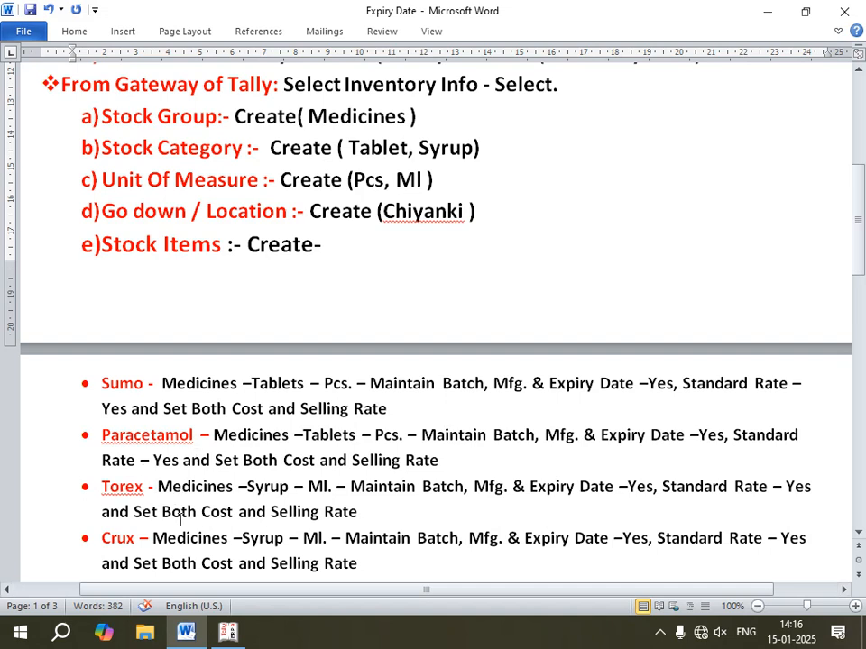
click(228, 632)
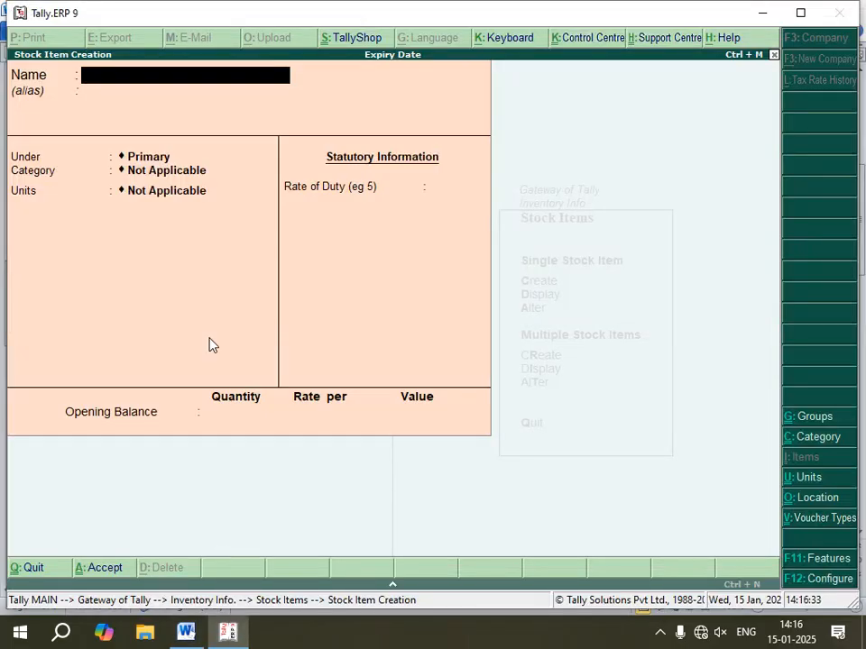
text(Torex)
key(Return)
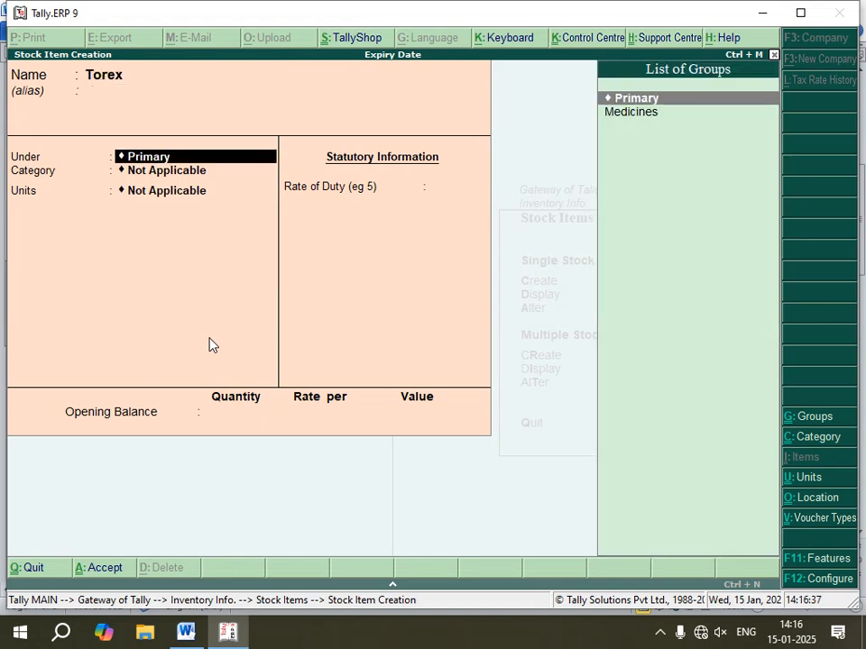
Step: Assign Torex to Medicines, Syrup and ml., keeping batches, manufacturing date tracking and expiry dates at Yes
key(Down)
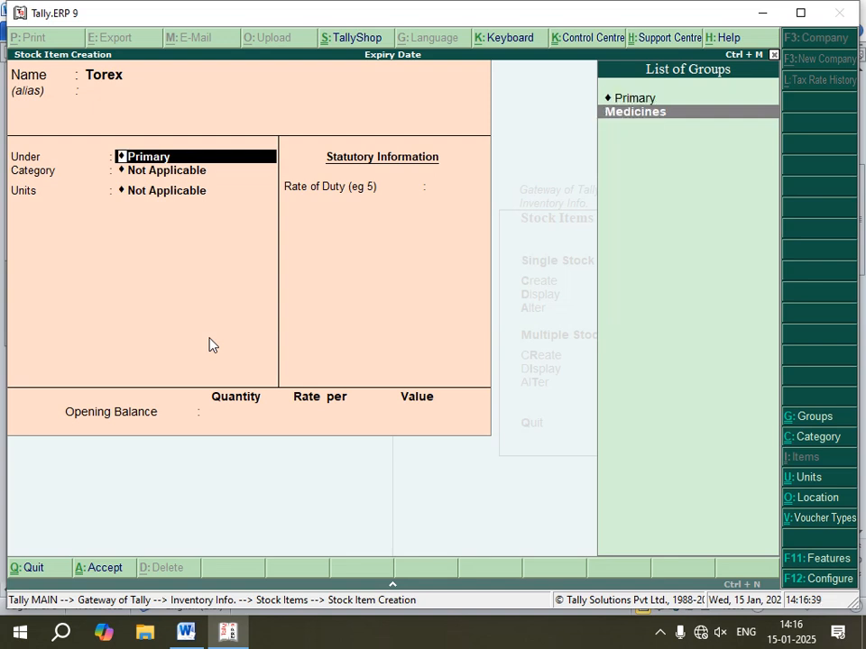
key(Return)
key(Down)
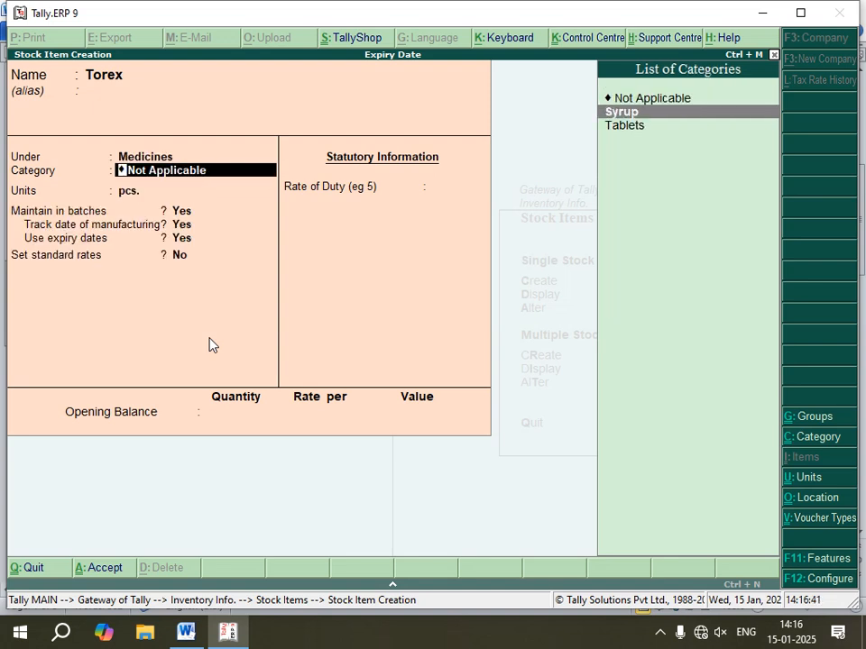
key(Return)
key(Up)
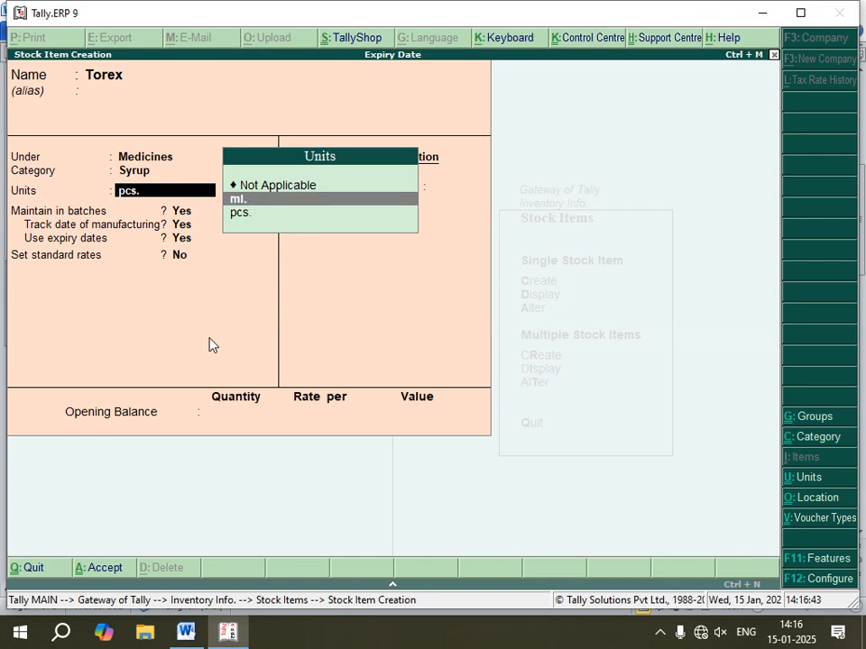
key(Return)
key(Return)
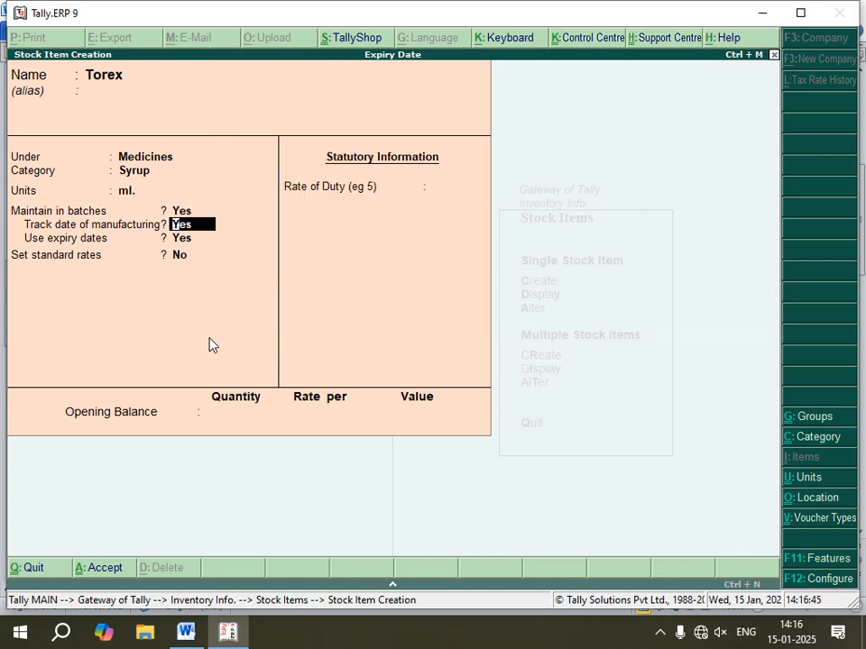
key(Return)
key(Return)
Step: Enable standard rates for Torex and set its standard cost to 15.00 per ml. from 1-Jan-2025
text(y)
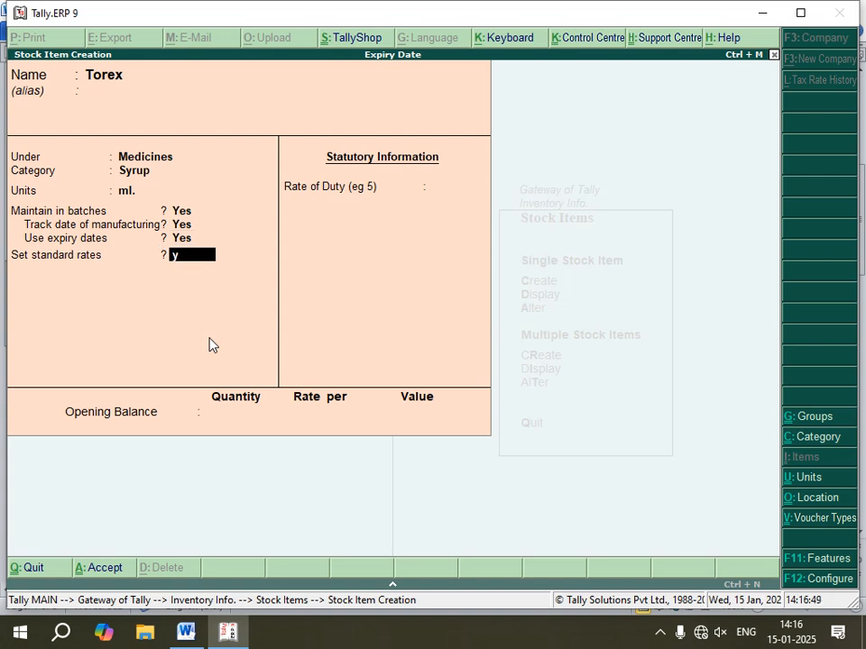
key(Return)
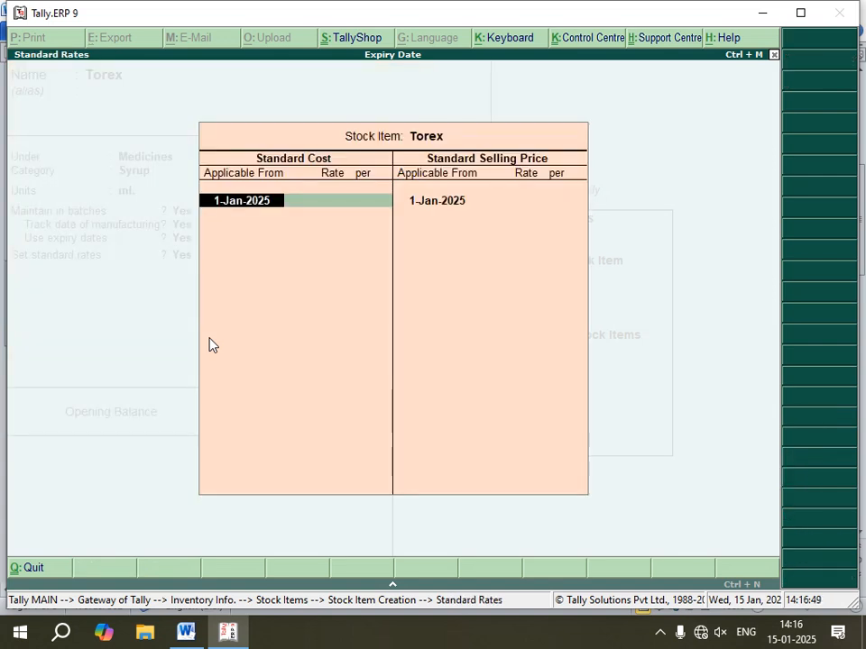
key(Return)
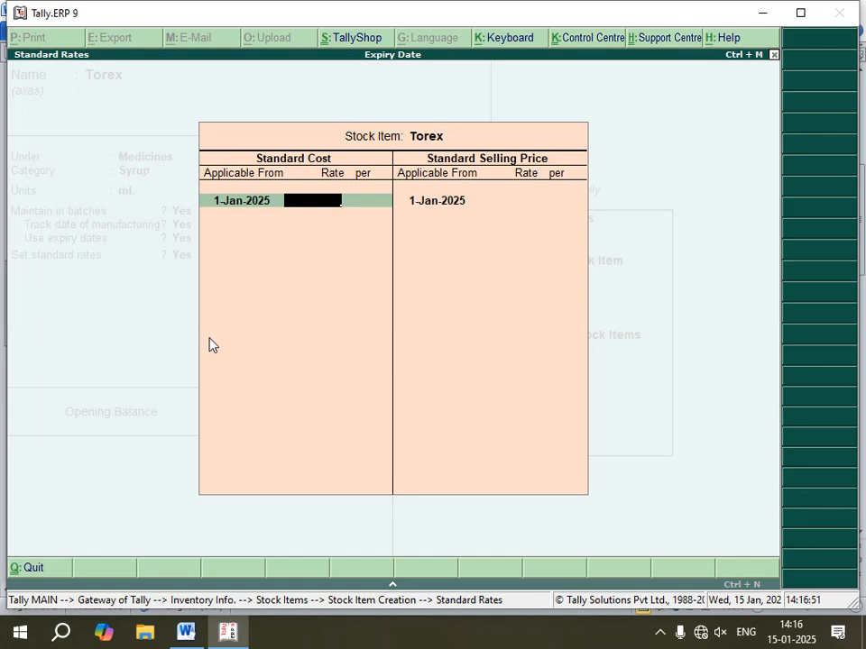
text(15)
key(Return)
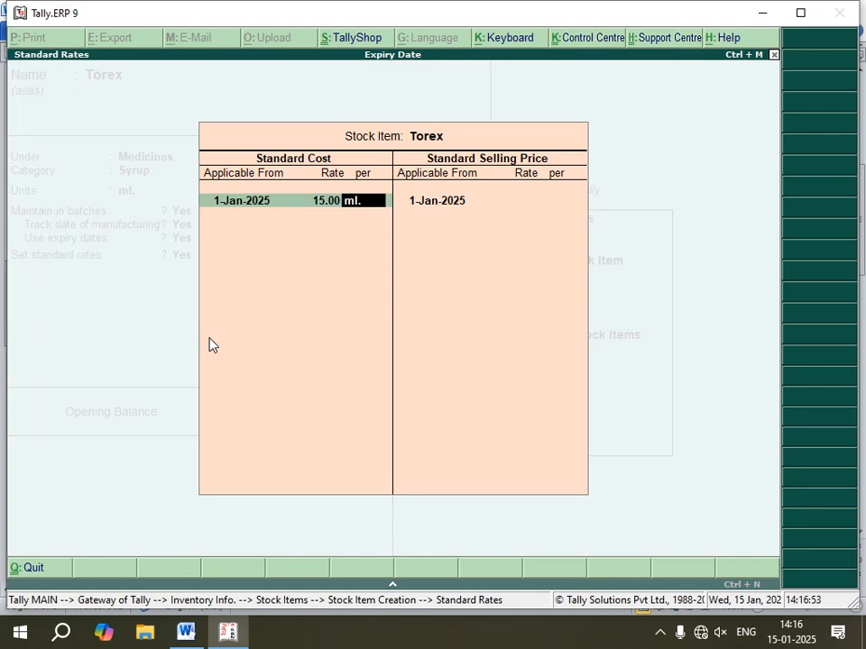
key(Return)
key(Return)
Step: Set Torex's standard selling price to 30.00 per ml. from 1-Jan-2025 and save the stock item
key(Return)
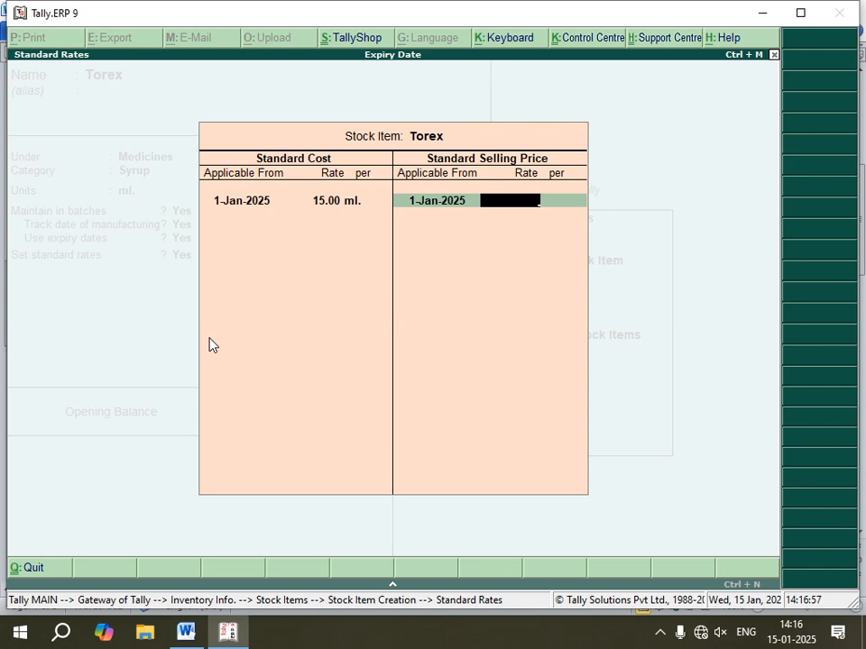
text(30)
key(Return)
key(Return)
key(Return)
key(Return)
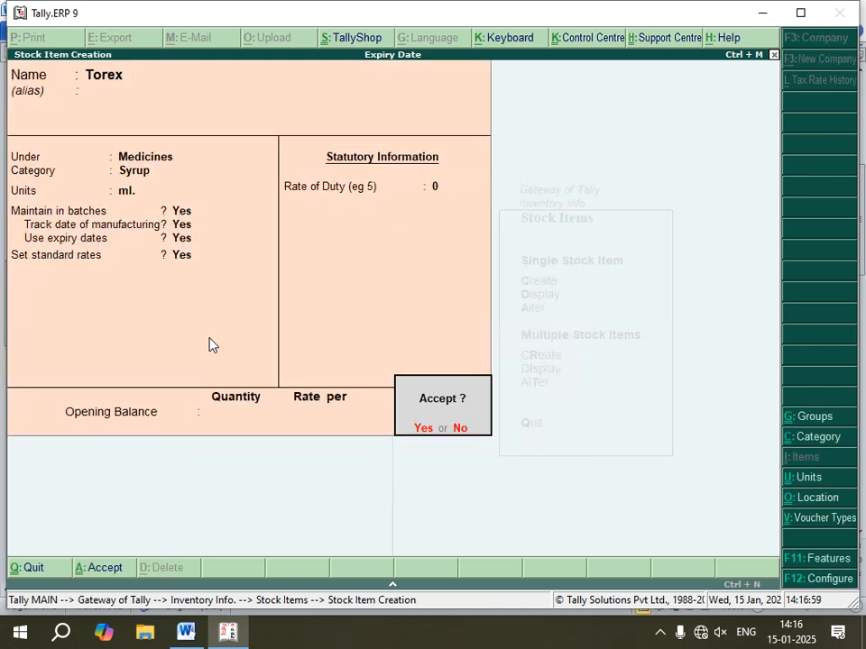
key(Return)
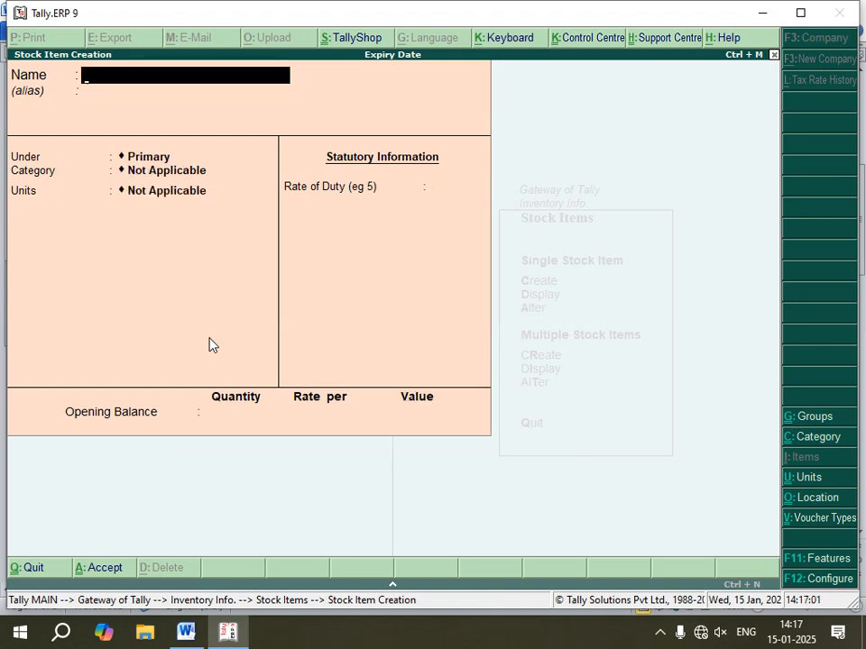
Step: Check the fourth stock item in the Word notes and name the new Tally.ERP 9 item Crux
click(185, 632)
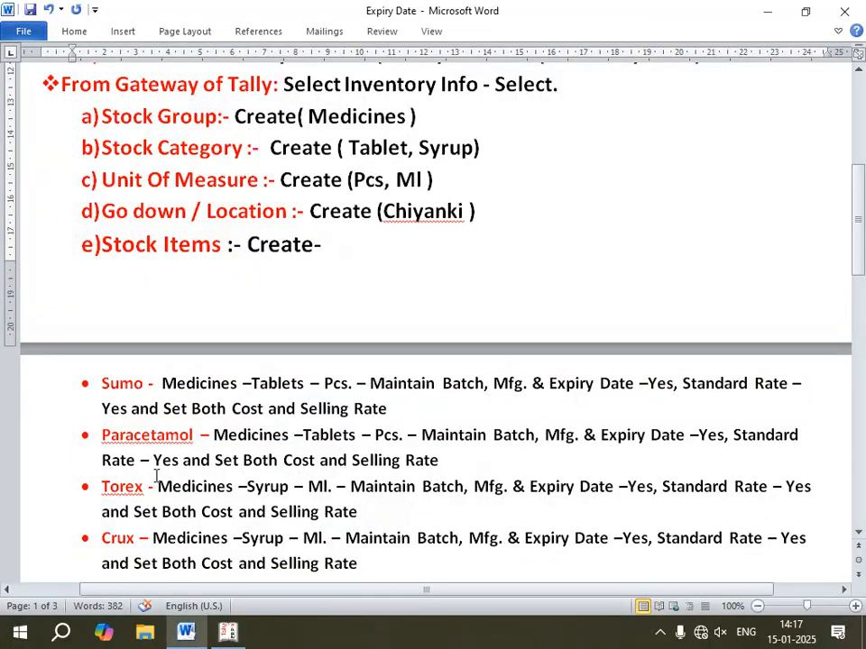
scroll(154, 469, down, 1)
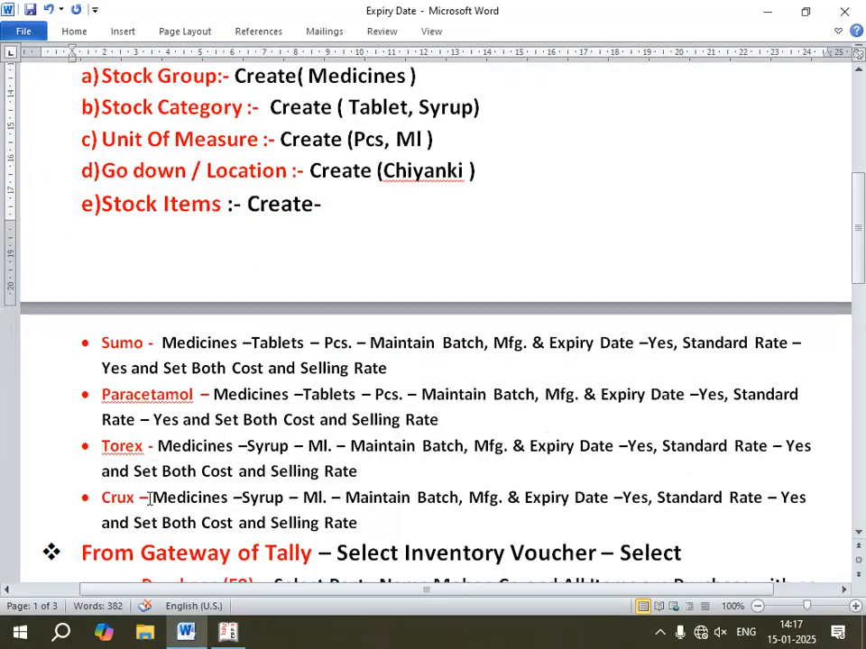
click(229, 631)
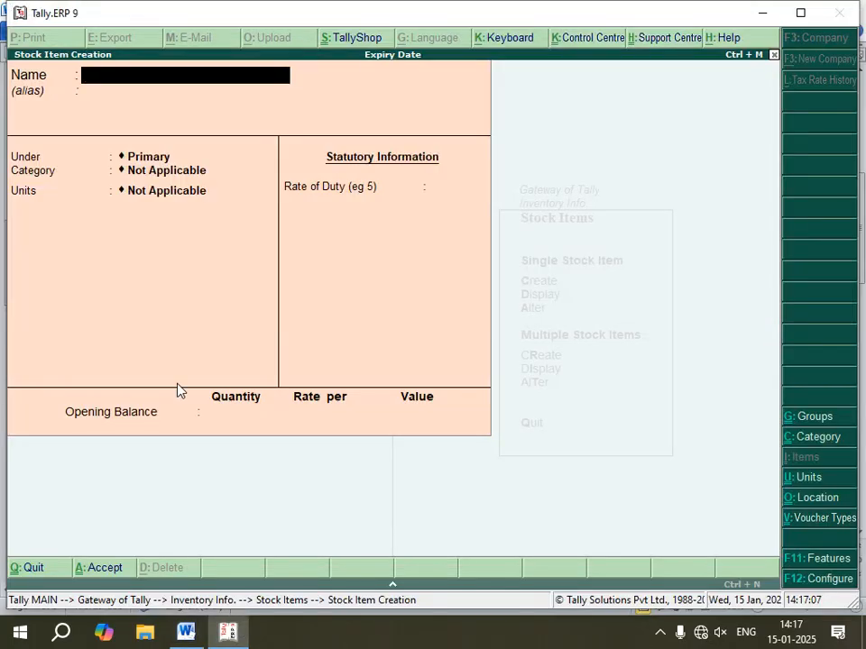
text(Crux)
key(Return)
key(Return)
Step: Assign Crux to Medicines, Syrup and ml., keeping batches, manufacturing date tracking and expiry dates at Yes
key(Down)
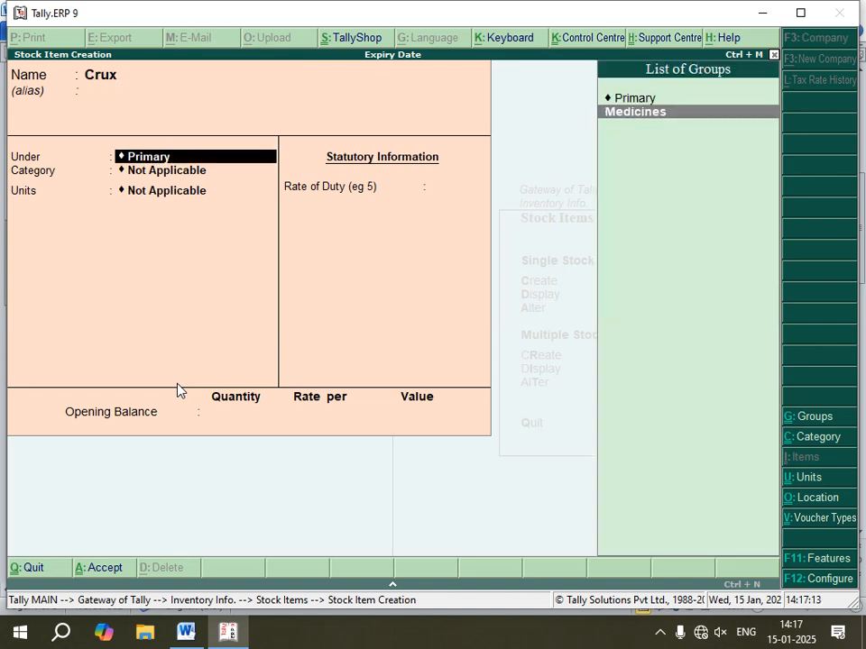
key(Return)
key(Down)
key(Return)
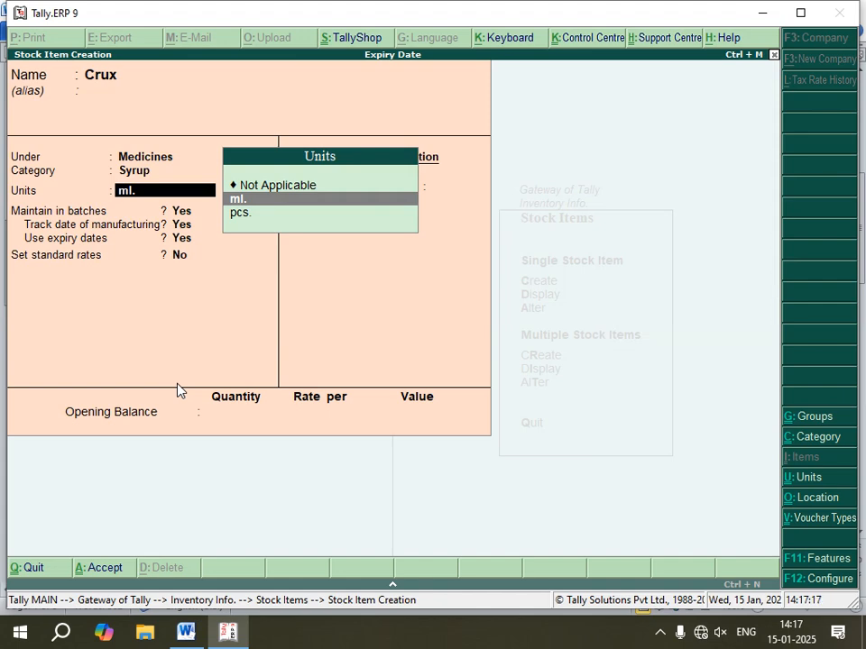
key(Return)
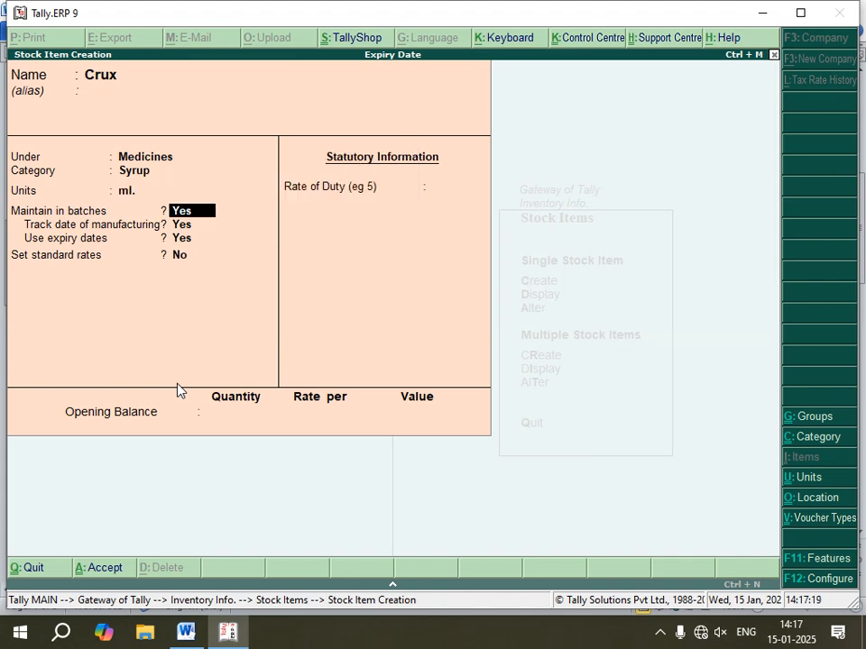
key(Return)
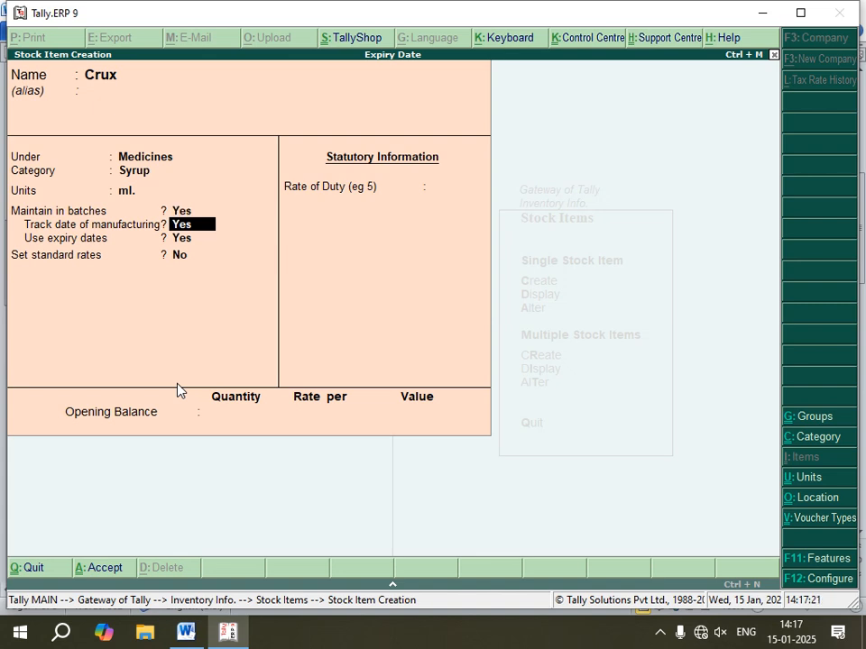
key(Return)
key(Return)
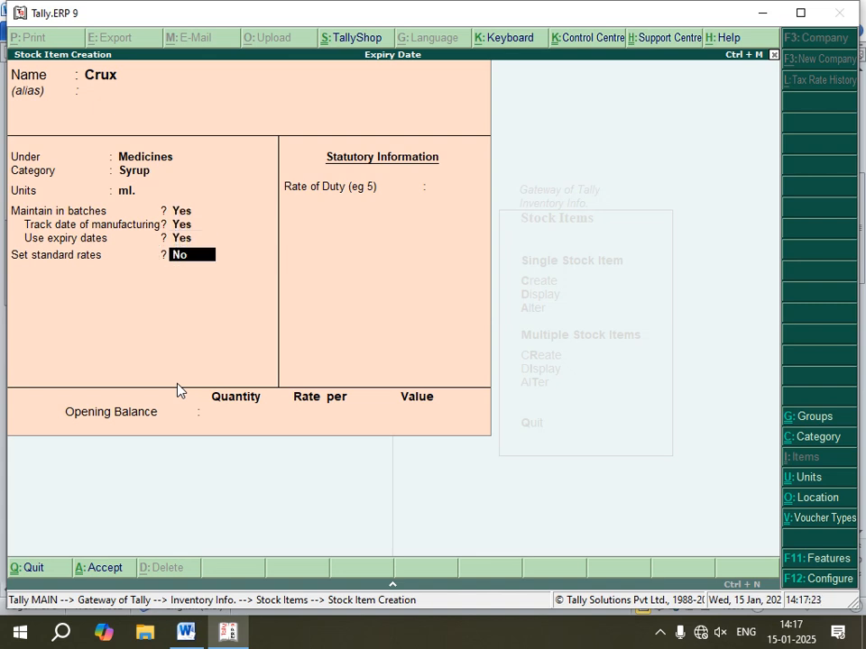
Step: Enable standard rates for Crux and set its standard cost to 12.00 per ml. from 1-Jan-2025
text(y)
key(Return)
key(Return)
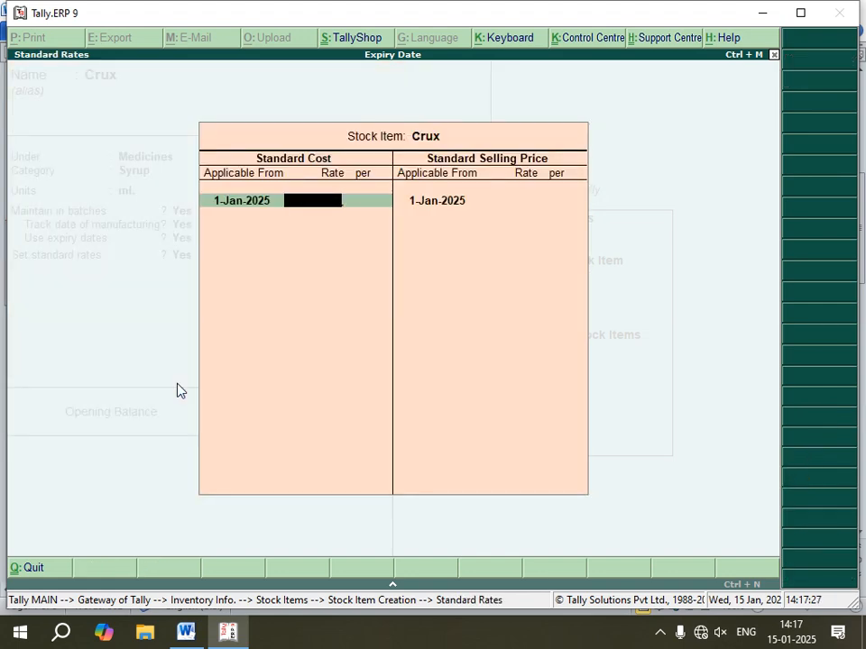
text(12)
key(Return)
key(Return)
Step: Set Crux's standard selling price to 20.00 per ml. from 1-Jan-2025 and save the stock item
key(Return)
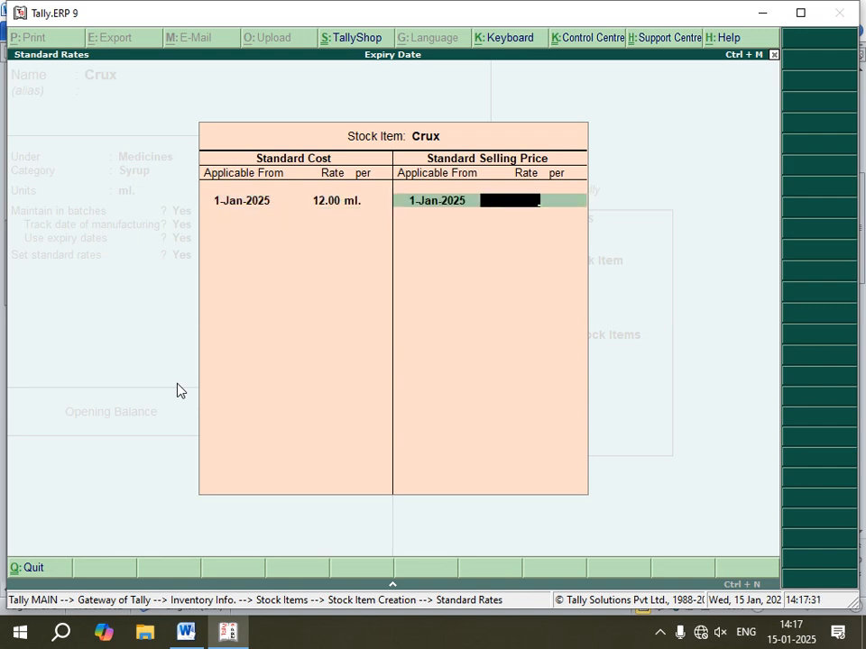
text(20)
key(Return)
key(Return)
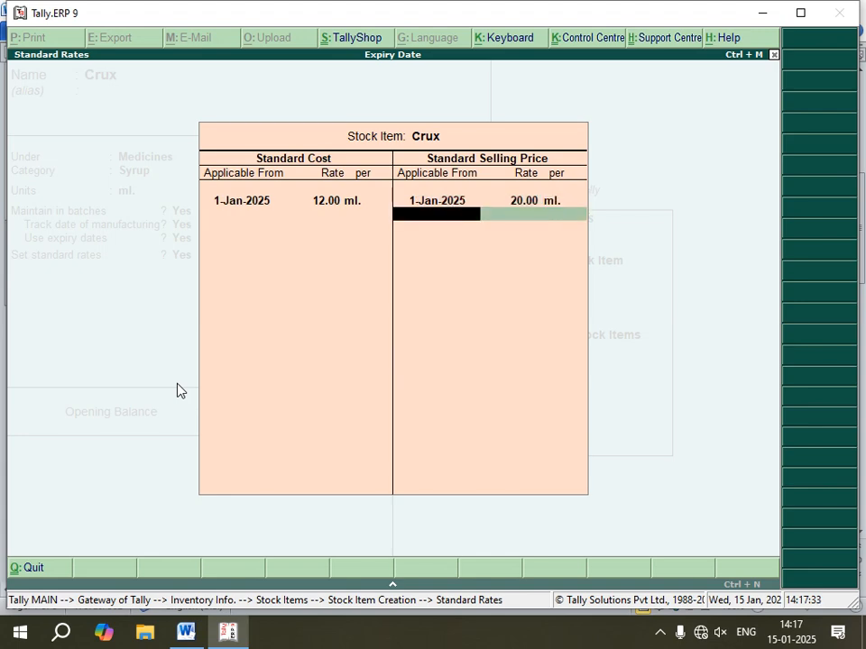
key(Return)
key(Return)
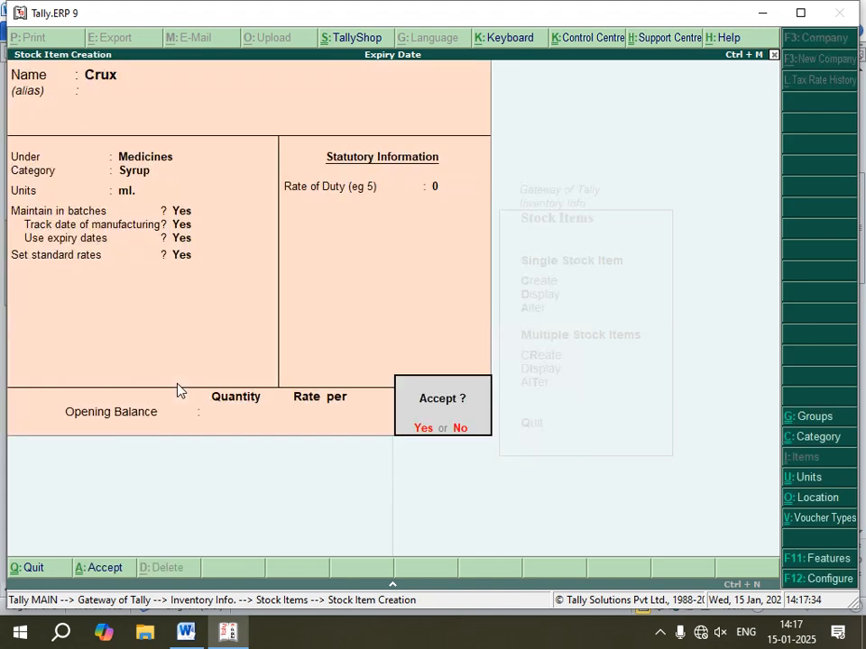
key(Return)
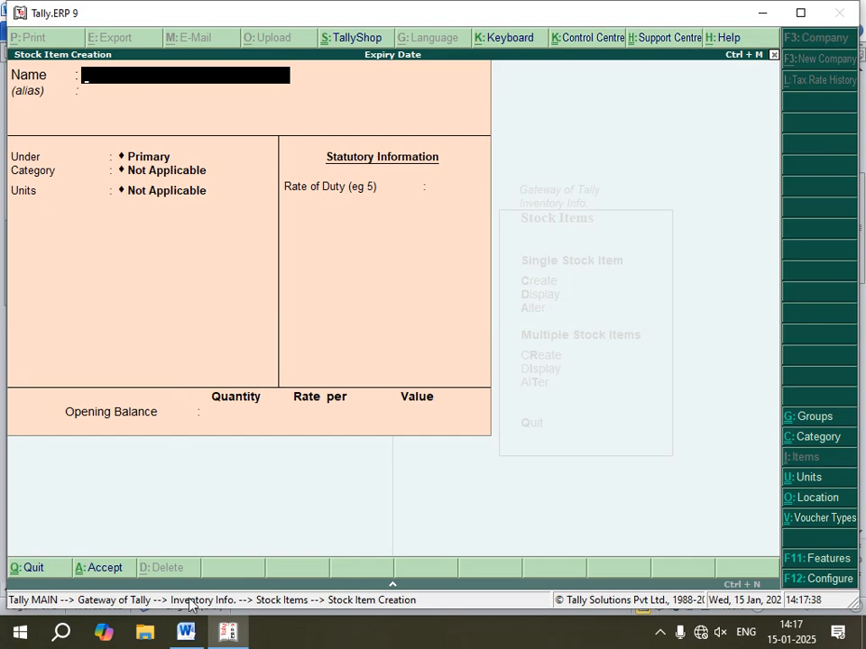
Step: Review the stock item and voucher instructions in the Word notes, and leave stock item creation for the Gateway of Tally in Tally.ERP 9
click(186, 631)
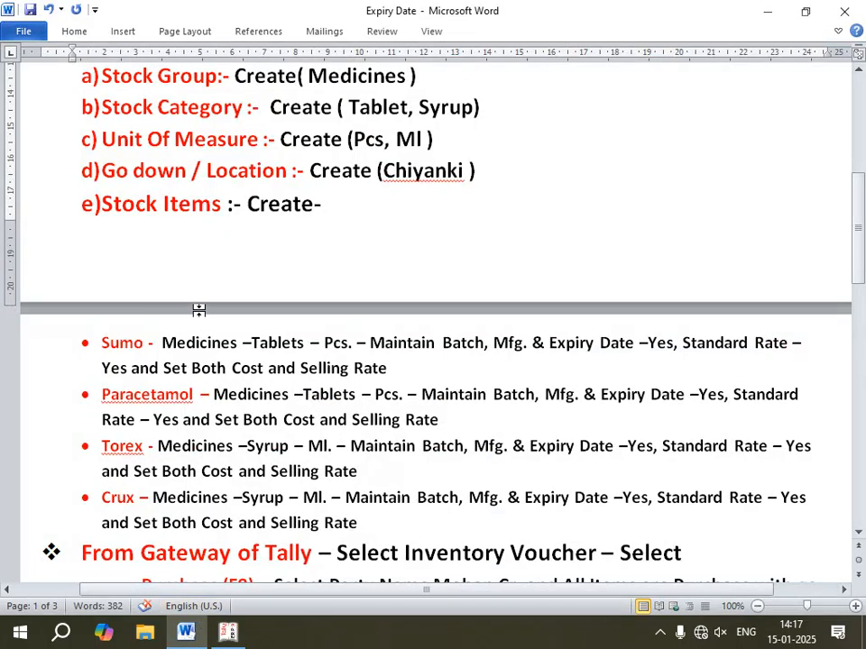
scroll(172, 315, up, 2)
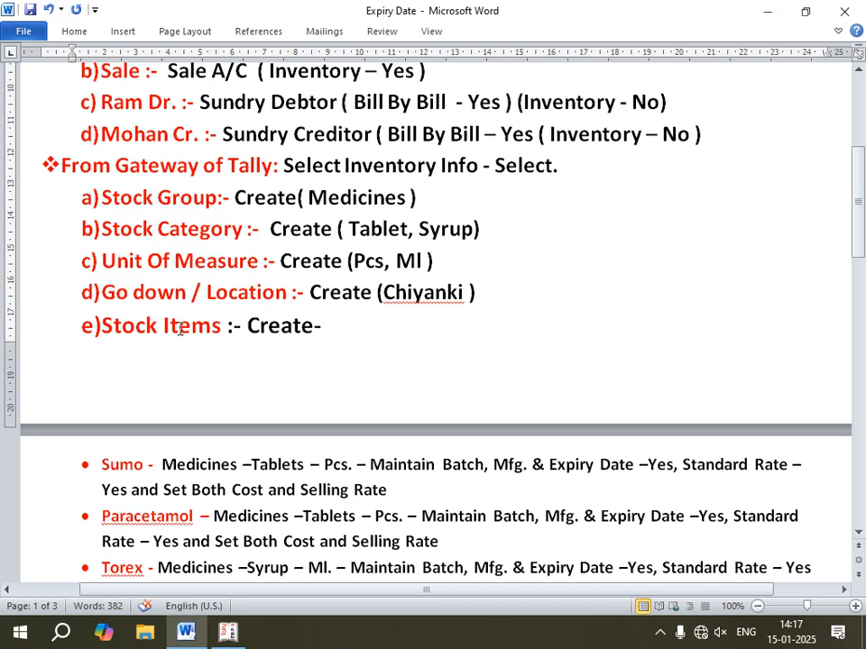
scroll(189, 449, down, 3)
scroll(190, 459, down, 2)
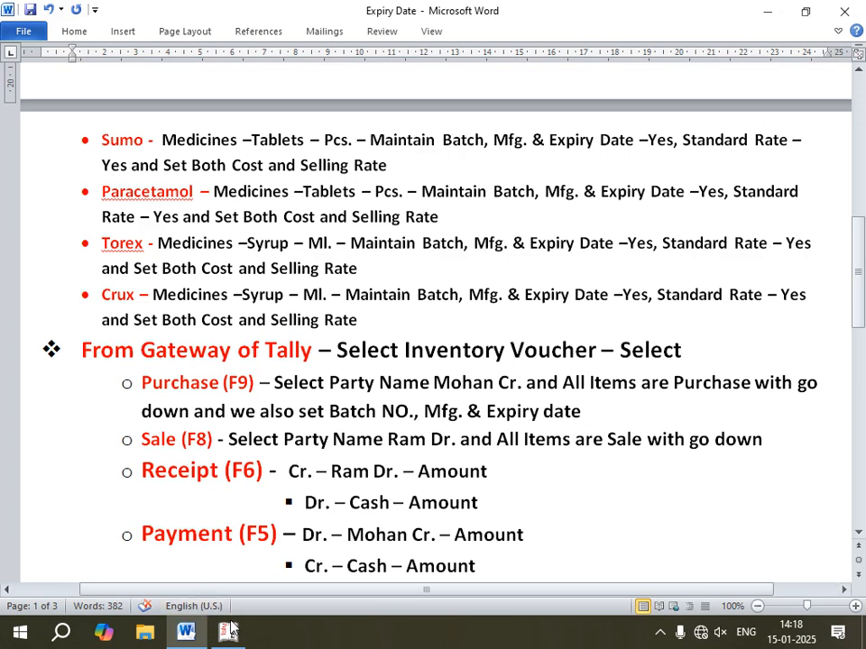
mouse_move(231, 628)
click(224, 541)
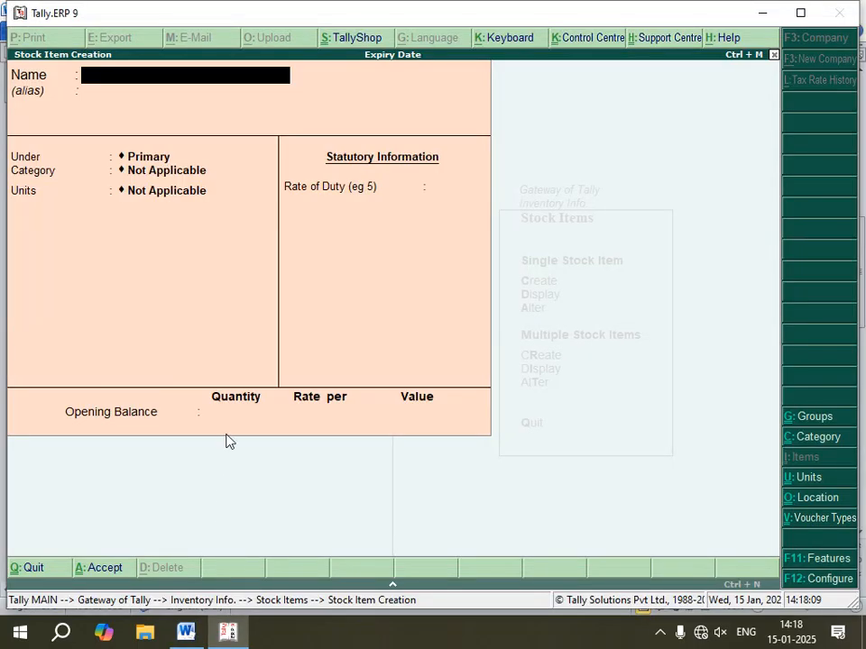
key(Escape)
key(y)
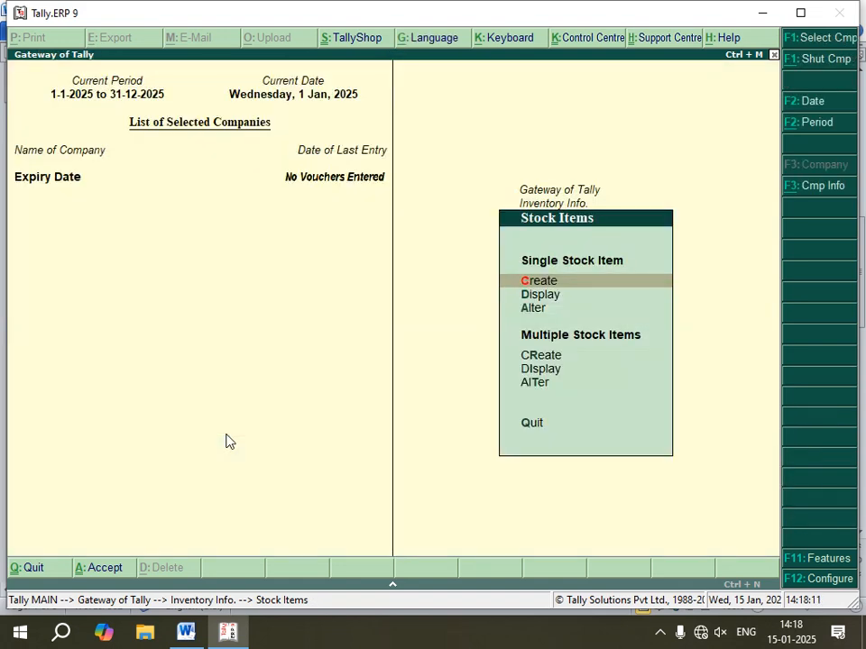
key(Escape)
key(Escape)
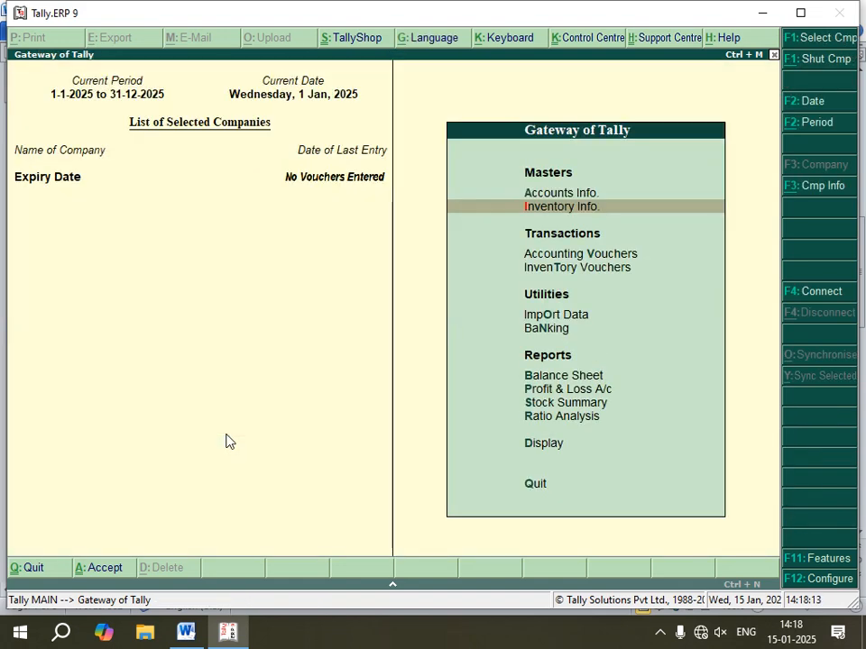
Step: Open a new Purchase voucher with supplier invoice number 1 dated 1-Jan-2025
key(Down)
key(Down)
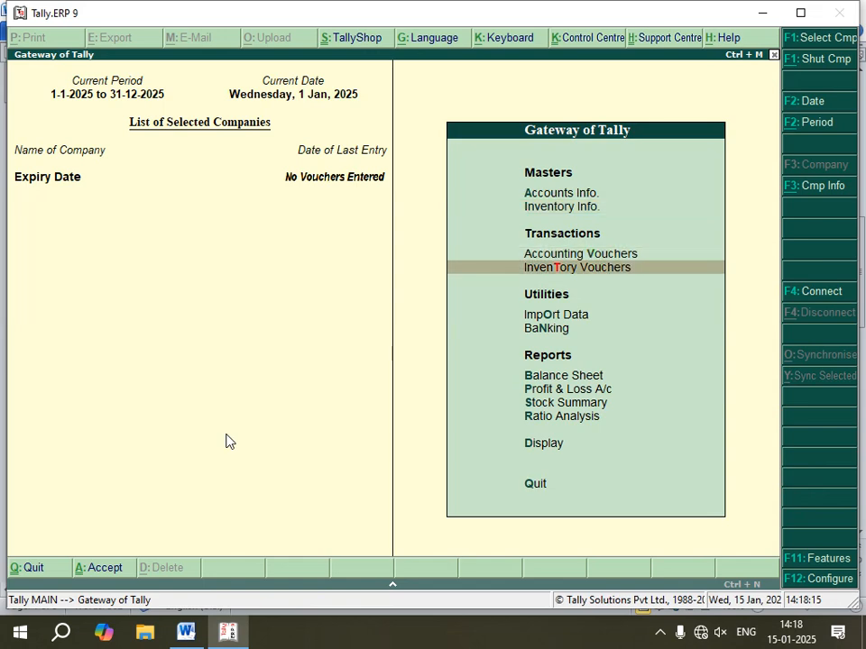
key(Return)
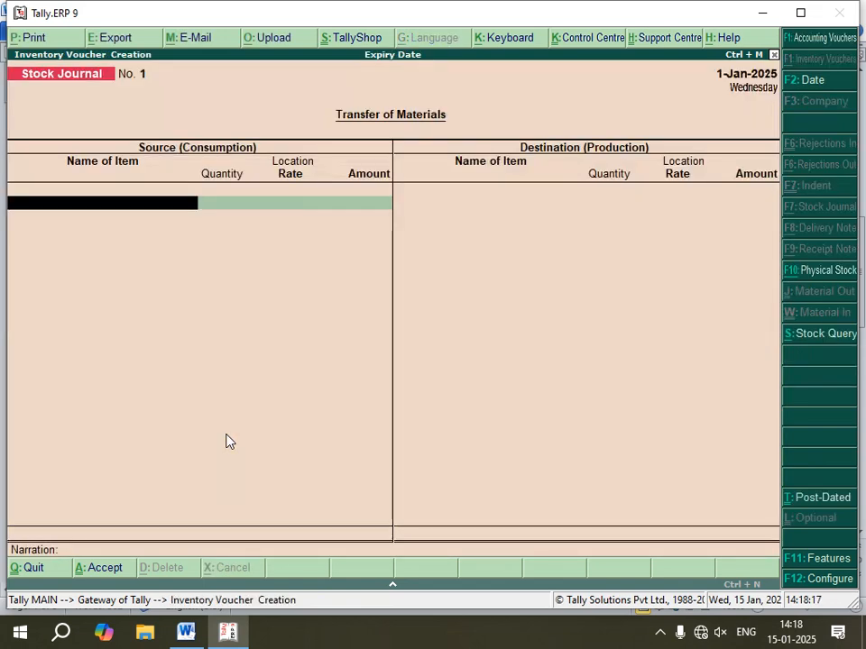
key(F9)
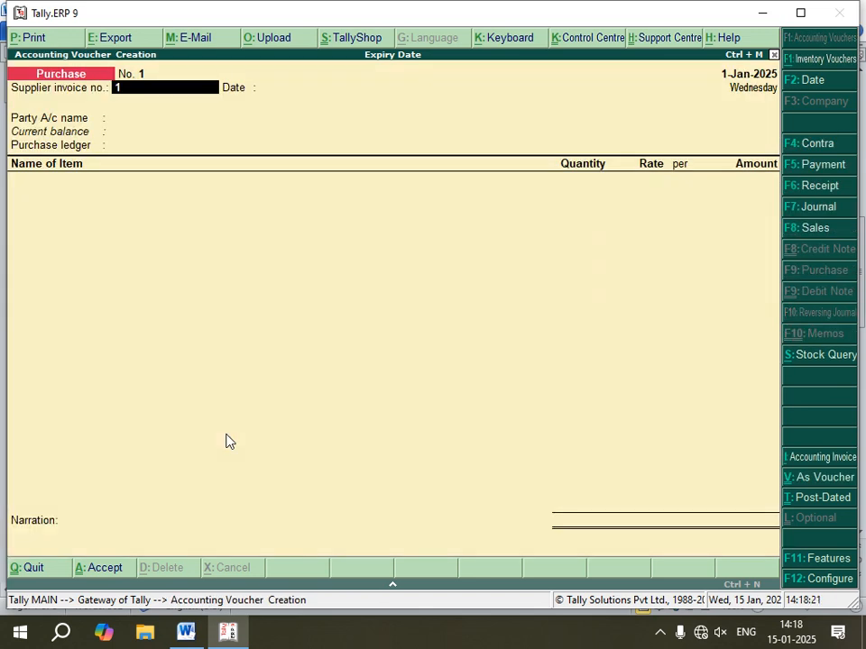
key(Return)
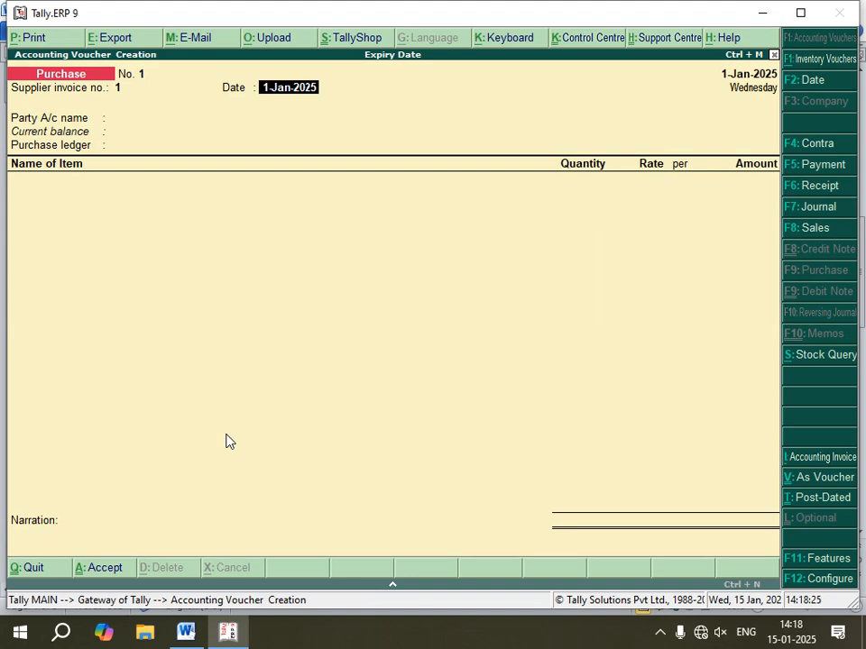
key(Return)
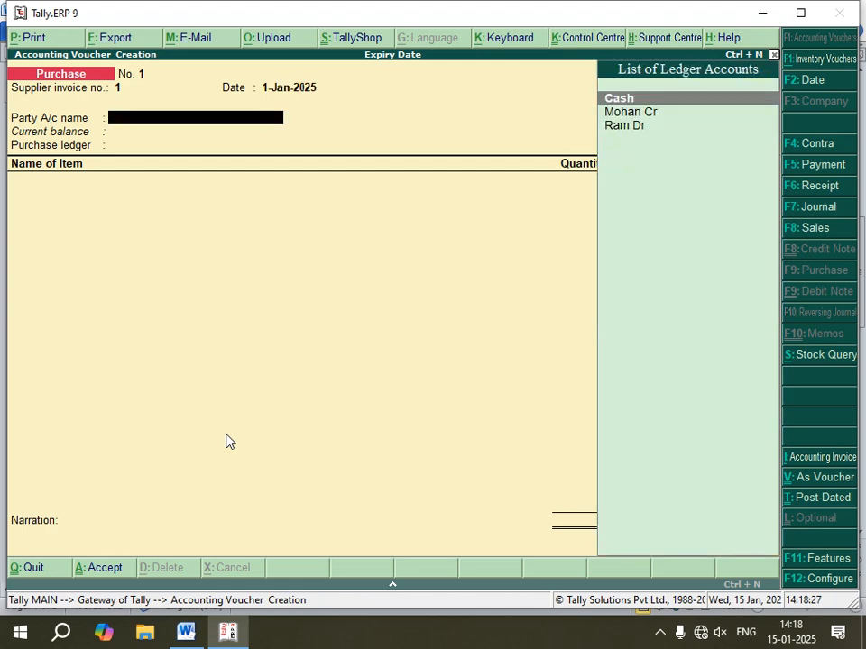
Step: Set the sundry creditor as the voucher's party account, accept the party details and choose the Purchase ledger
key(Down)
key(Return)
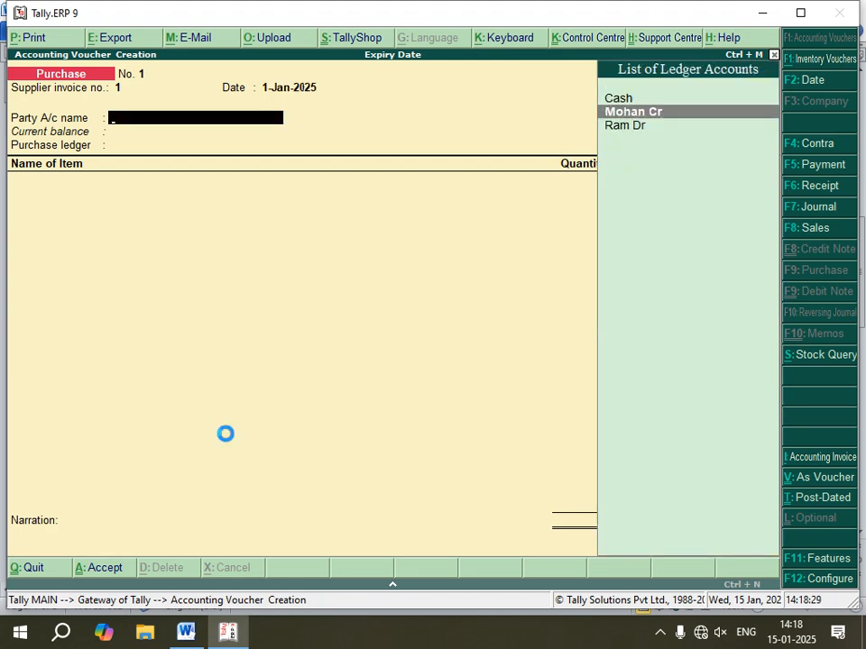
key(Return)
key(Return)
key(Return)
key(Return)
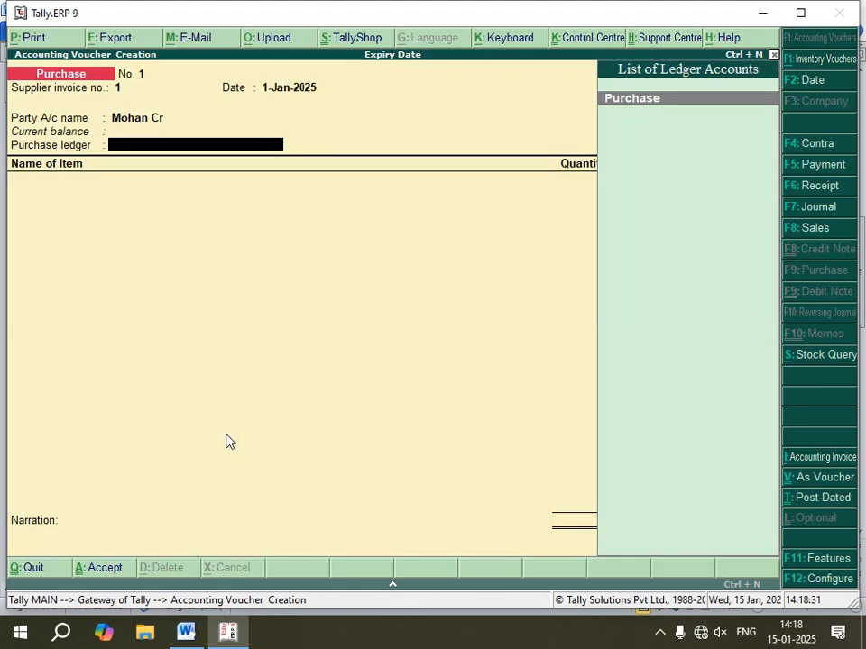
key(Return)
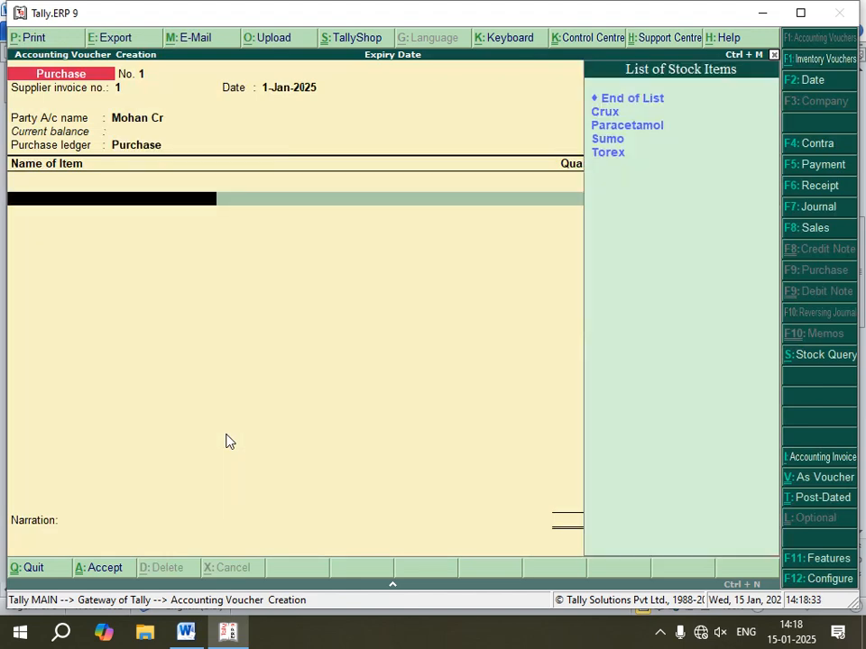
Step: Add the stock item Crux to the purchase voucher, allocated to location Chiyanki under new batch number 1
key(Down)
key(Down)
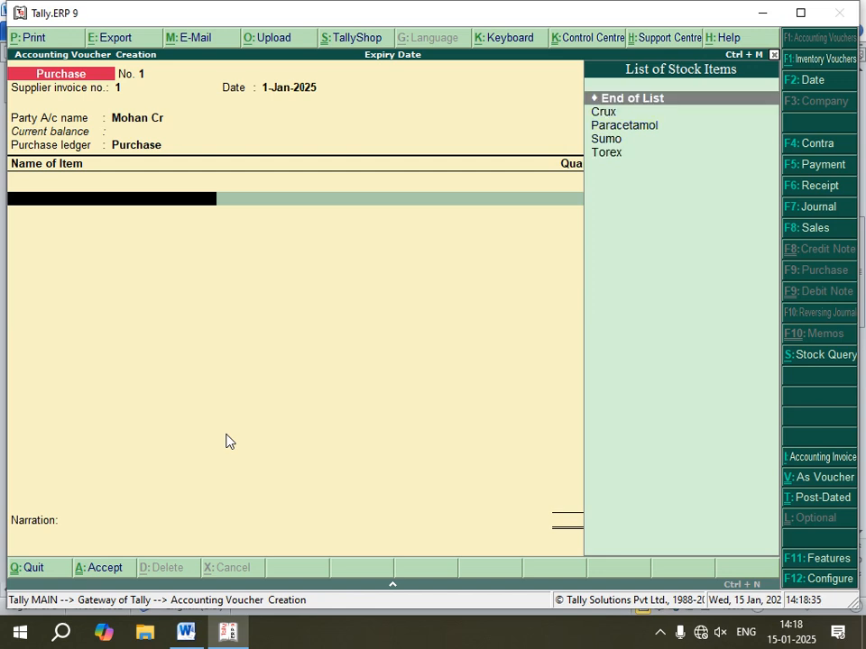
key(Return)
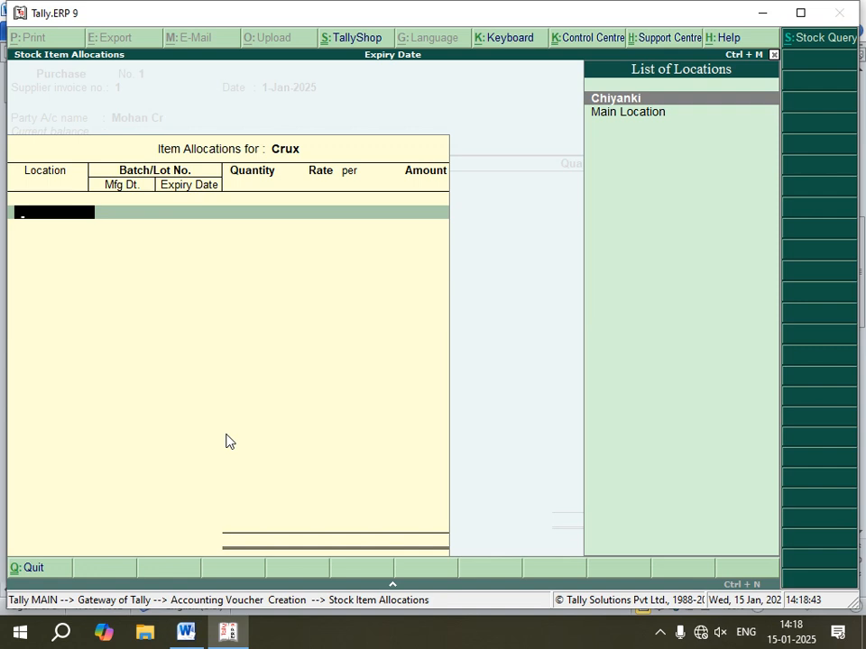
key(Return)
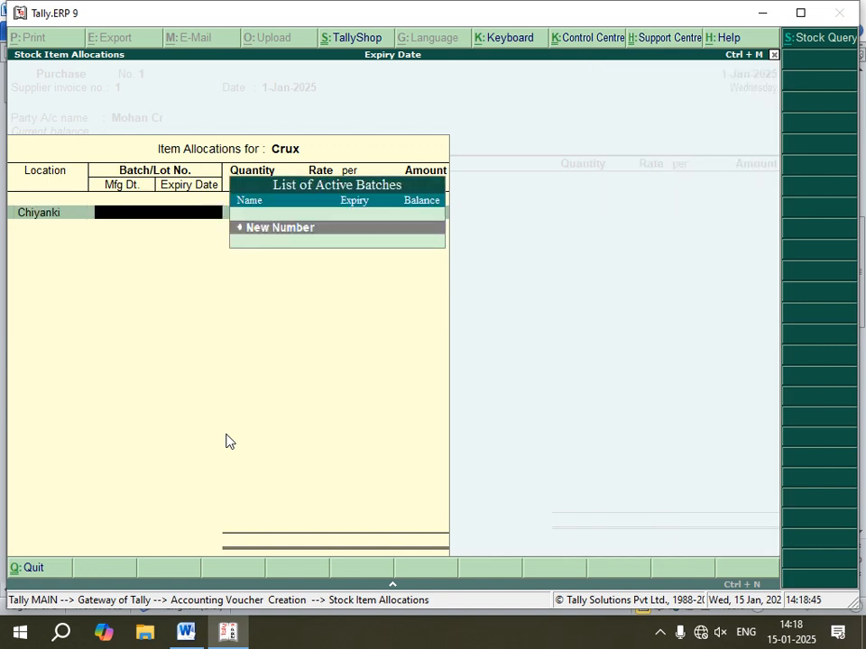
key(Return)
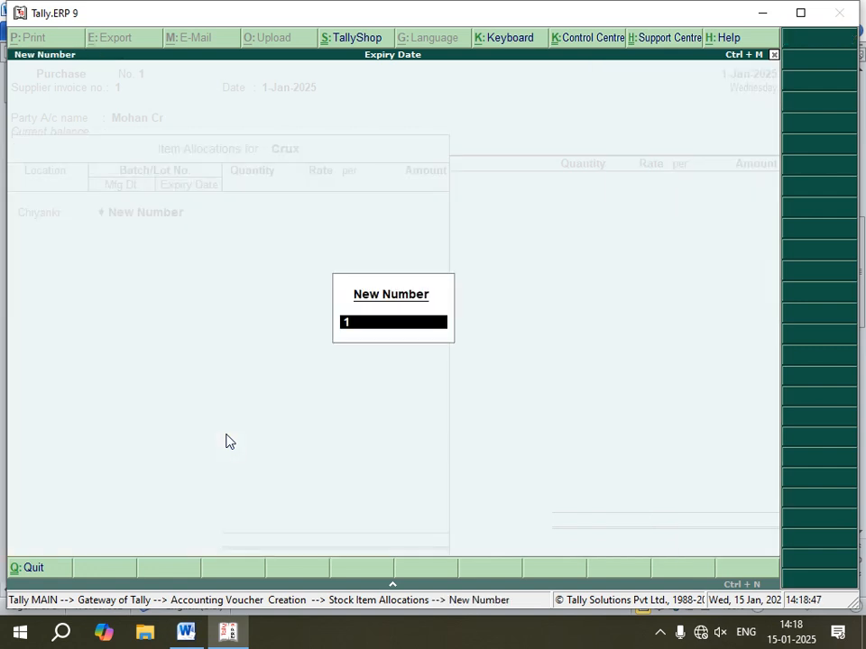
text(1)
key(Return)
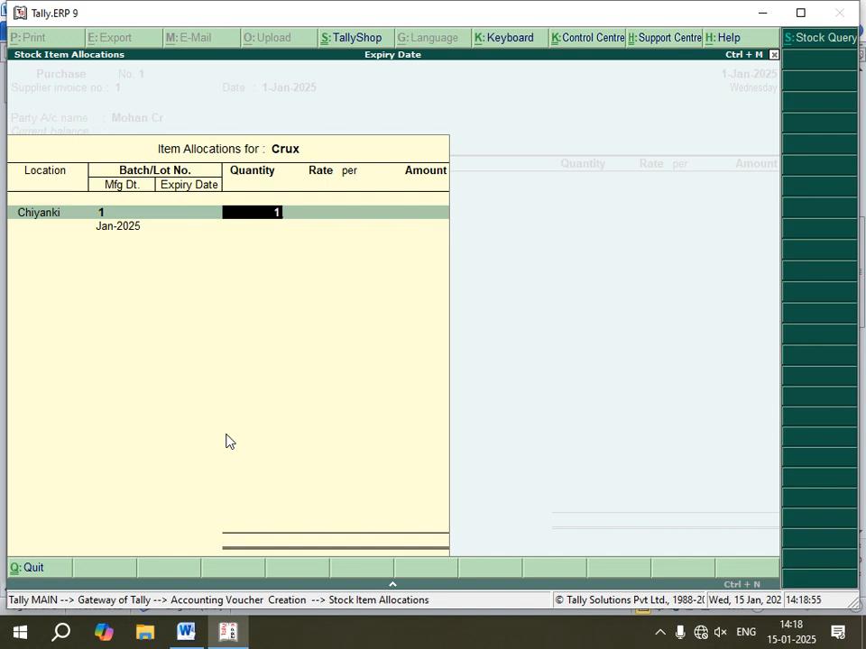
Step: Enter 1,500 ml. as the quantity for Crux's batch 1, accepting the rate of 12.00 per ml
text(500)
key(Return)
key(Return)
key(Return)
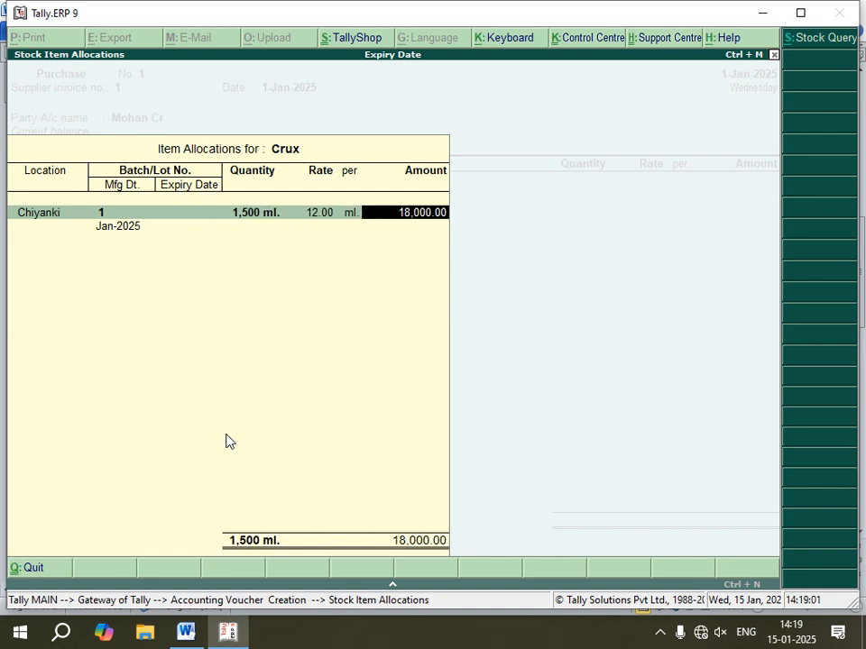
key(Return)
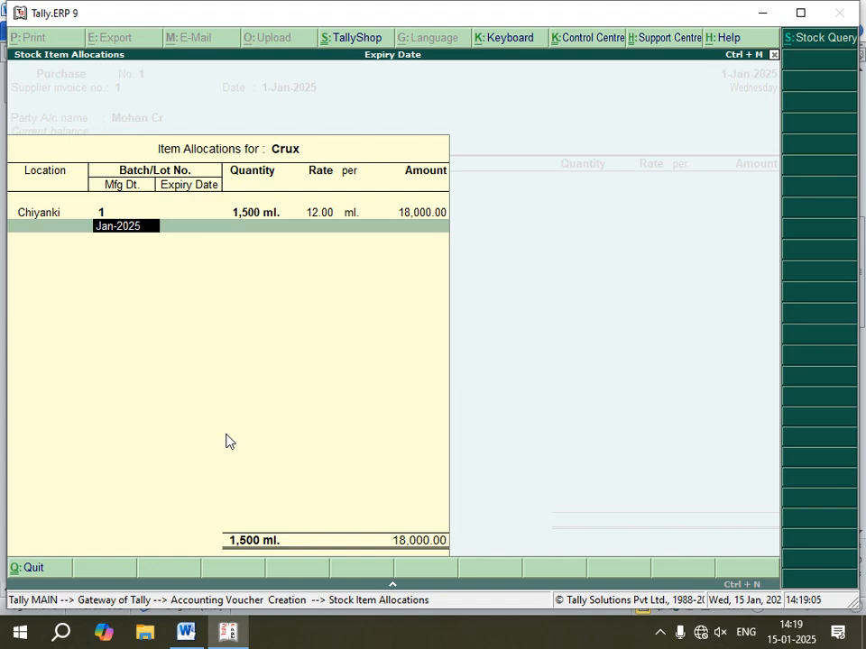
Step: Set the expiry date of Crux's batch 1 to 1-Jun-2027 and finish the item's allocations
key(Return)
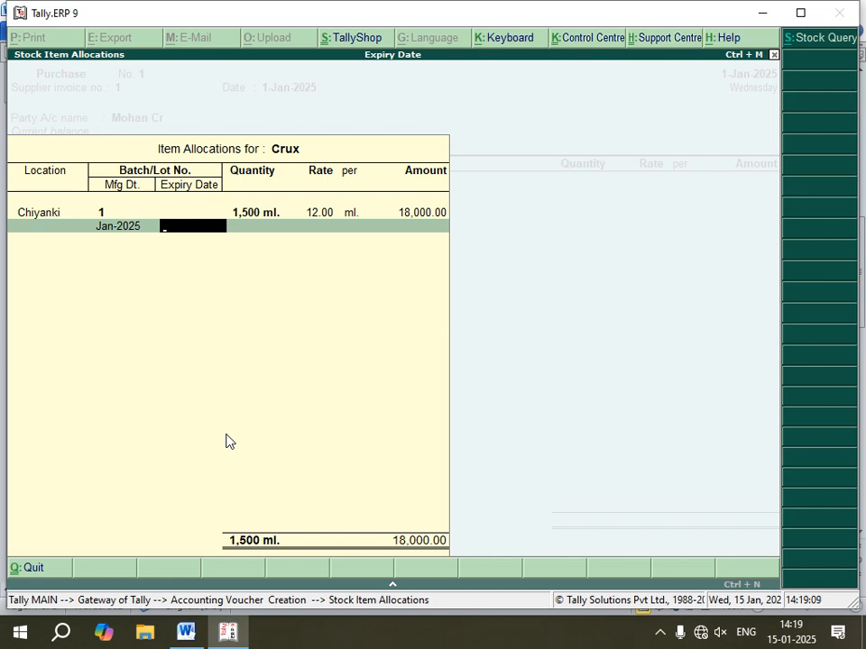
text(1-6-2027)
key(Return)
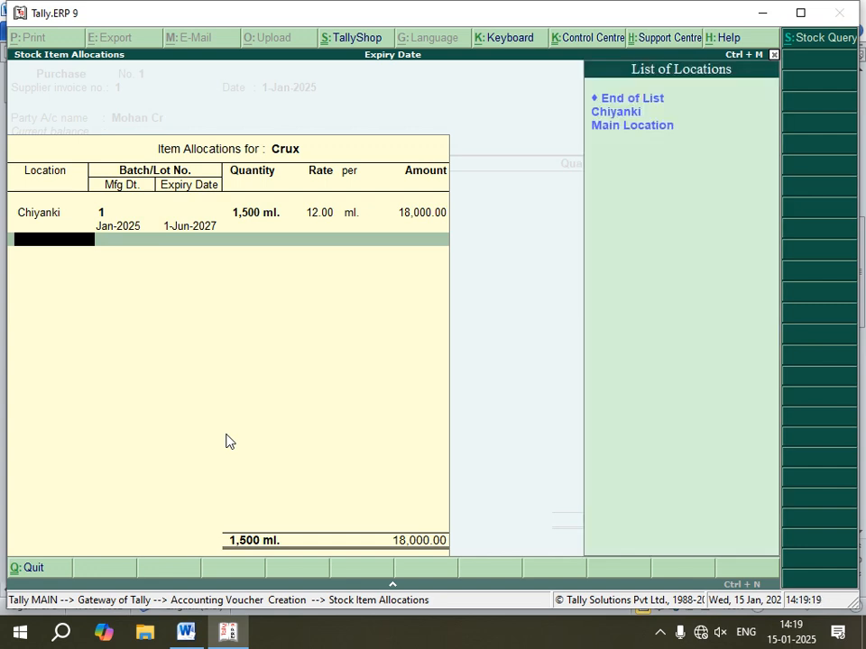
key(Return)
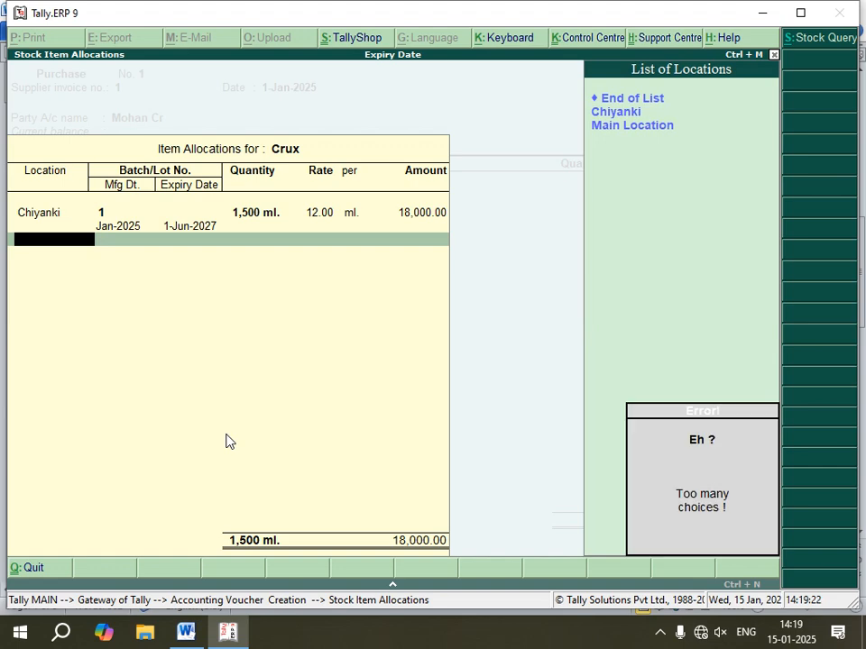
key(Escape)
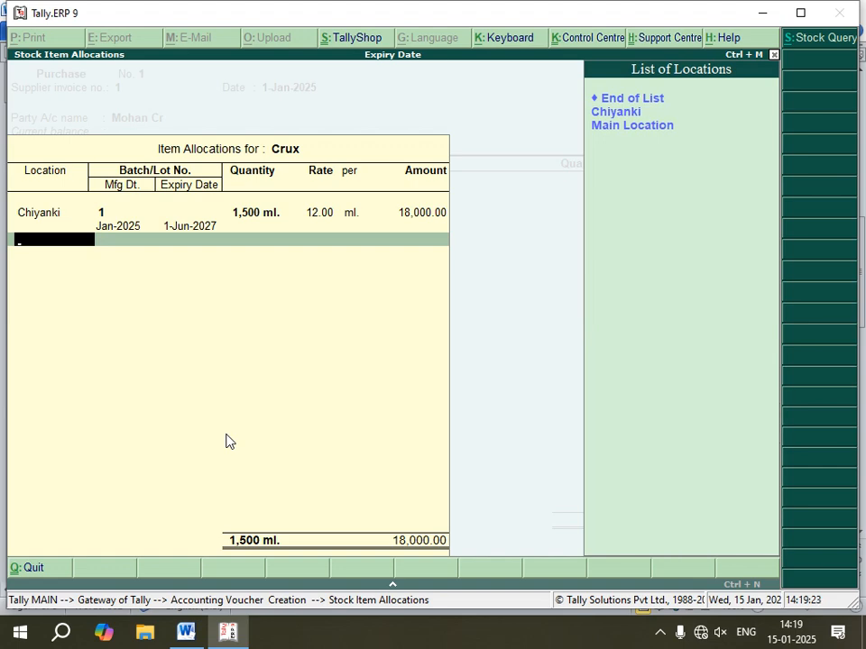
key(Down)
key(Up)
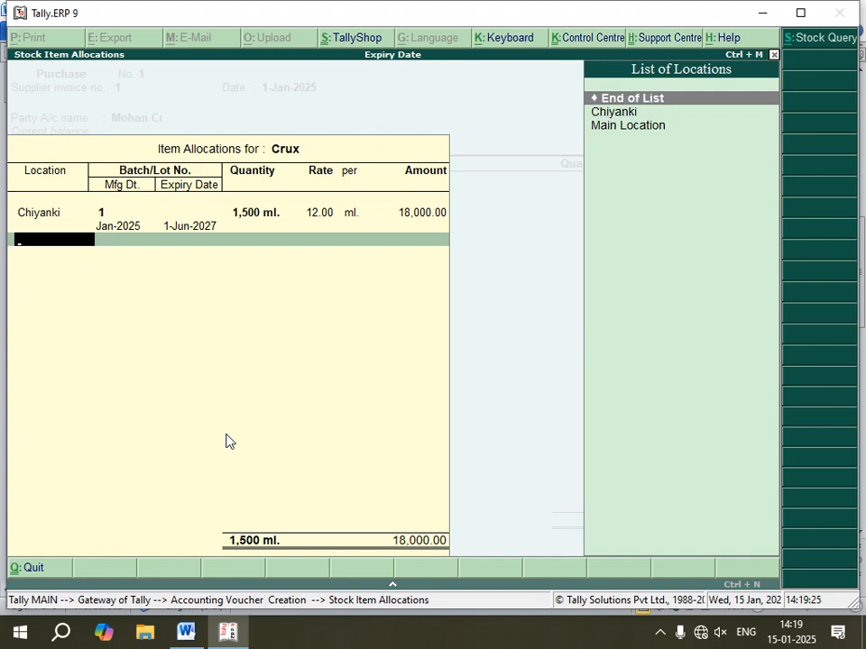
key(Return)
key(Return)
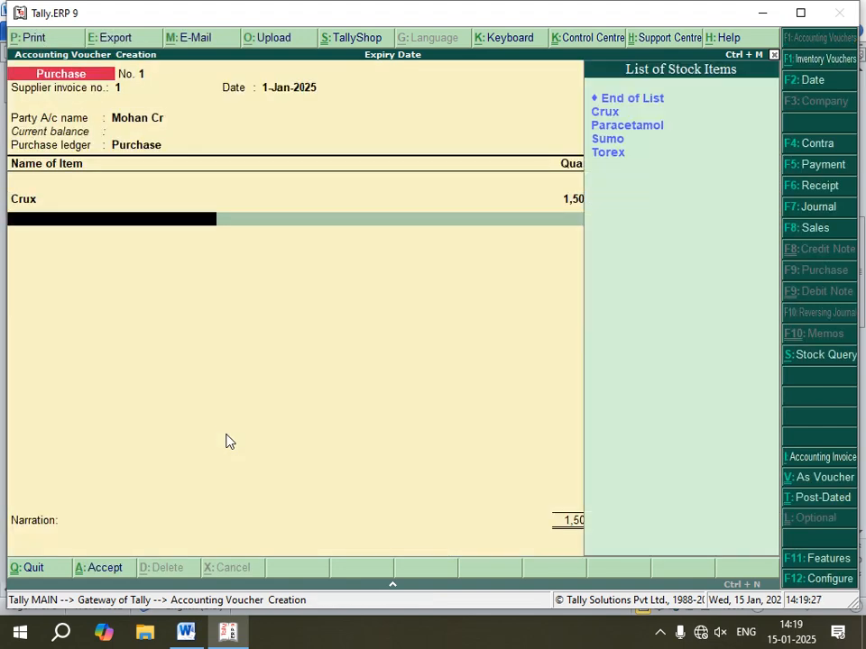
Step: Add the stock item Paracetamol to the voucher, allocated to location Chiyanki under new batch number 2
key(Down)
key(Down)
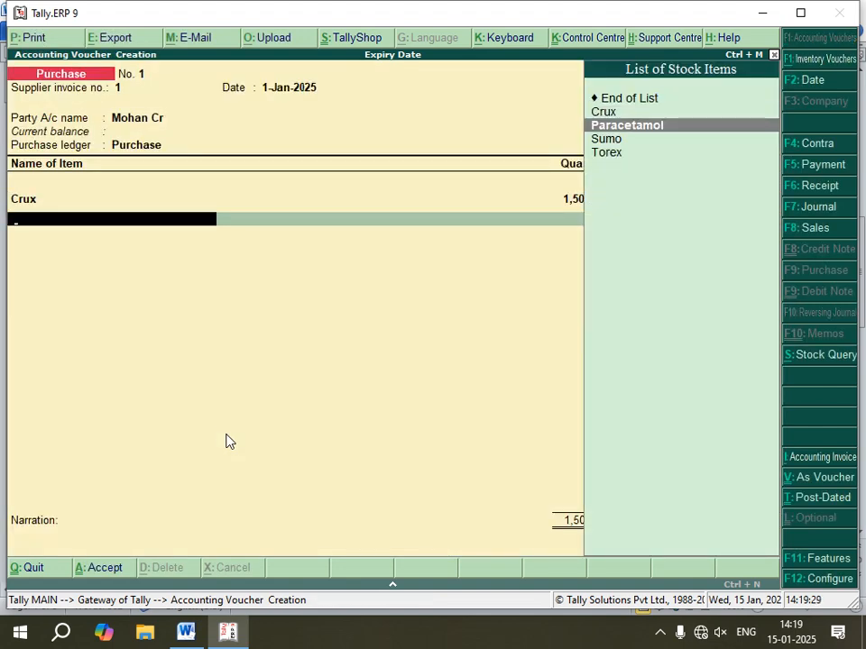
key(Return)
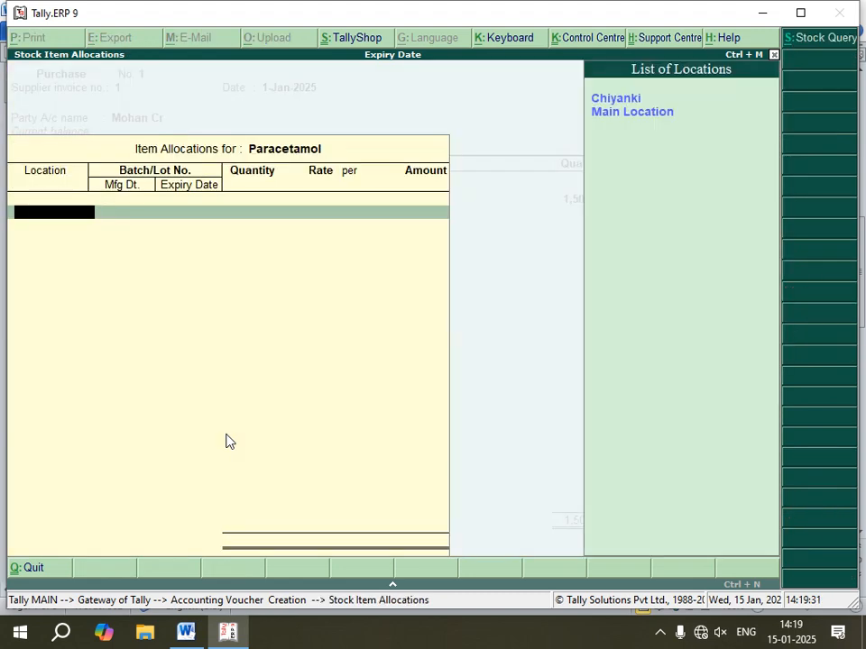
key(Return)
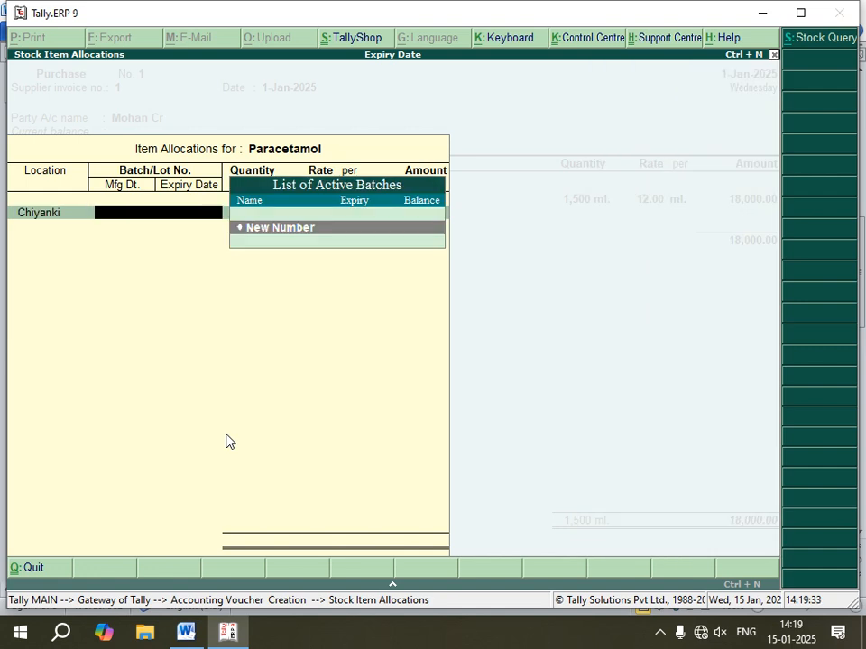
key(Return)
text(2)
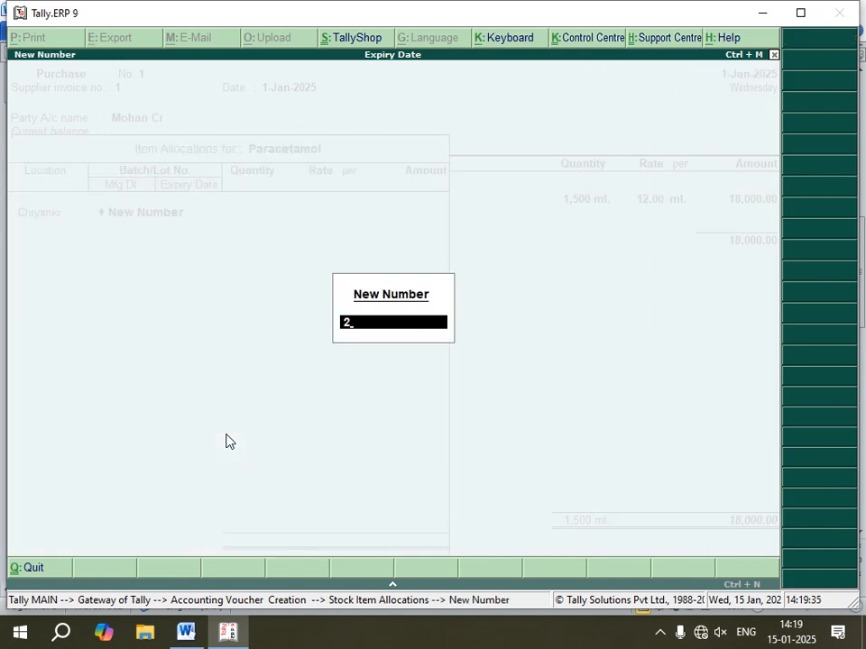
key(Return)
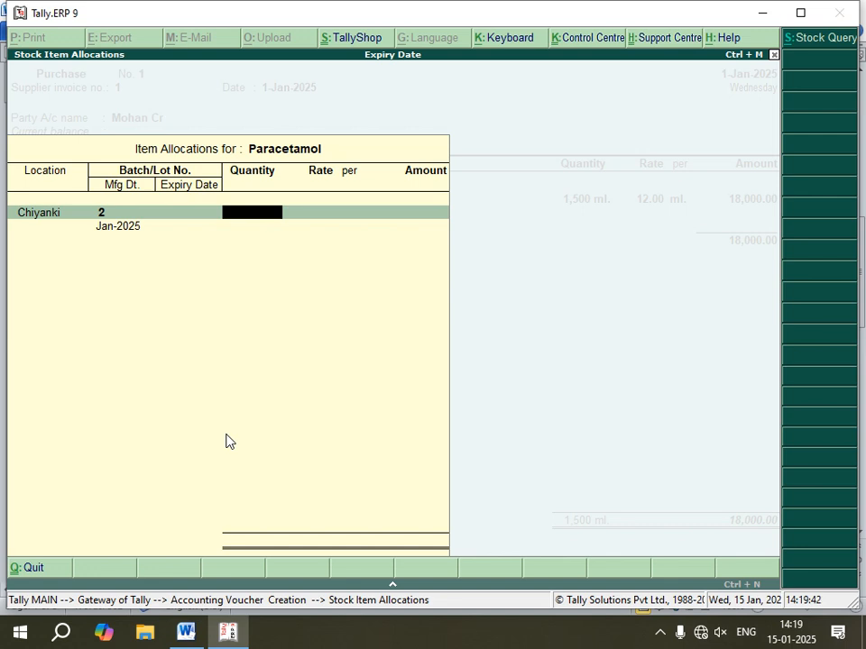
Step: Enter 400 pcs. as the quantity for Paracetamol's batch 2, accepting the rate of 5.00 per pcs
text(400)
key(Return)
key(Return)
key(Return)
key(Return)
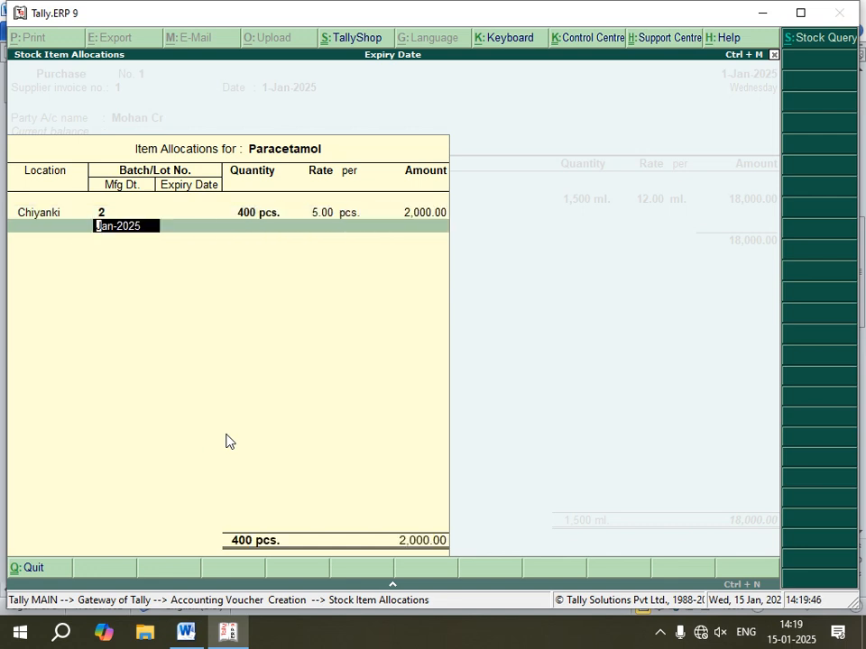
Step: Set the expiry date of Paracetamol's batch 2 to 1-Sep-2027 and finish the item's allocations
key(Return)
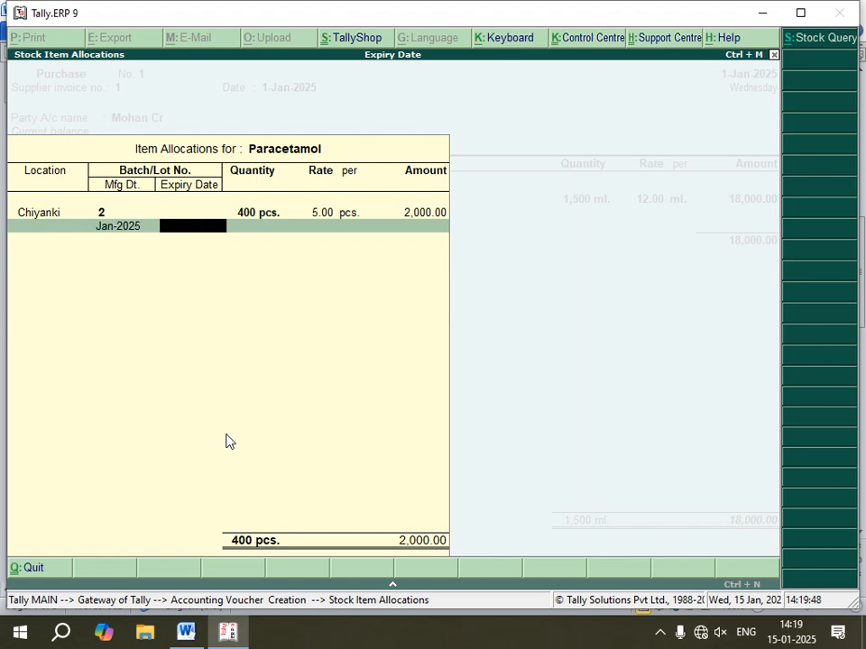
text(1-9-2027)
key(Return)
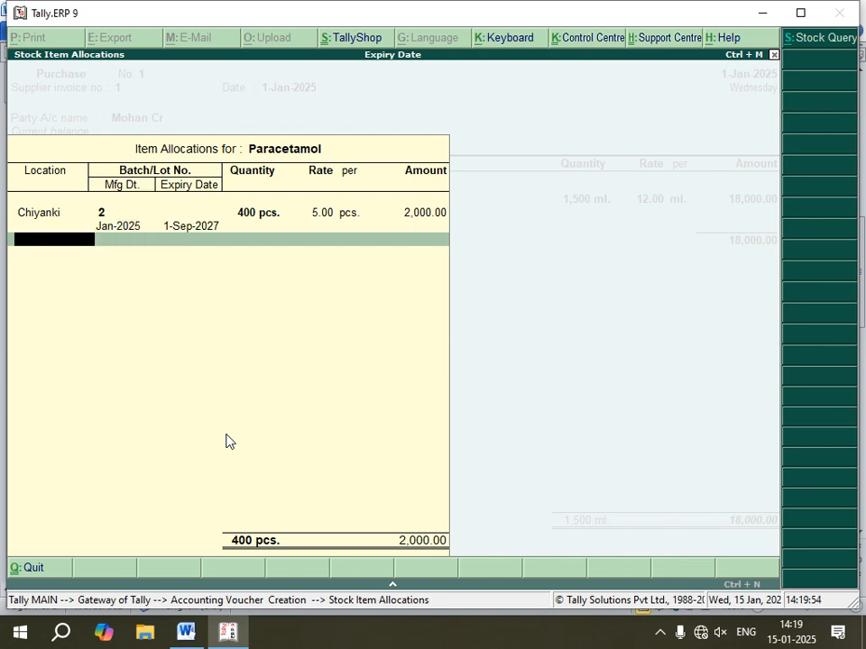
key(Return)
key(Return)
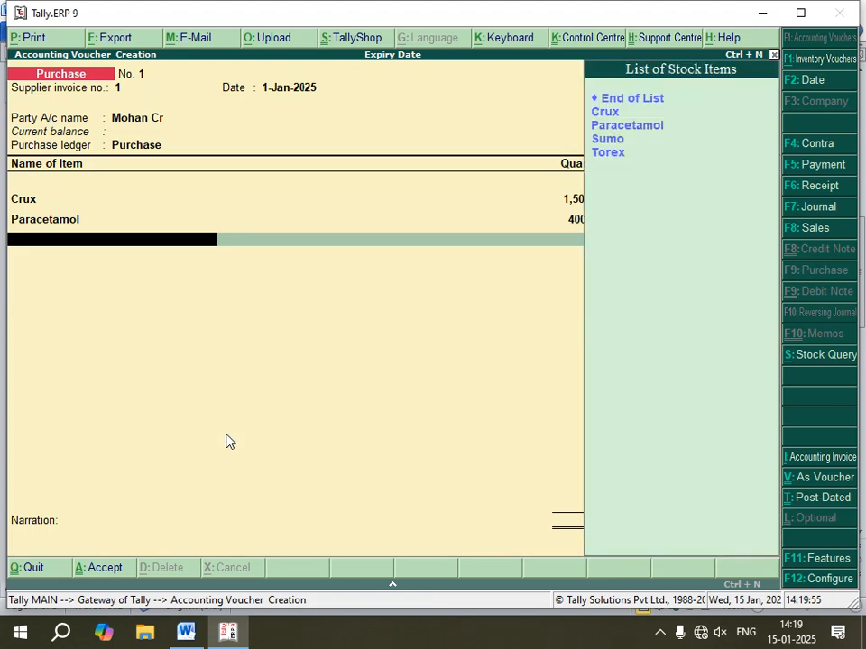
Step: Add the stock item Sumo to the voucher, allocated to location Chiyanki under new batch number 3
key(Down)
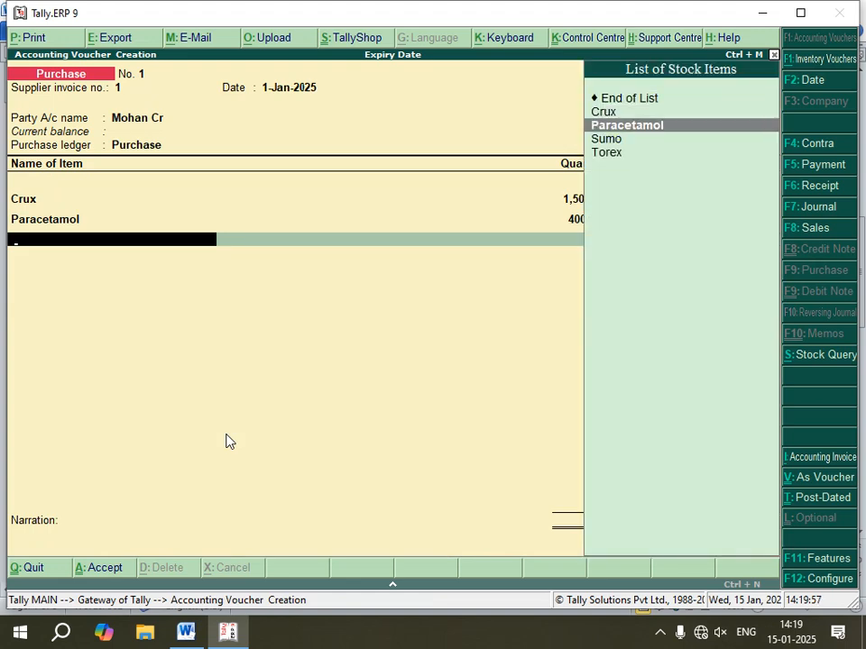
key(Down)
key(Return)
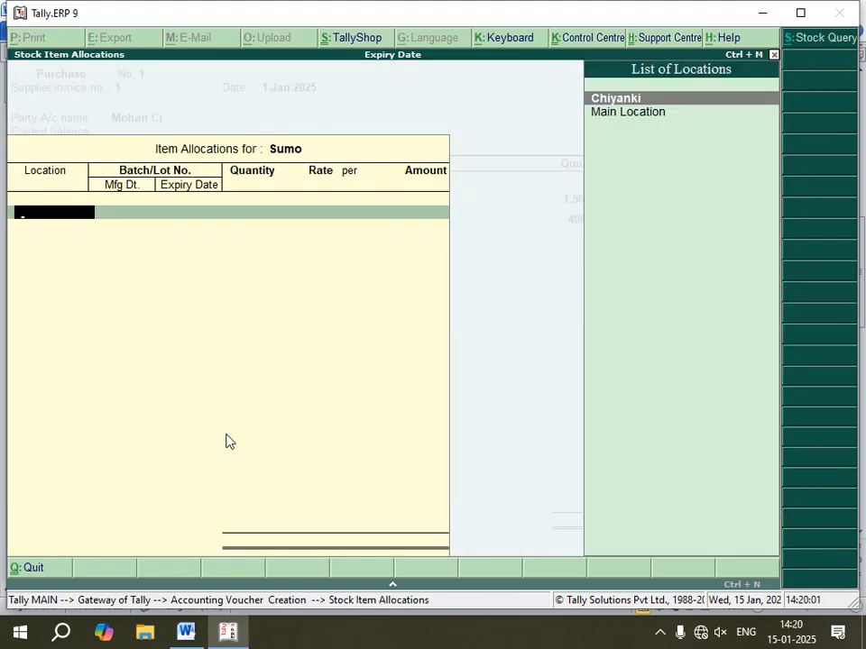
key(Return)
key(Return)
text(3)
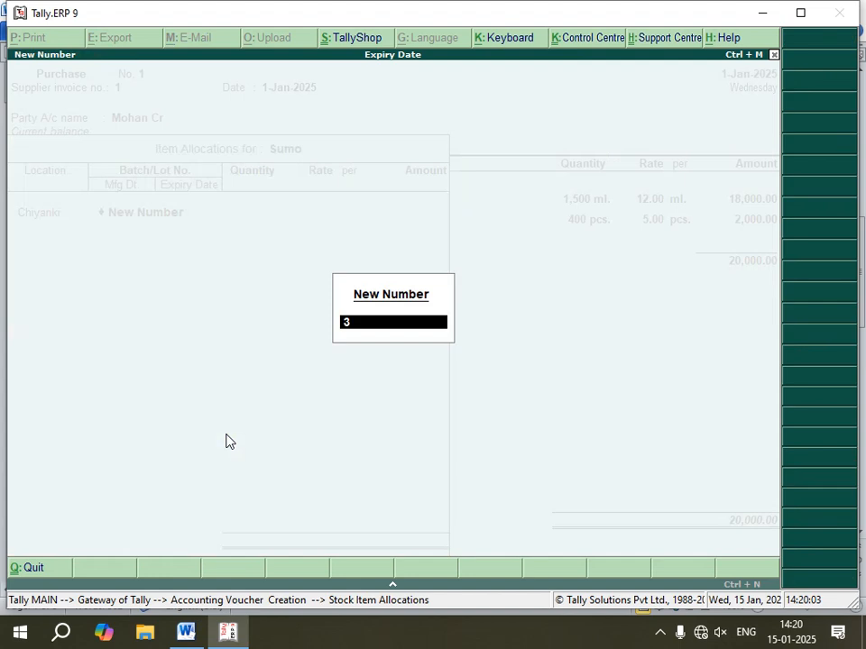
key(Return)
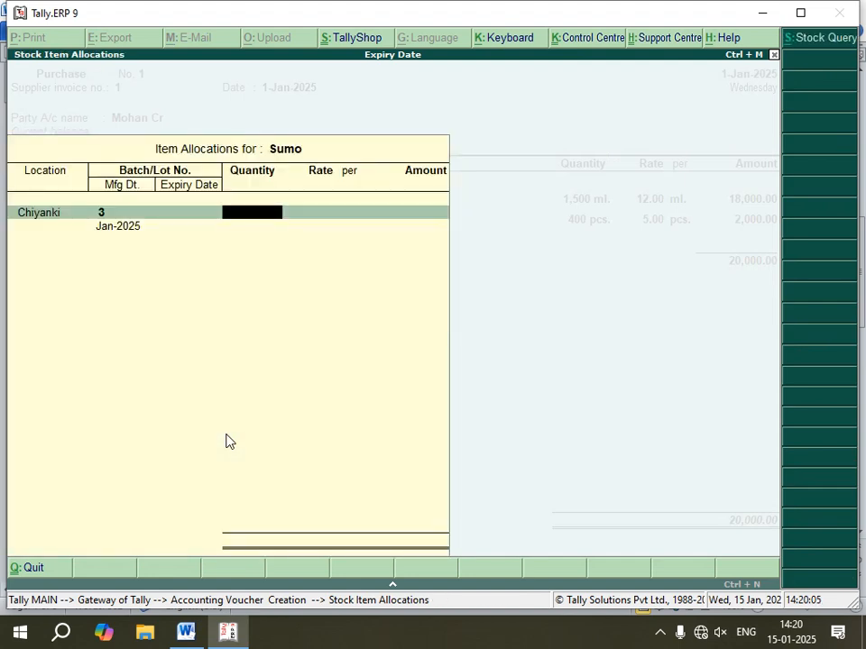
Step: Enter 500 pcs. as the quantity for Sumo's batch 3, accepting the rate of 4.00 per pcs
text(500)
key(Return)
key(Return)
key(Return)
key(Return)
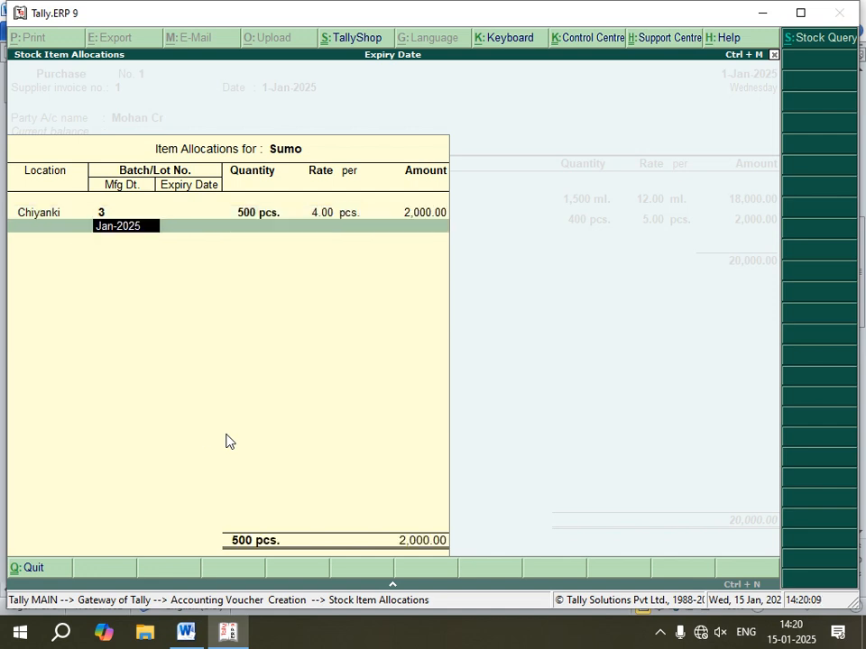
Step: Set the expiry date of Sumo's batch 3 to 1-1-2028 and finish the item's allocations
key(Return)
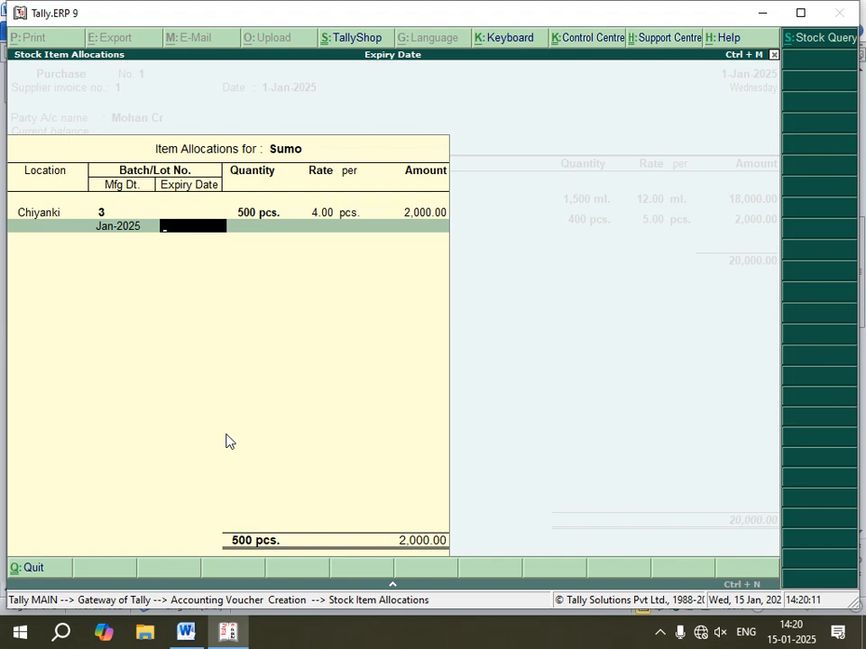
text(1-1-2028)
key(Return)
key(Return)
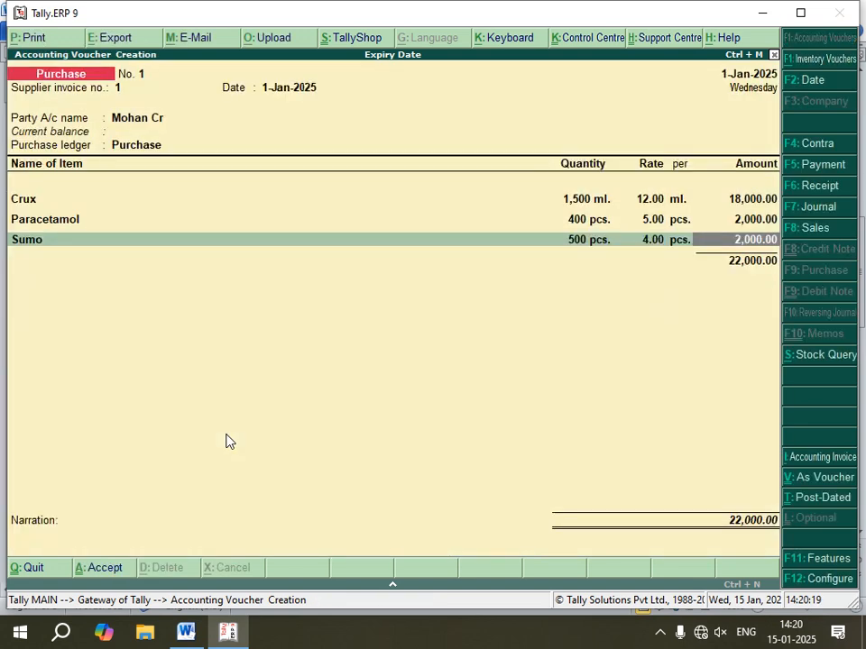
key(Return)
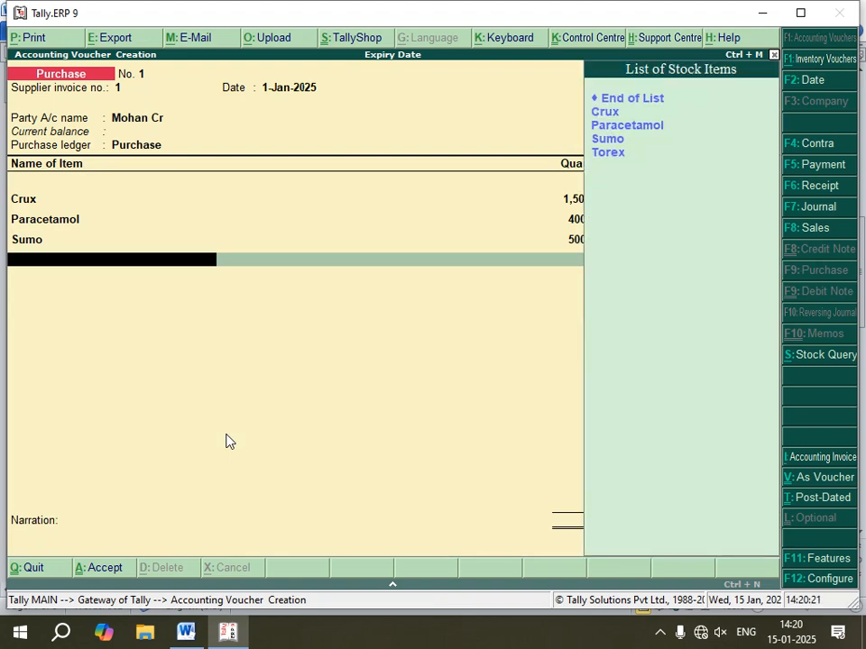
Step: Add the stock item Torex to the voucher, allocated to location Chiyanki under new batch number 4
key(Down)
key(Down)
key(Down)
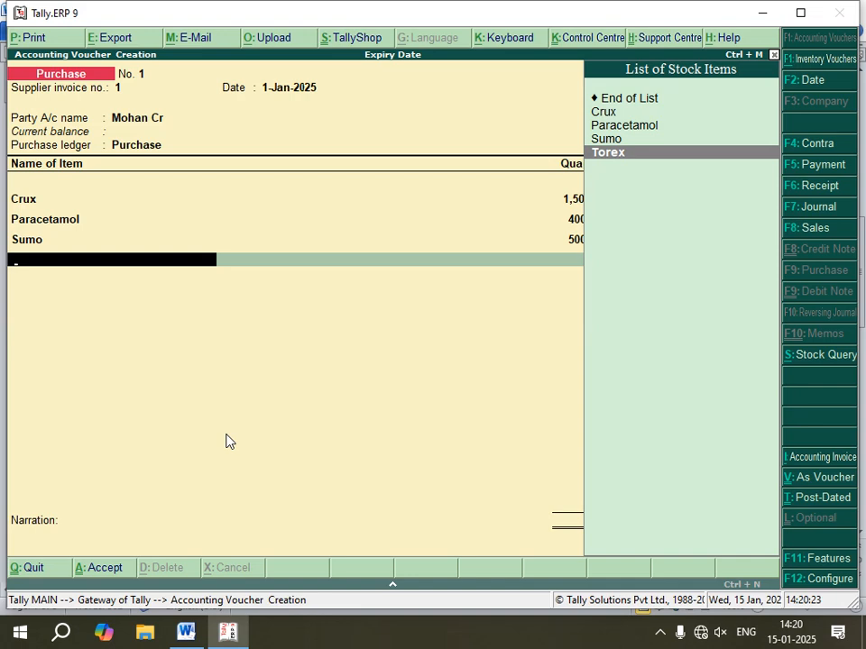
key(Return)
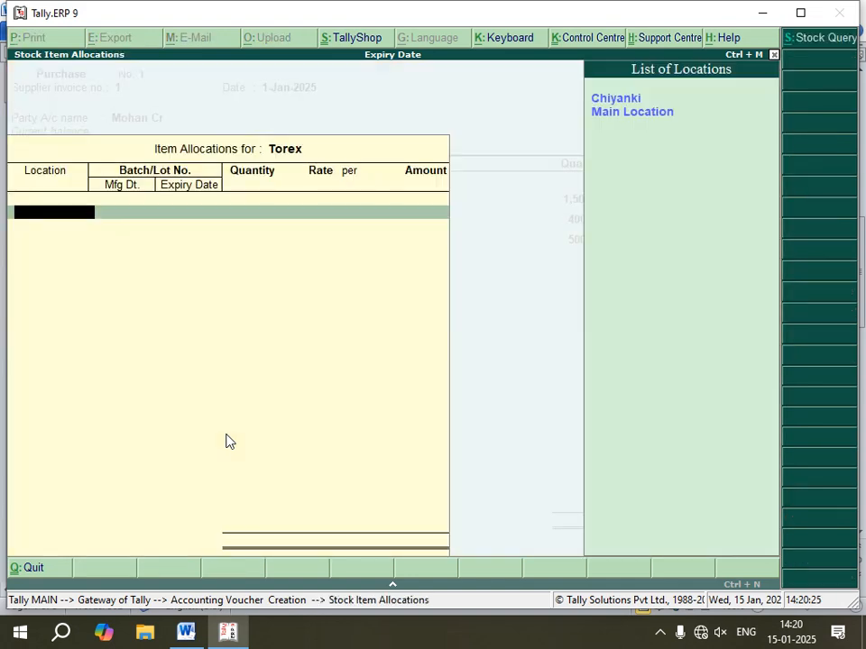
key(Return)
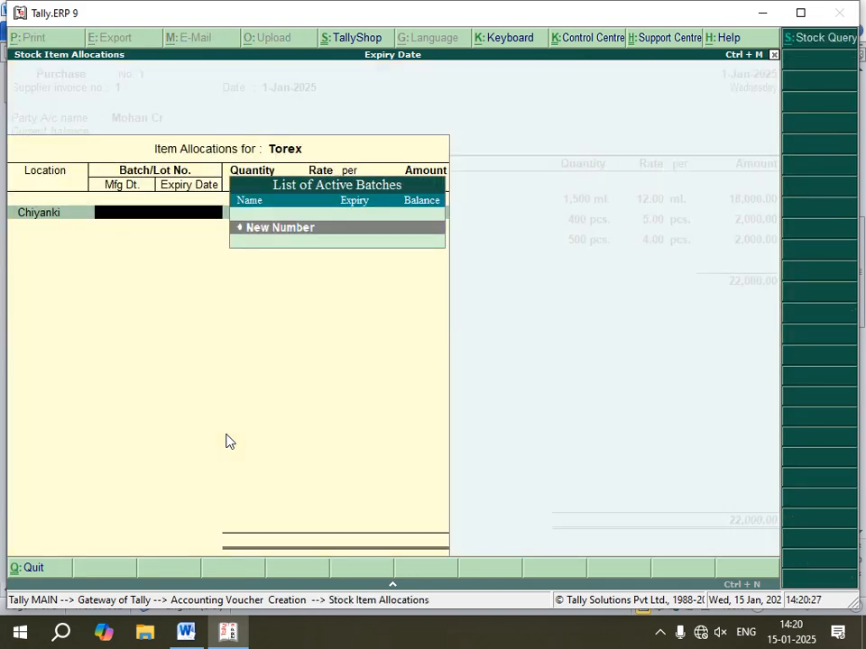
key(Return)
text(4)
key(Return)
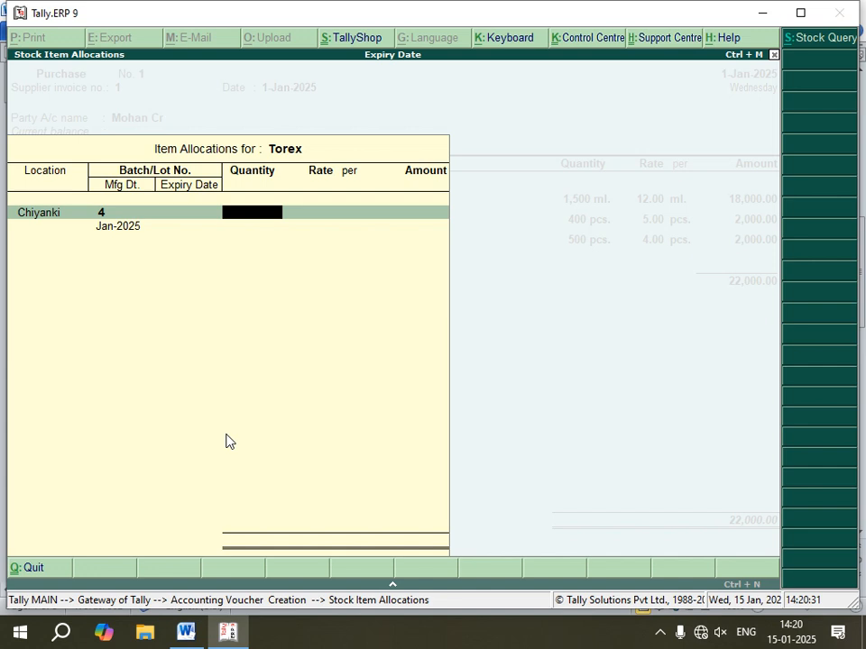
Step: Enter 2,000 ml. as the quantity for Torex's batch 4, accepting the rate of 15.00 per ml
text(300)
key(BackSpace)
key(BackSpace)
key(BackSpace)
text(2,000)
key(Return)
key(Return)
key(Return)
key(Return)
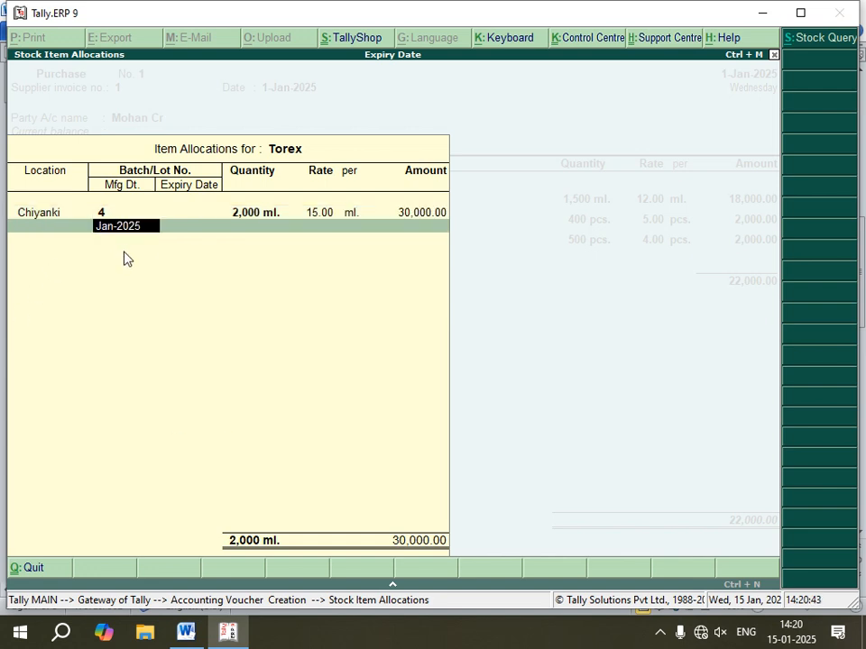
Step: Set the expiry date of Torex's batch 4 to 1-6-2026 and finish the item's allocations
key(Return)
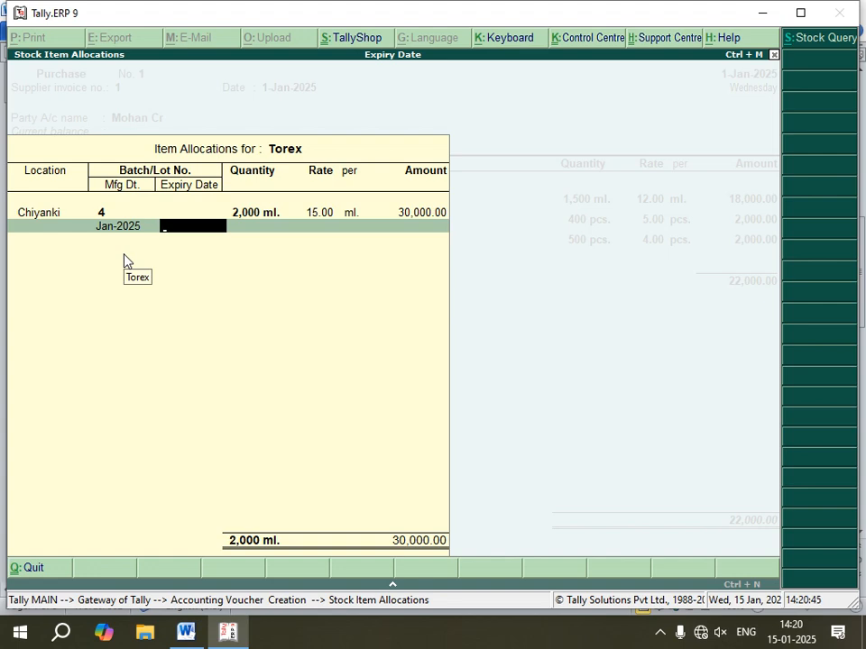
text(1-6-2026)
key(Return)
key(Return)
key(Return)
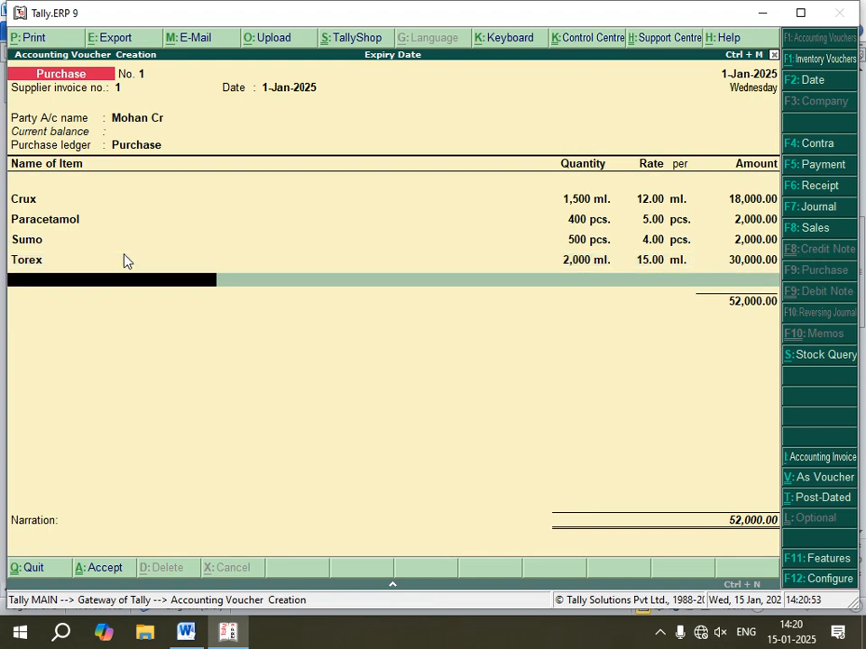
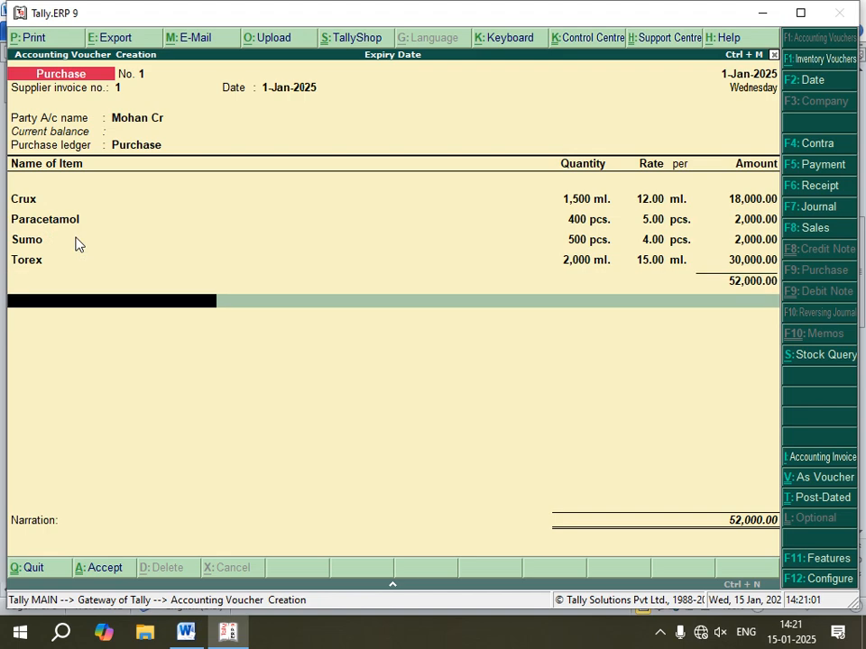
Step: End the item list of the purchase voucher without a narration and save the voucher
key(Return)
key(Return)
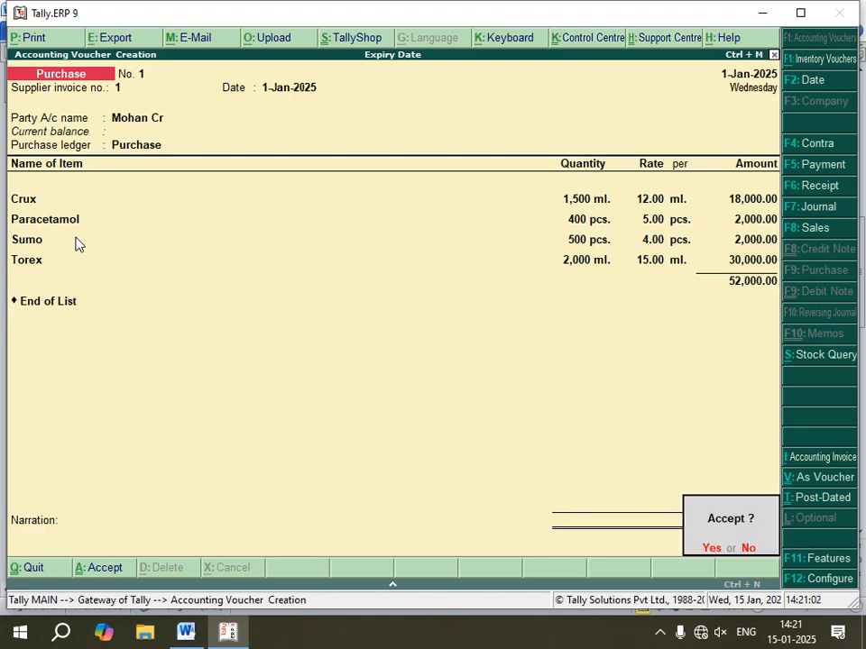
key(Return)
Step: Check the sale voucher instructions in the Word notes and return to Tally.ERP 9
key(alt+F7)
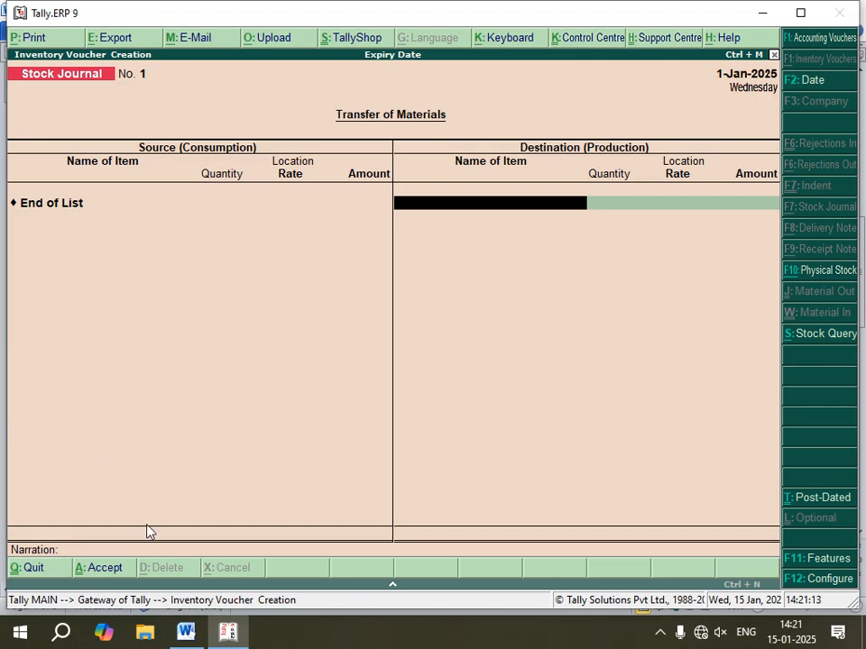
click(185, 631)
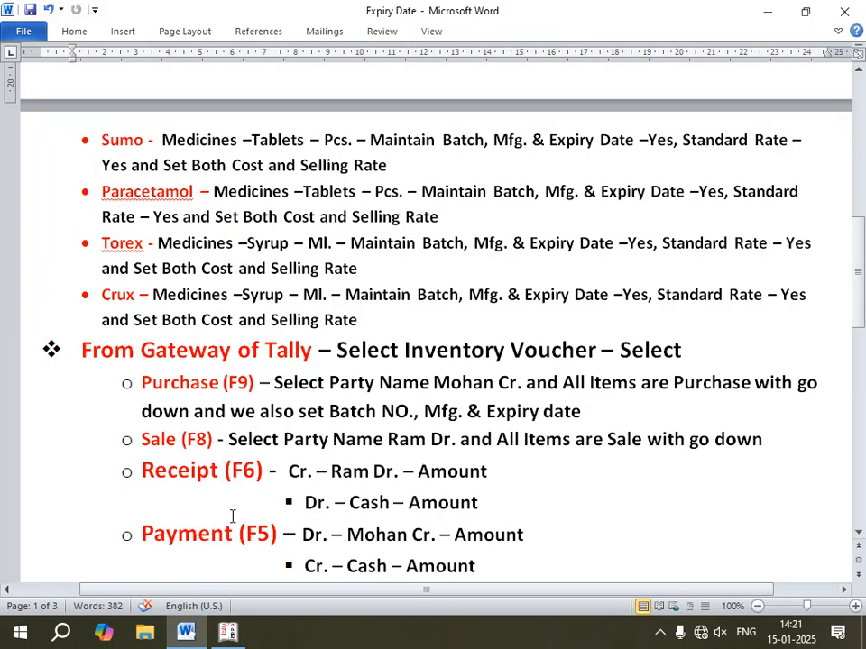
click(229, 632)
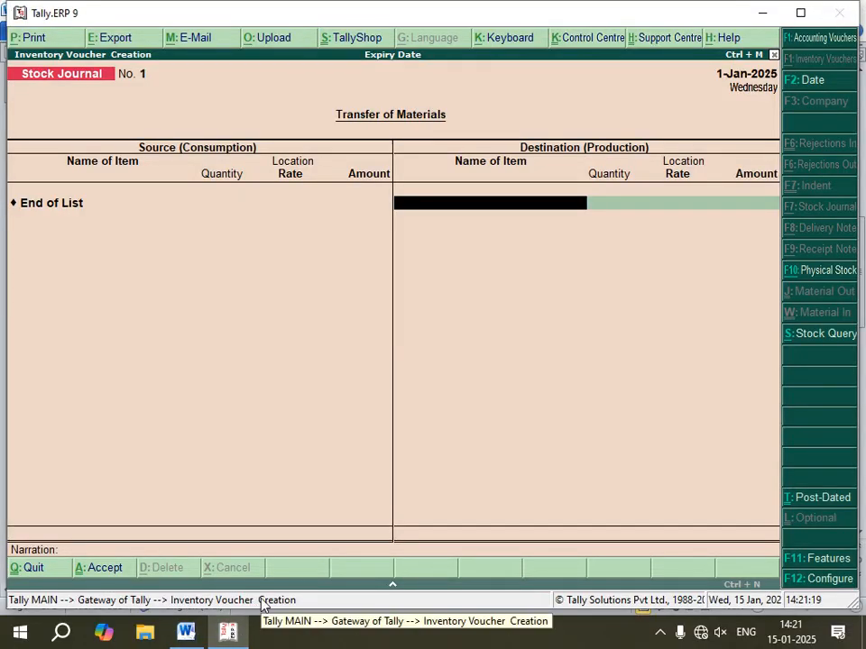
Step: Start a sales voucher with reference number 1 and choose the debtor customer's ledger as the party account
key(F8)
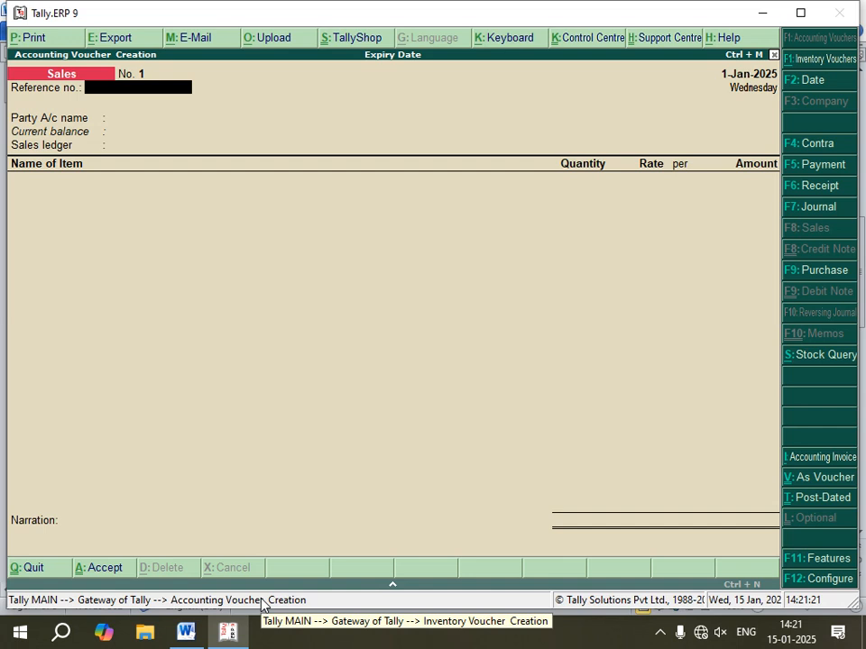
text(1)
key(Return)
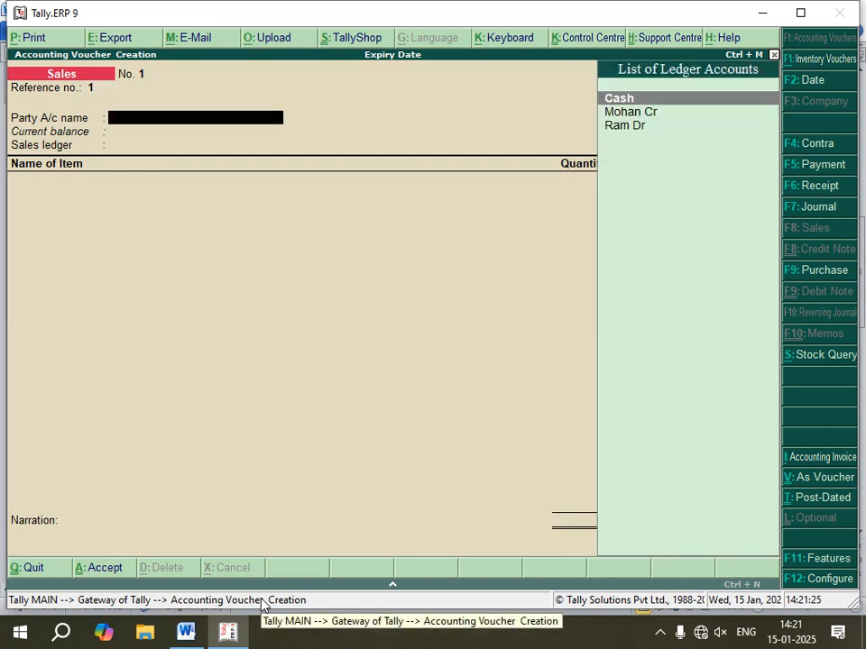
key(Down)
key(Down)
key(Return)
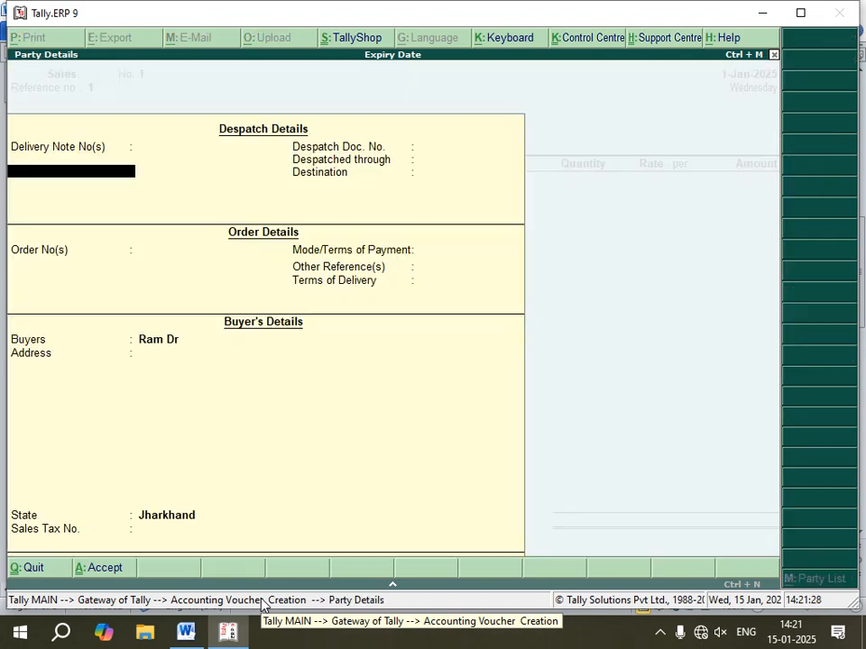
Step: Leave the despatch, order and buyer details at their defaults and select Sale as the sales ledger
key(Return)
key(Return)
key(Return)
key(Return)
key(Return)
key(Return)
key(Return)
key(Return)
key(Return)
key(Return)
key(Return)
key(Return)
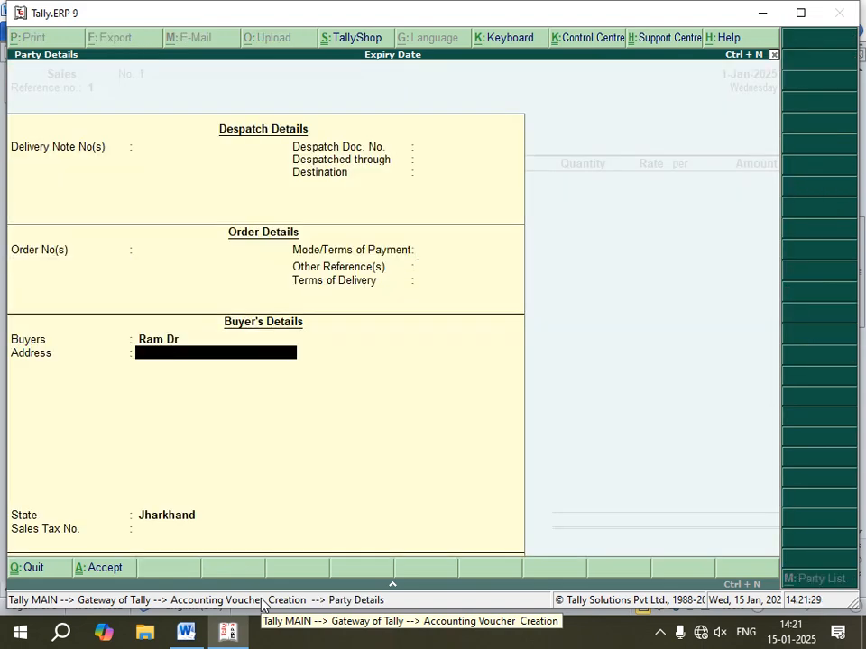
key(Return)
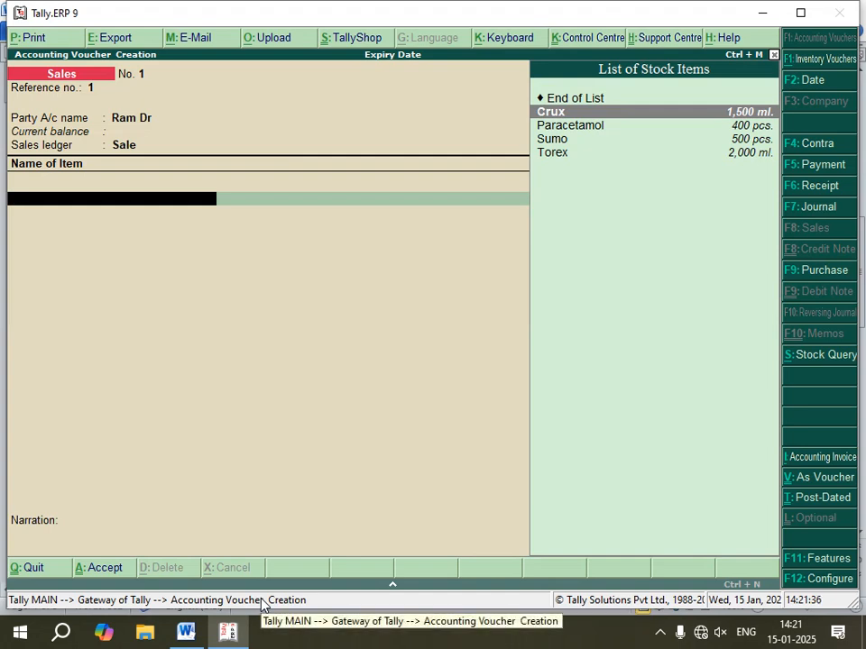
Step: Add the stock item Crux to the sales voucher, taken from batch 1 at location Chiyanki
key(Return)
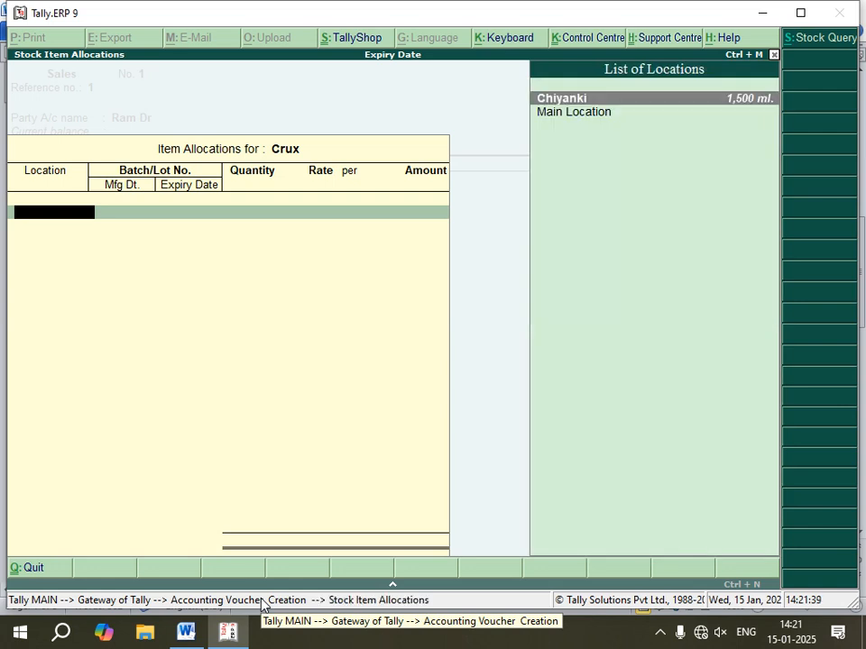
key(Return)
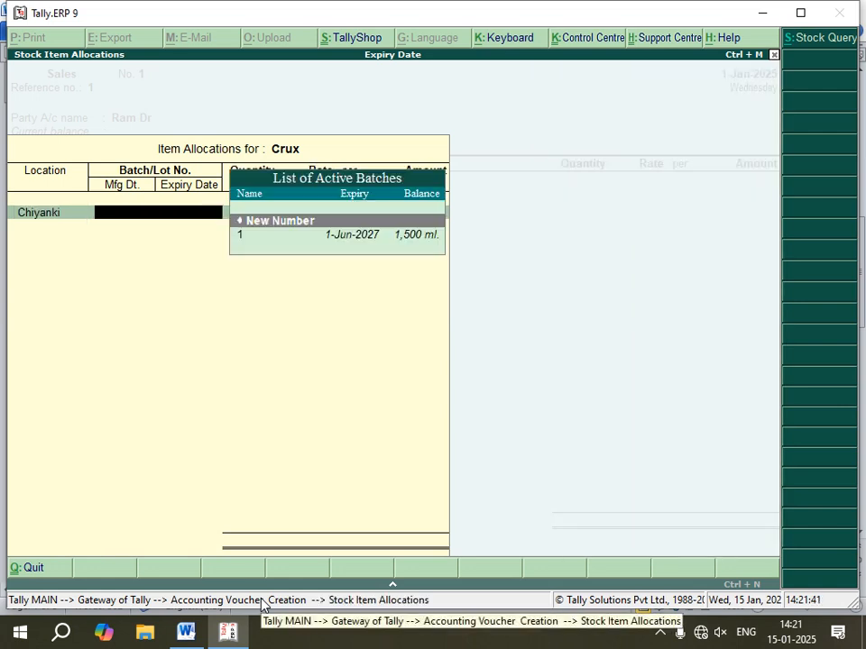
key(Down)
key(Return)
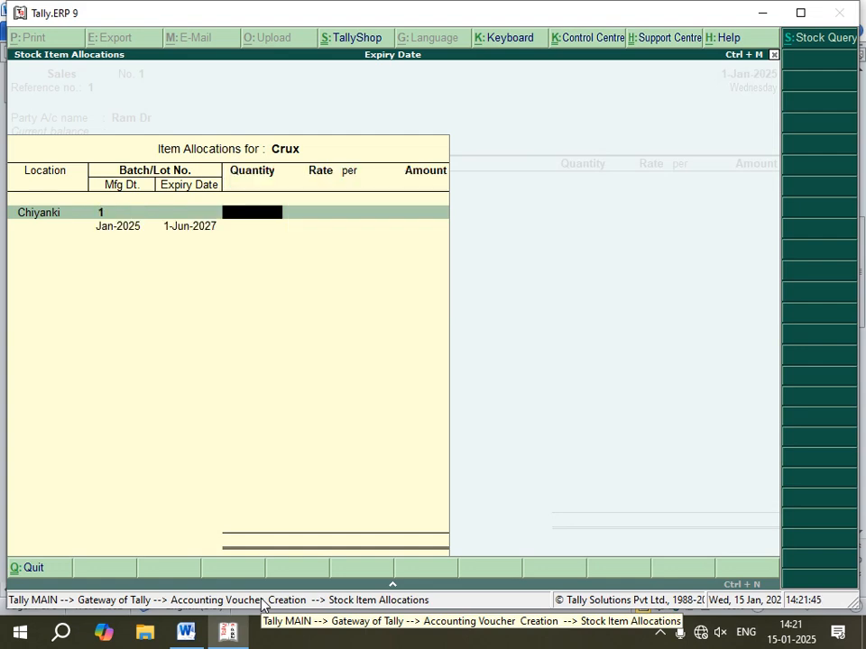
Step: Enter 1,300 ml. as Crux's sale quantity at the default rate of 20.00 per ml. and finish the item's allocations
text(1,3000)
key(Return)
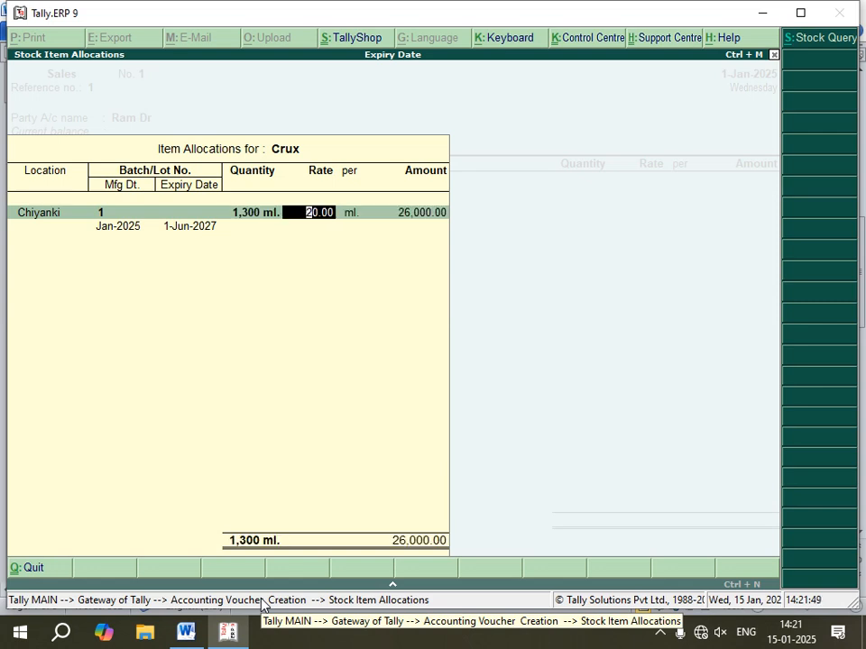
key(Return)
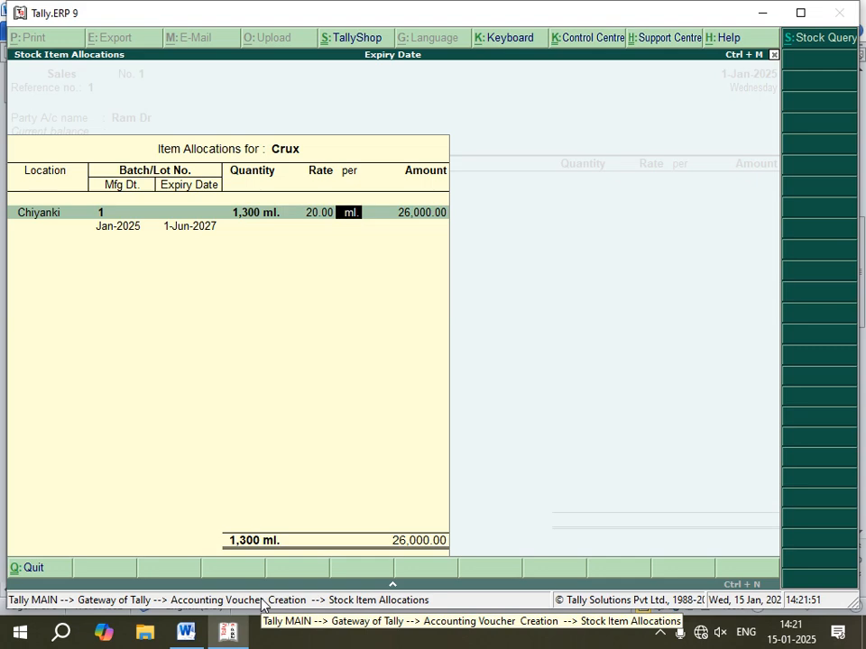
key(Return)
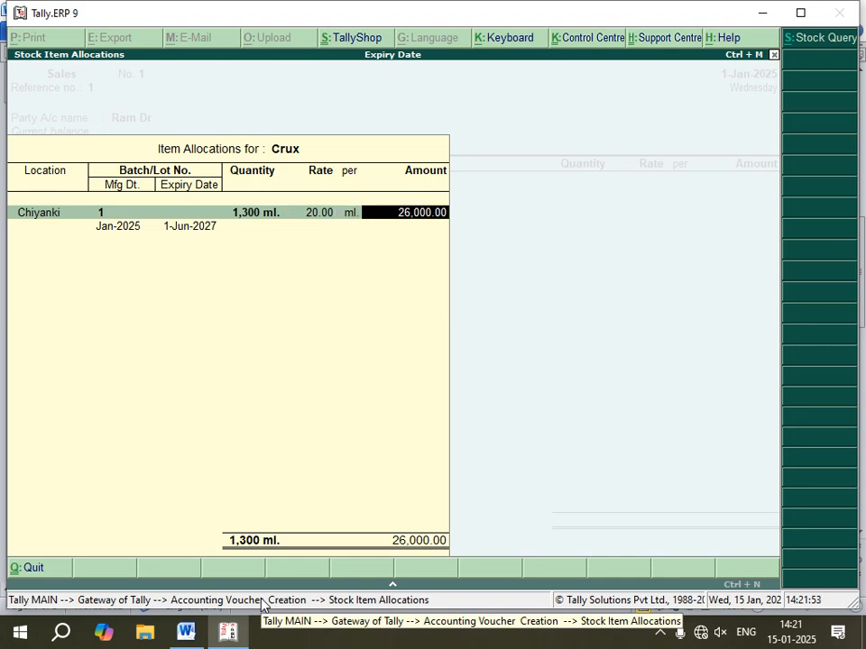
key(Return)
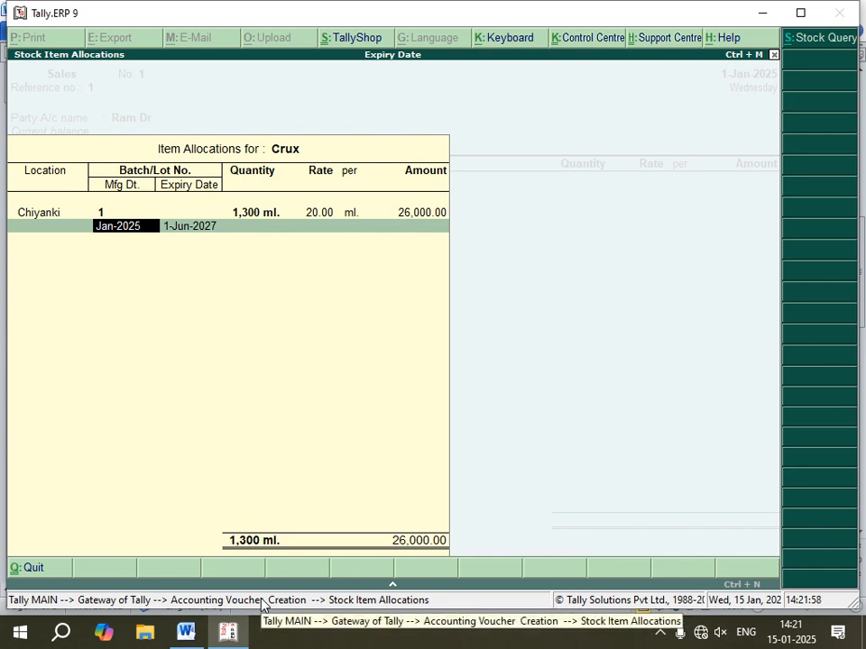
key(Return)
key(Return)
key(Return)
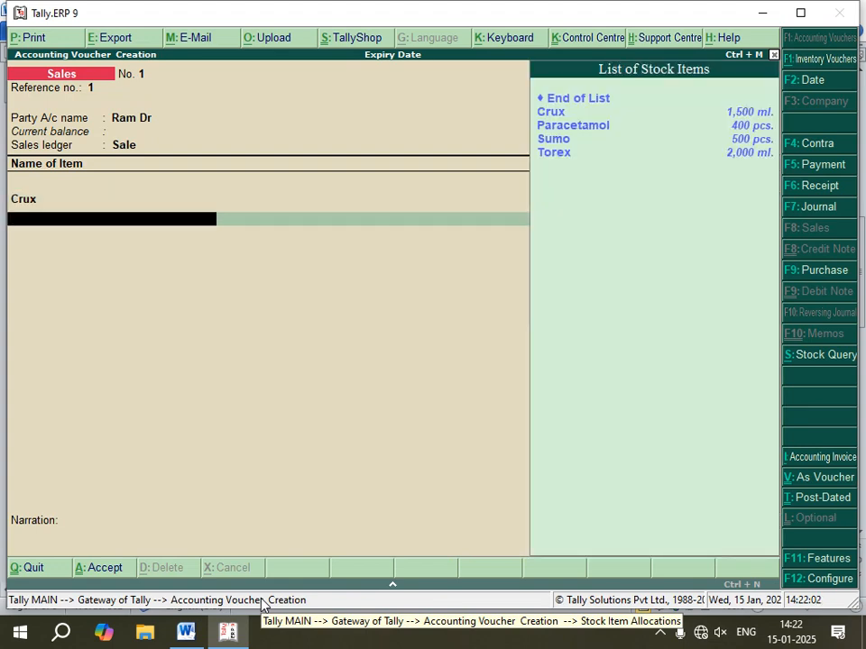
Step: Add the stock item Paracetamol to the sales voucher, taken from batch 2 at location Chiyanki
key(Down)
key(Down)
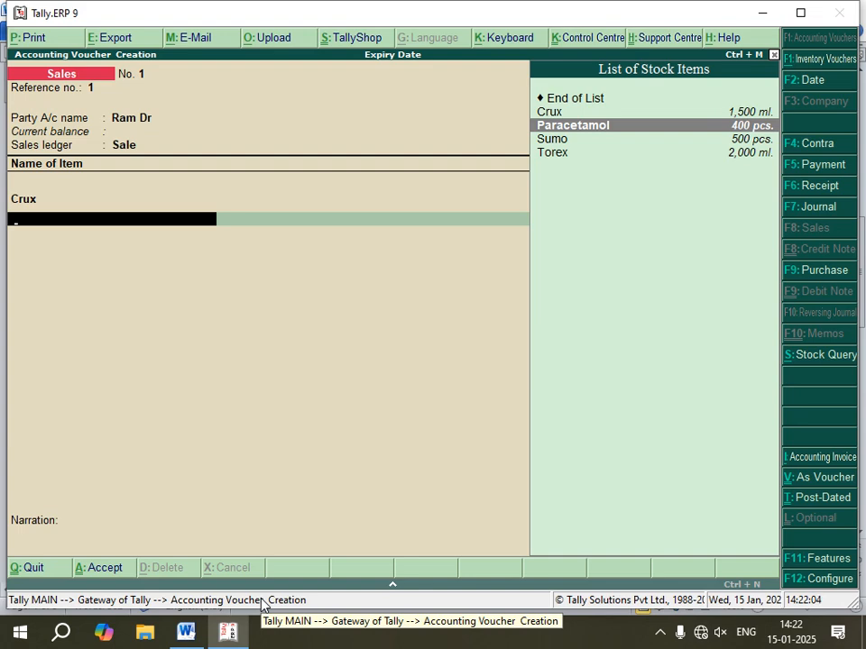
key(Return)
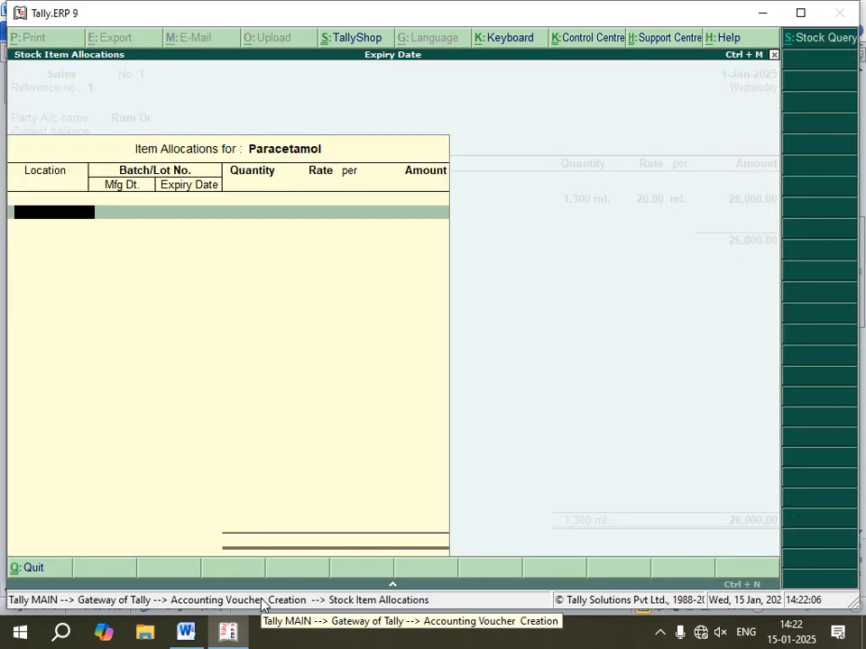
key(Down)
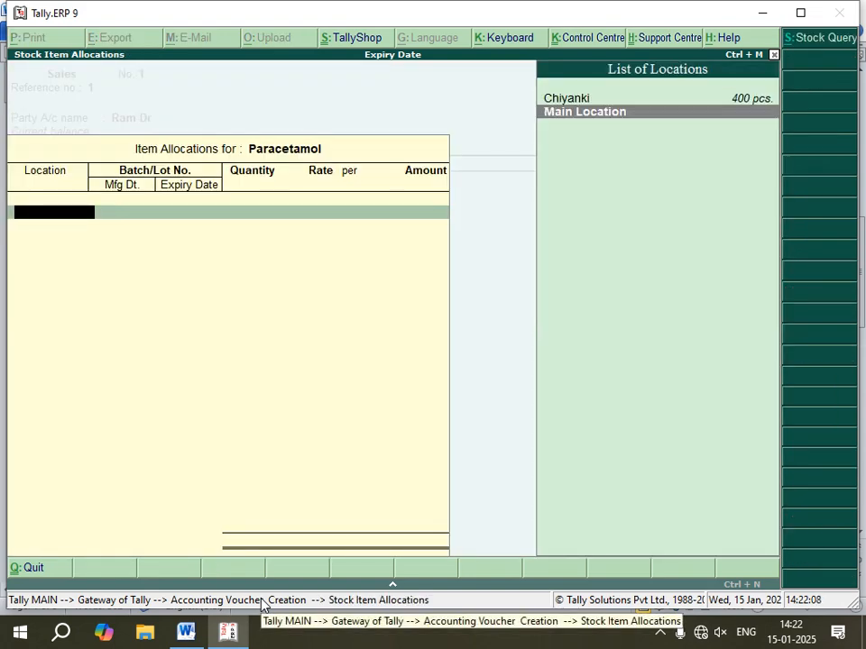
key(Up)
key(Return)
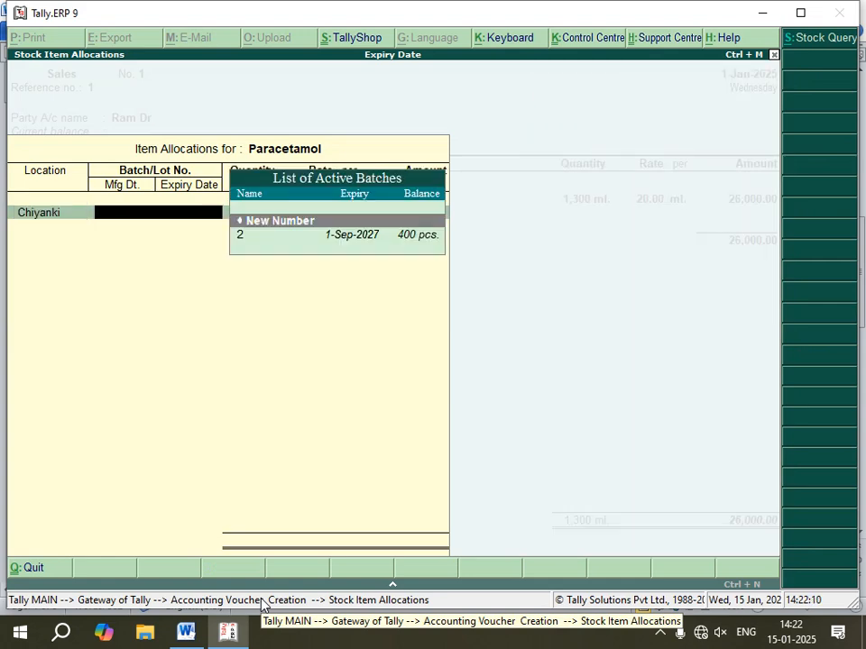
key(Return)
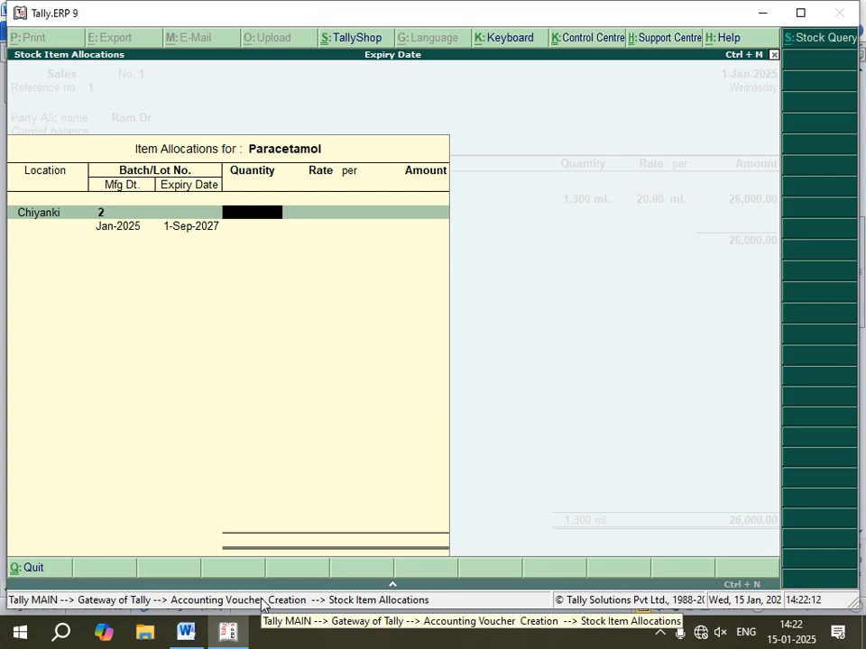
key(BackSpace)
key(BackSpace)
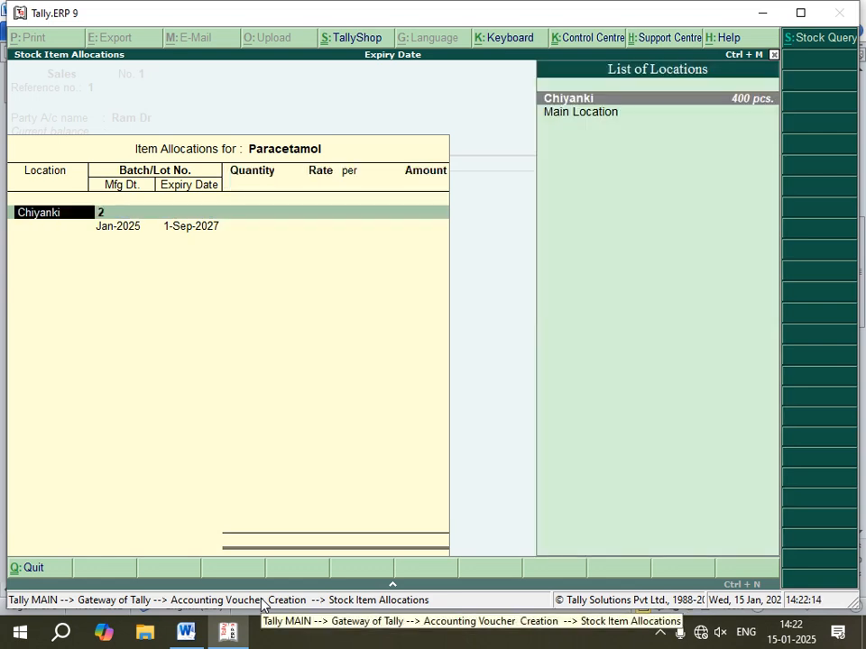
key(Return)
key(Return)
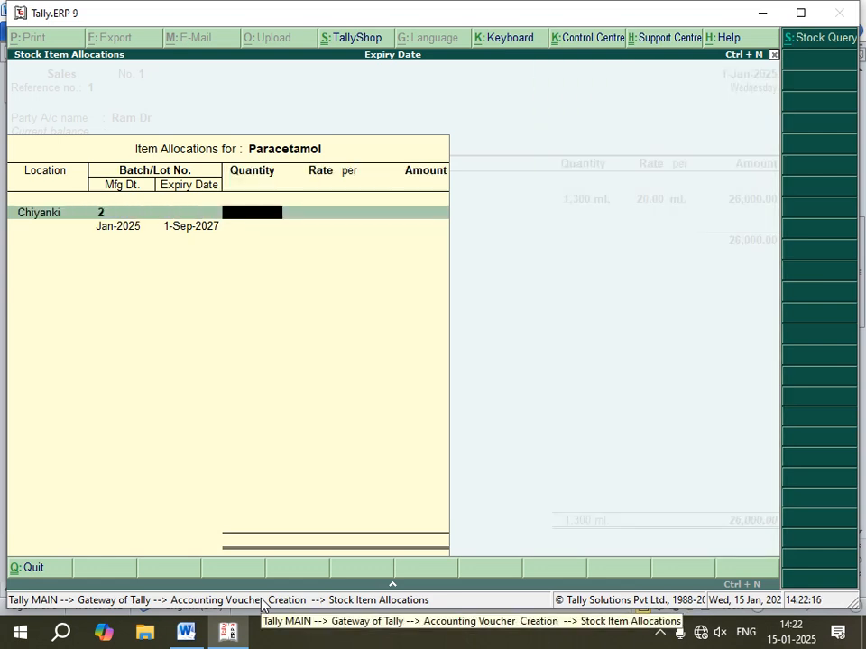
key(Return)
key(BackSpace)
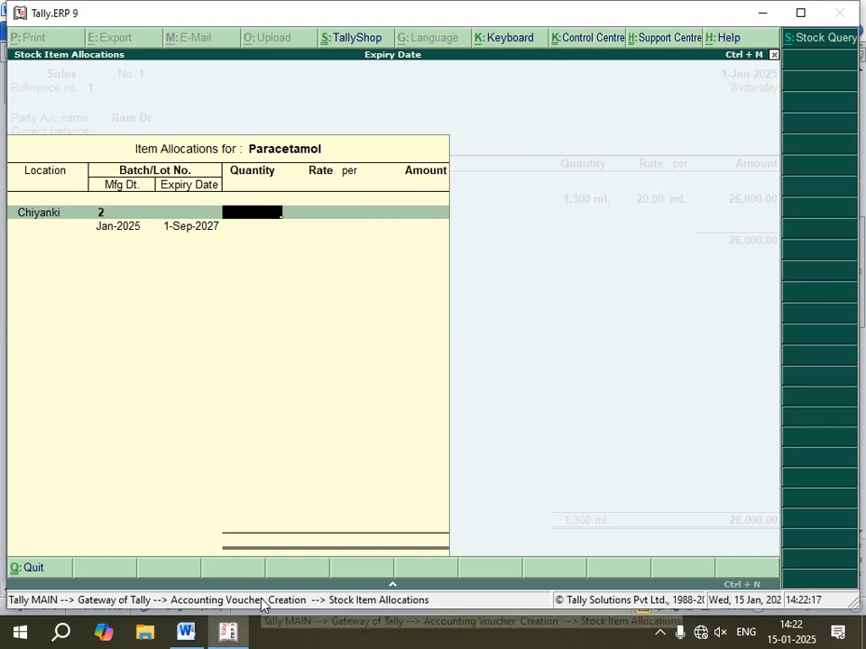
Step: Enter 350 pcs. as Paracetamol's sale quantity at the default rate of 12.00 per pcs. and finish the item's allocations
text(350)
key(Return)
key(Return)
key(Return)
key(Return)
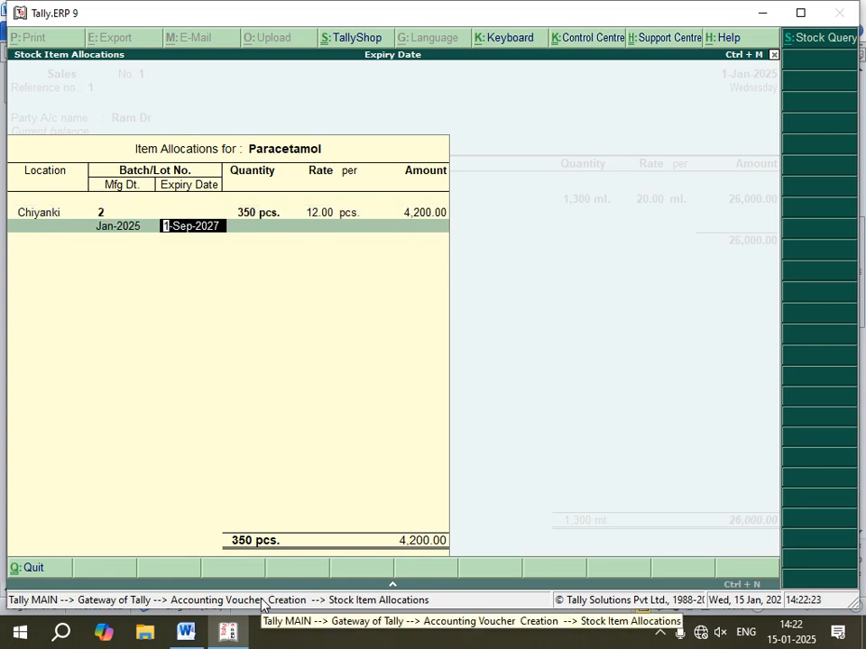
key(Return)
key(Return)
key(Return)
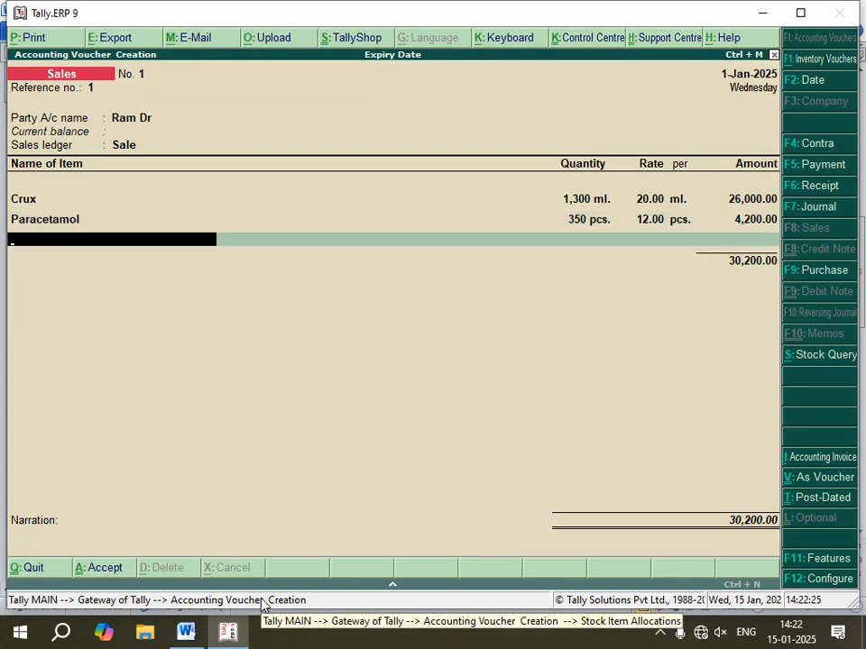
Step: Add the stock item Sumo to the sales voucher, taken from batch 3 at location Chiyanki
key(Down)
key(Down)
key(Down)
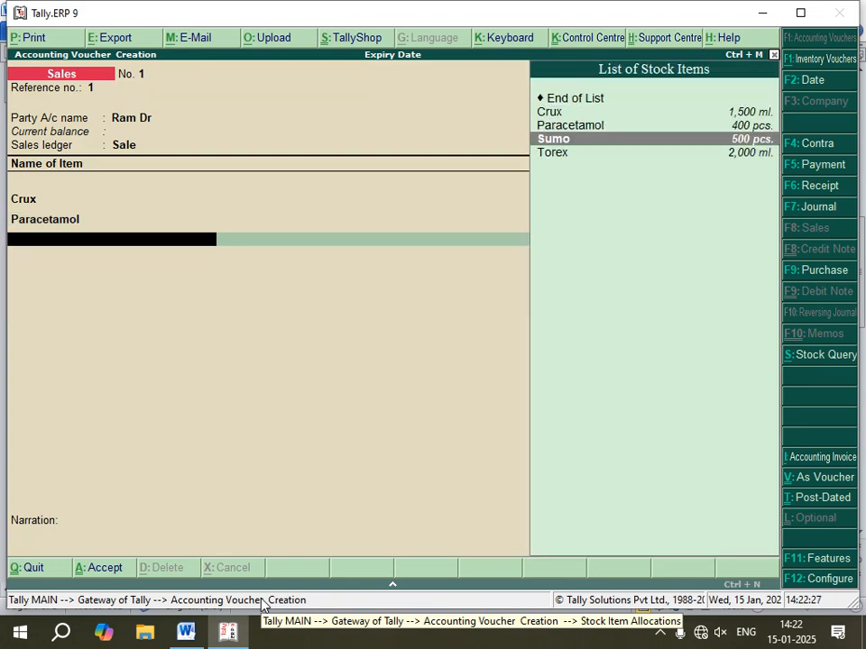
key(Return)
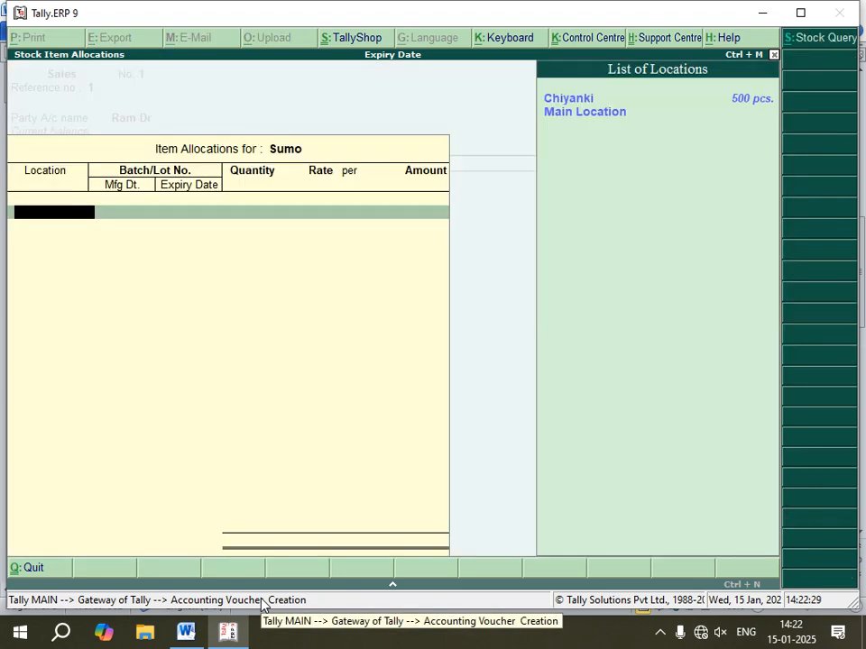
key(Return)
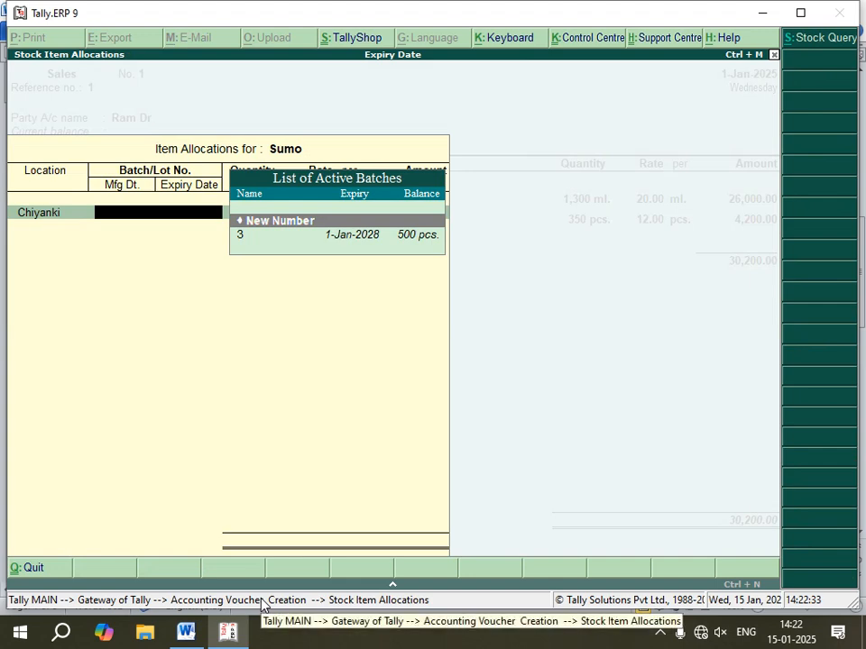
key(Down)
key(Return)
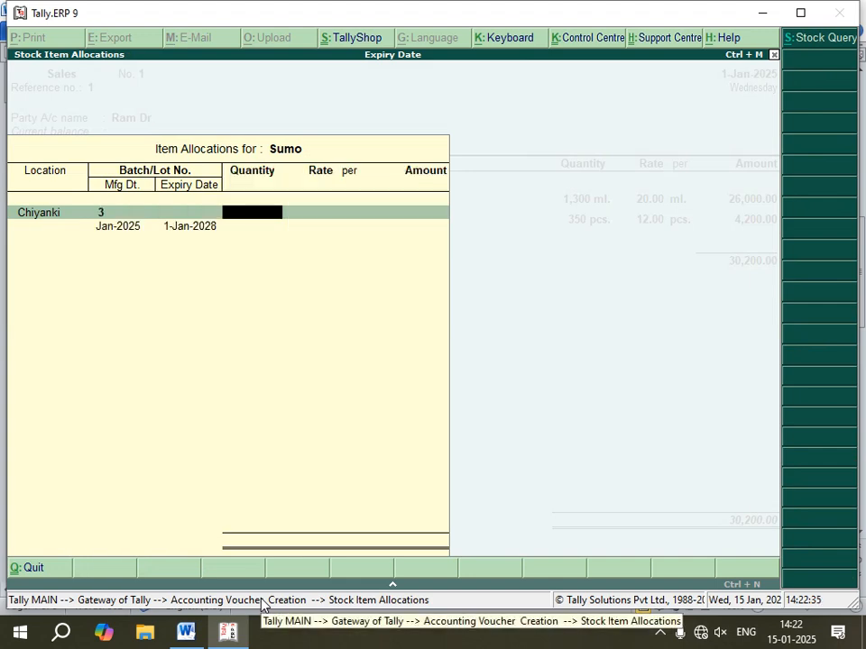
Step: Enter 465 pcs. as Sumo's sale quantity at the default rate of 10.00 per pcs. and finish the item's allocations
text(465)
key(Return)
key(Return)
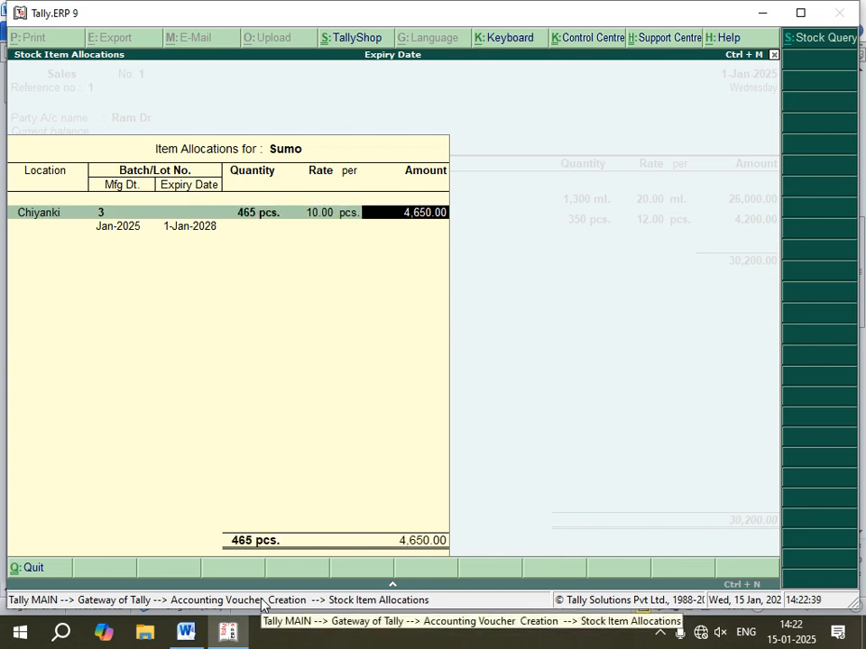
key(Return)
key(Return)
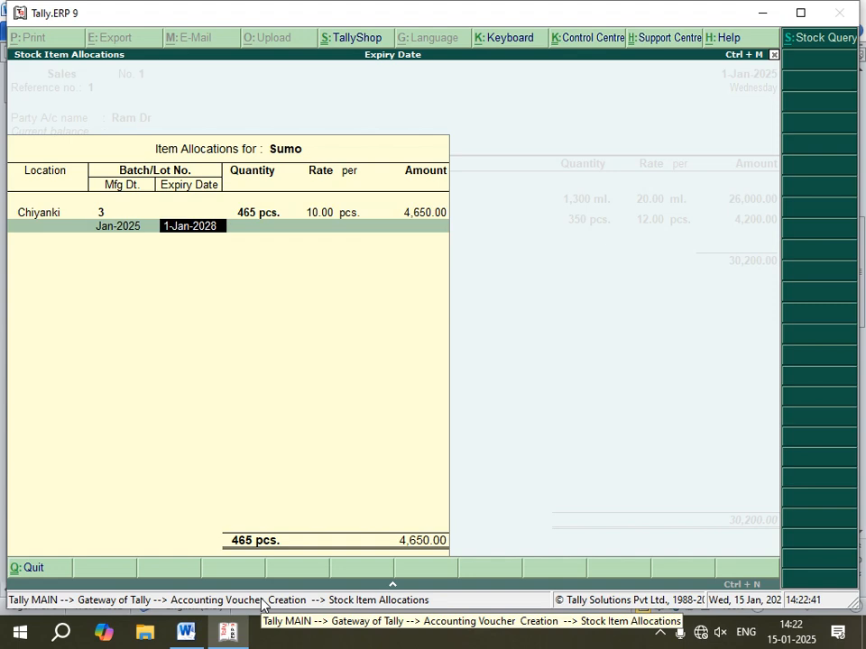
key(Return)
key(Return)
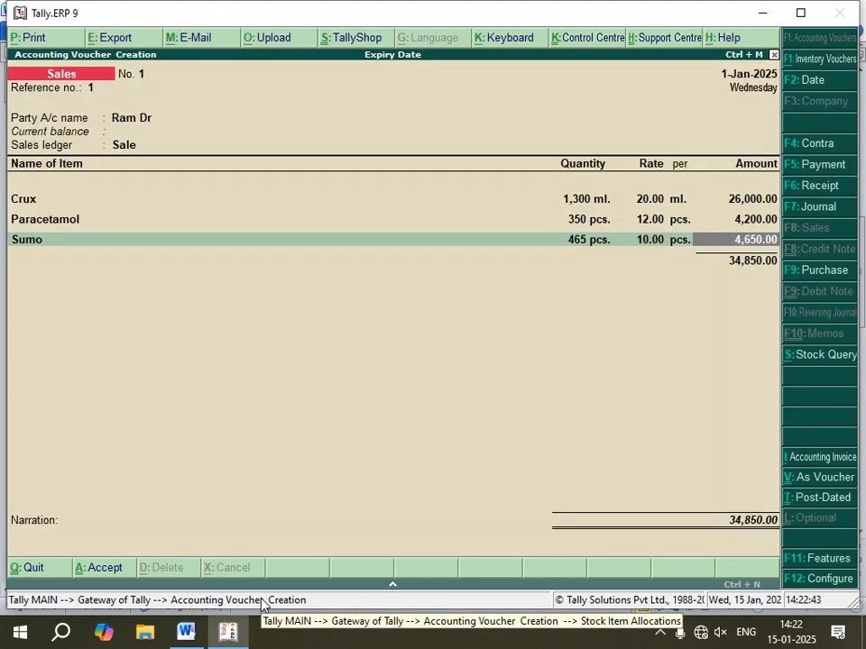
key(Return)
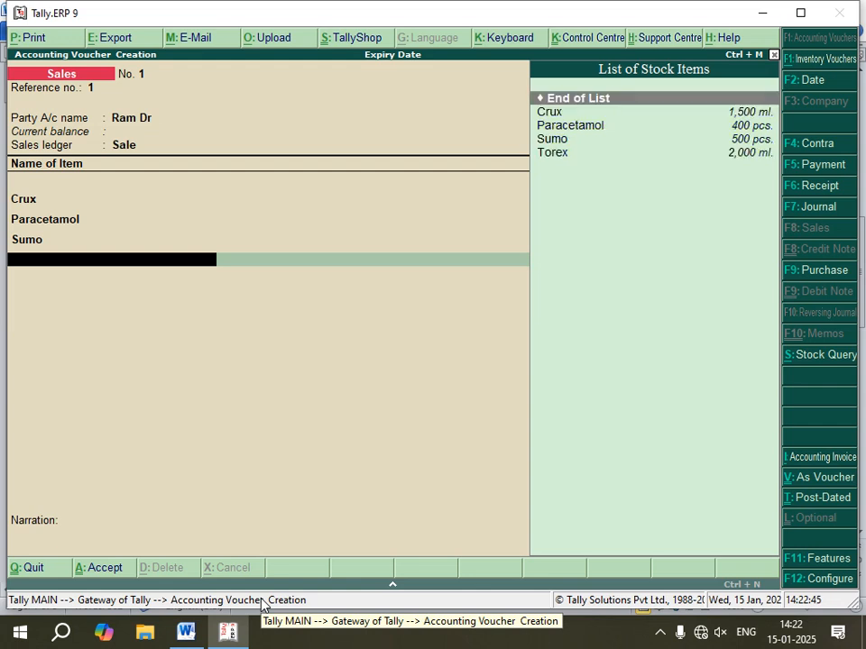
Step: Add the stock item Torex to the sales voucher, taken from batch 4 at location Chiyanki
key(Down)
key(Down)
key(Down)
key(Down)
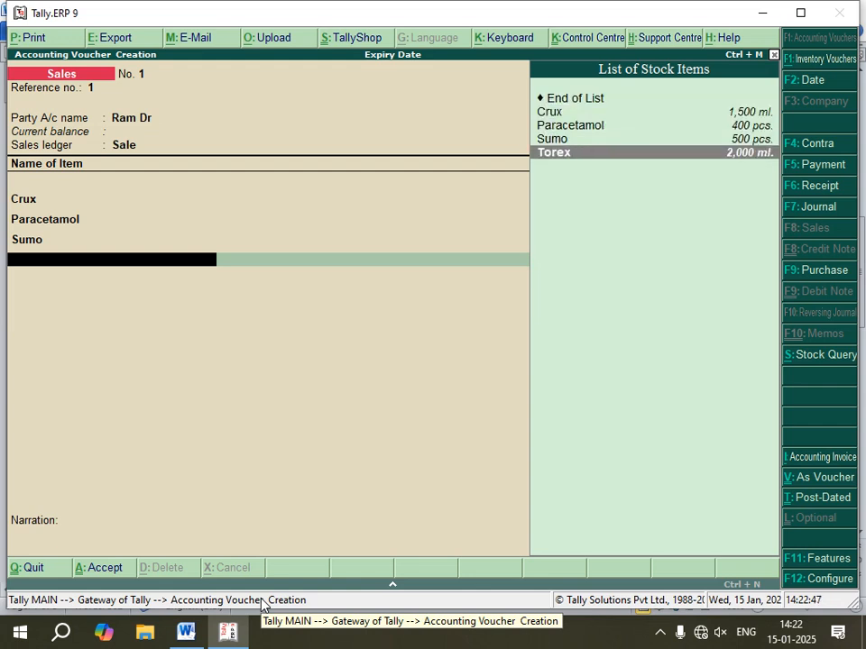
key(Return)
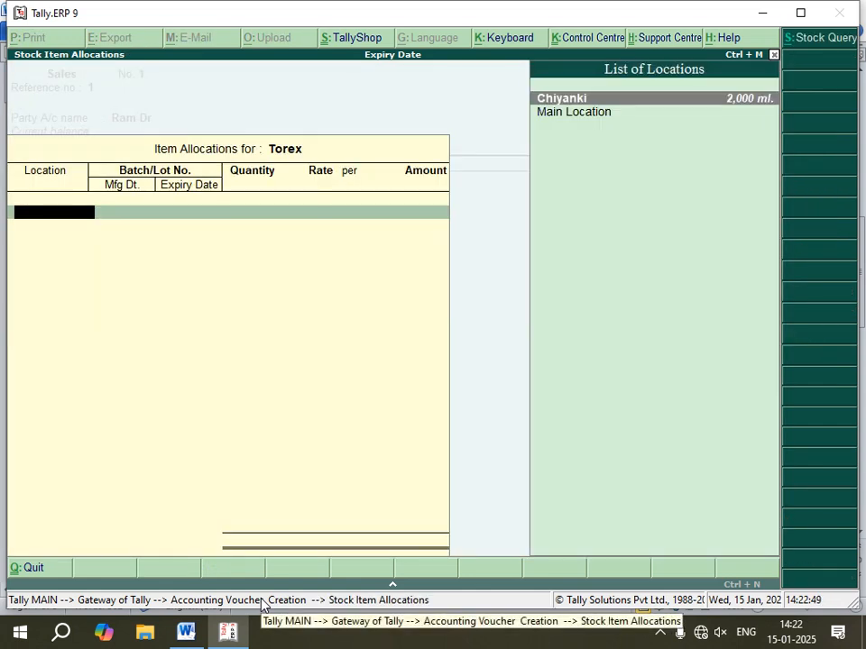
key(Return)
key(Down)
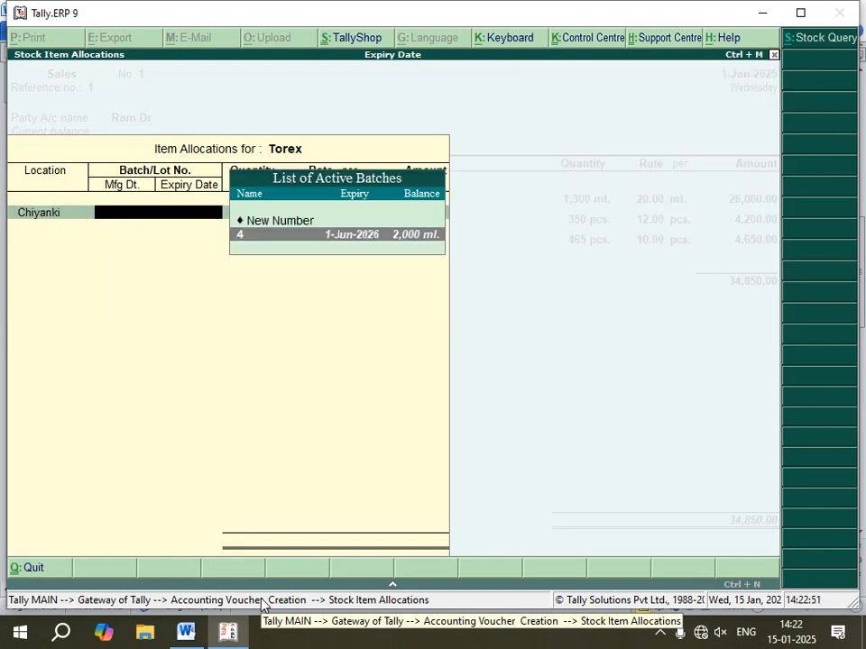
key(Return)
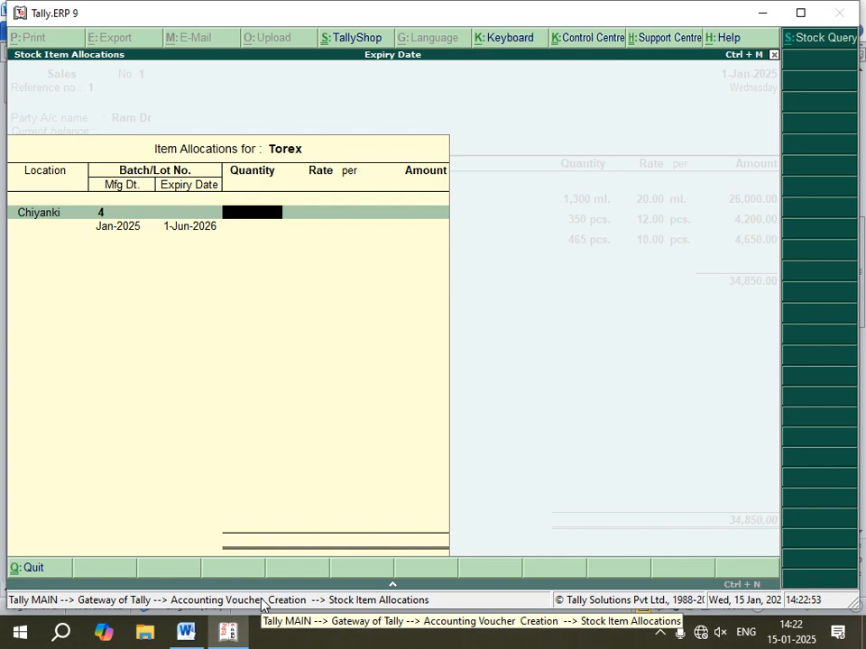
Step: Enter 1,800 ml. as Torex's sale quantity at the default rate of 30.00 per ml. and finish the item's allocations
text(1800)
key(Return)
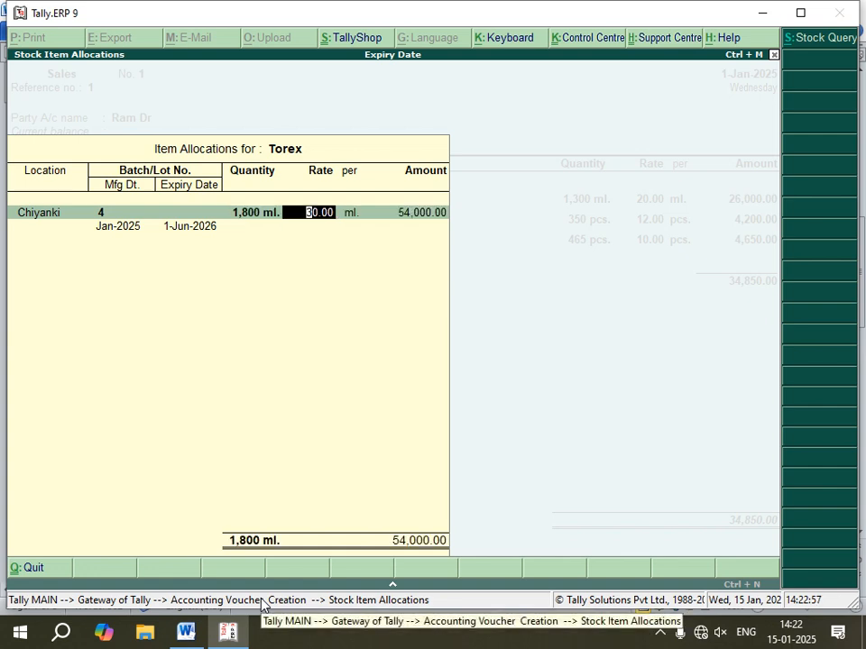
key(Return)
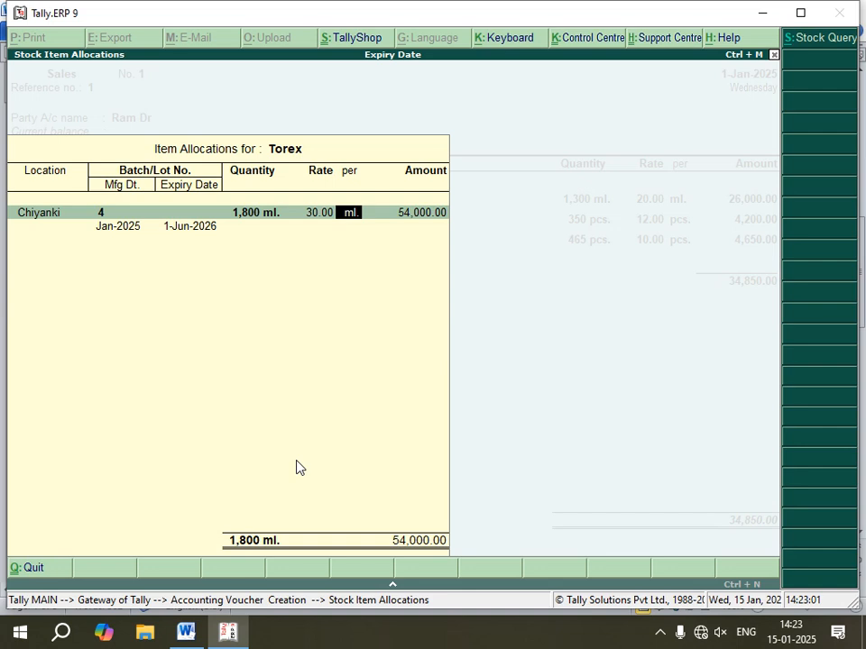
key(Return)
key(Return)
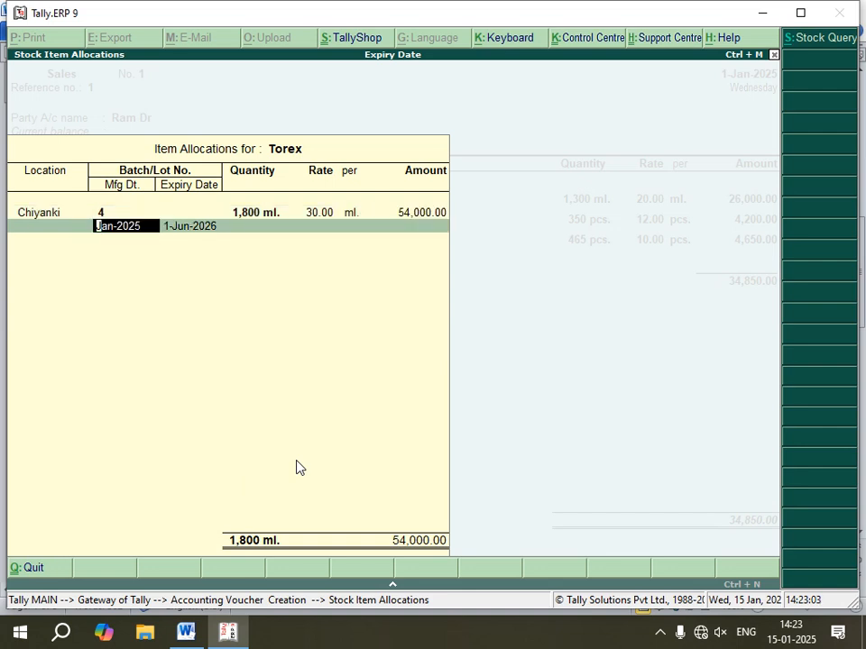
key(Return)
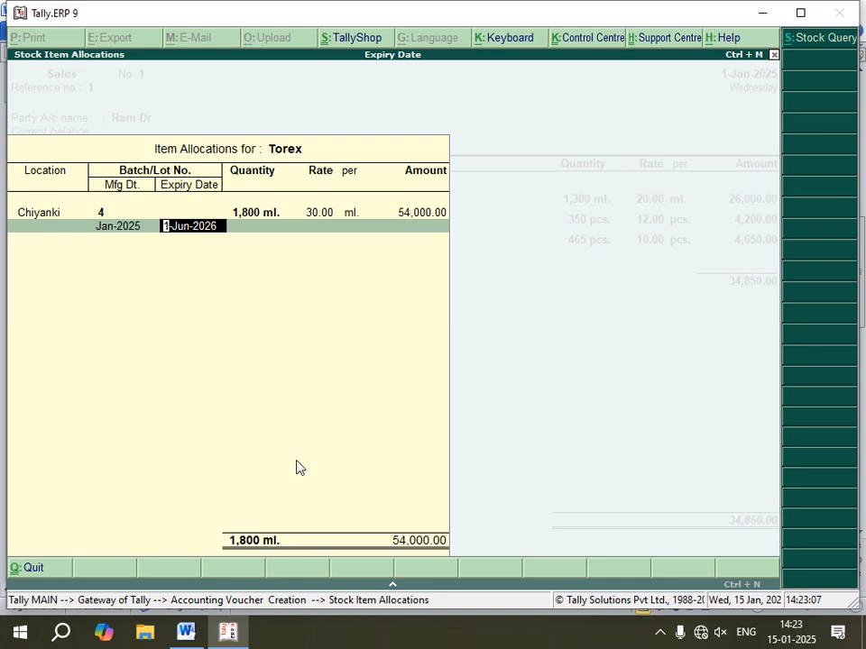
key(Return)
key(Return)
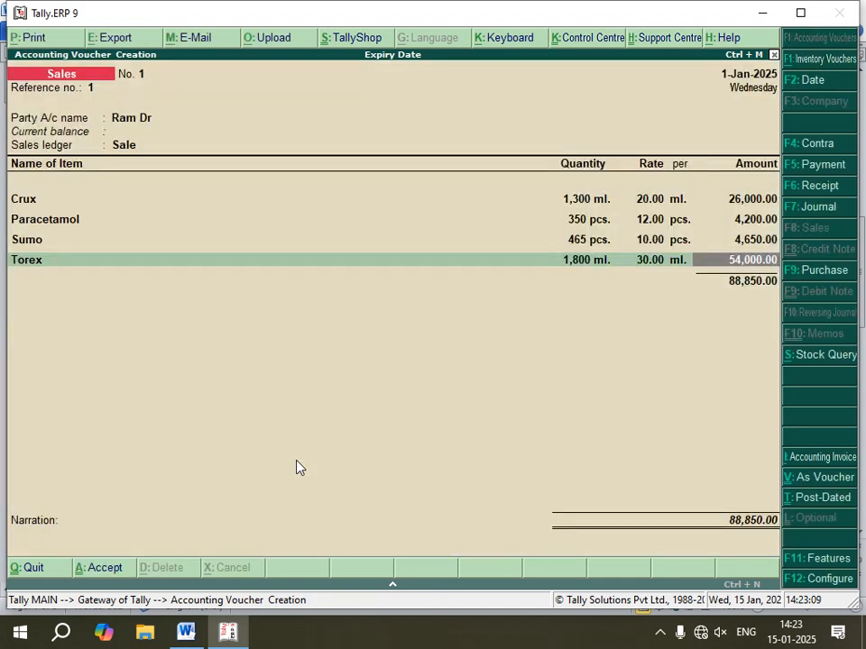
key(Return)
Step: End the item list without a narration and save the sales voucher
key(Return)
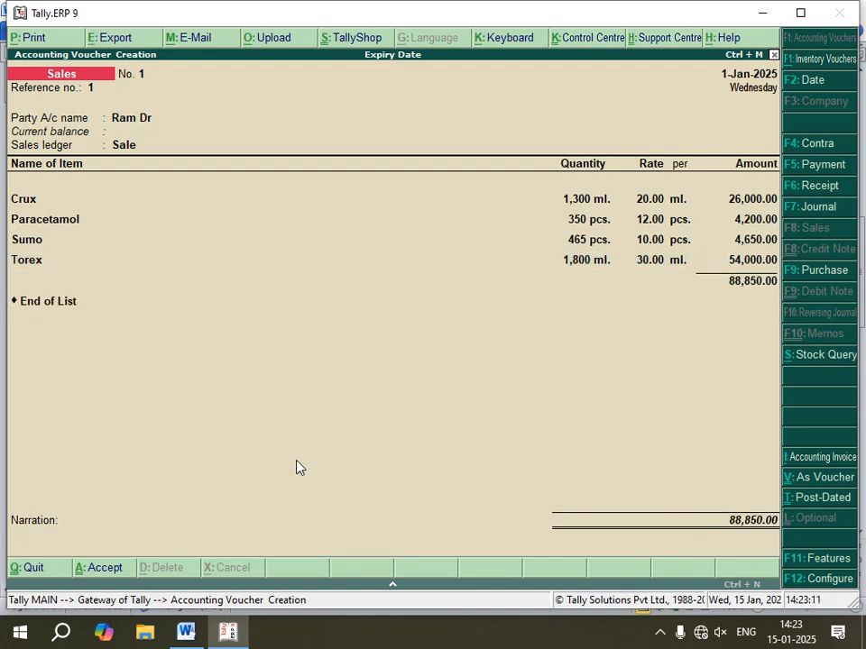
key(Return)
key(Return)
key(alt+F7)
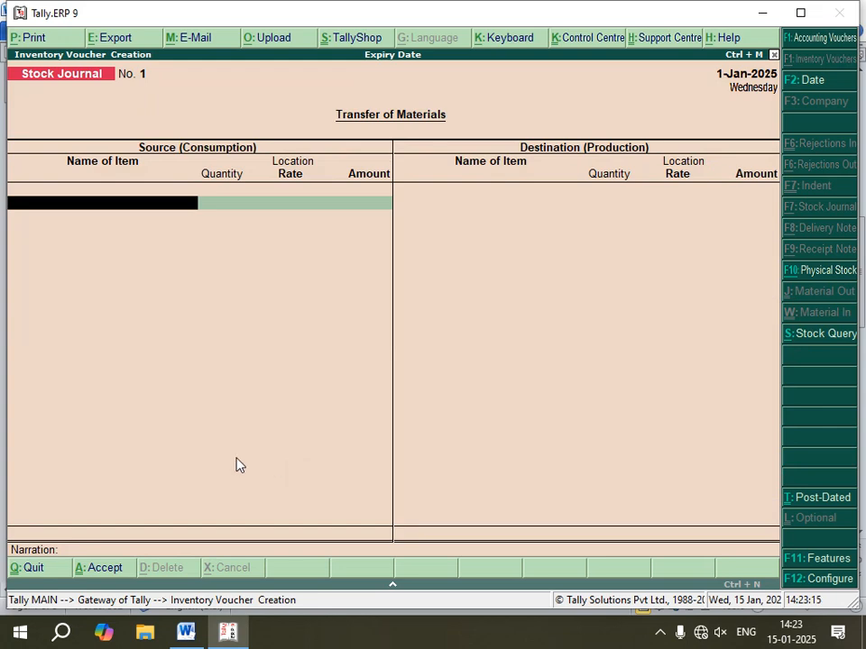
Step: Check the receipt instructions in the Word notes and start a receipt voucher in Tally.ERP 9 crediting the debtor's ledger
click(186, 632)
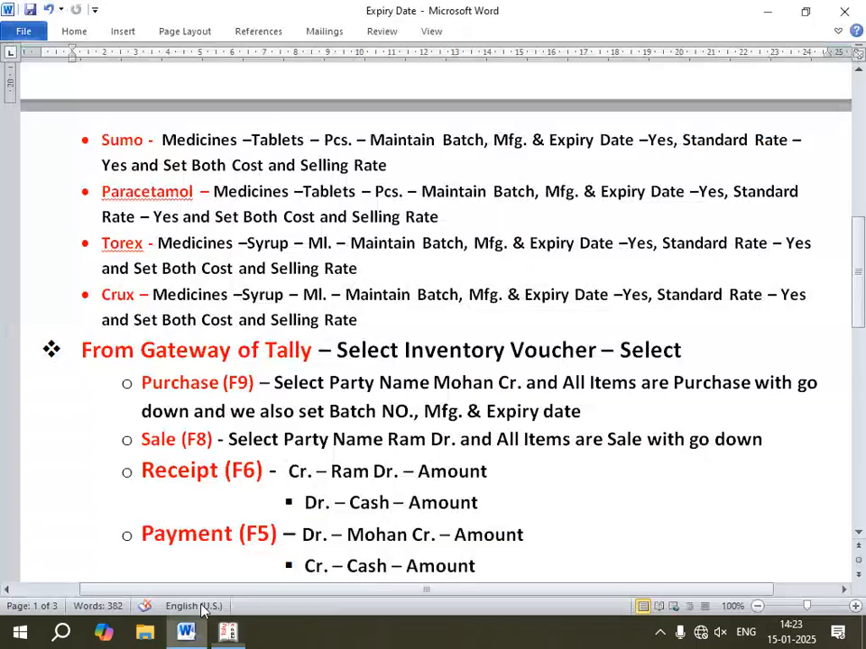
scroll(200, 451, down, 1)
scroll(199, 450, down, 1)
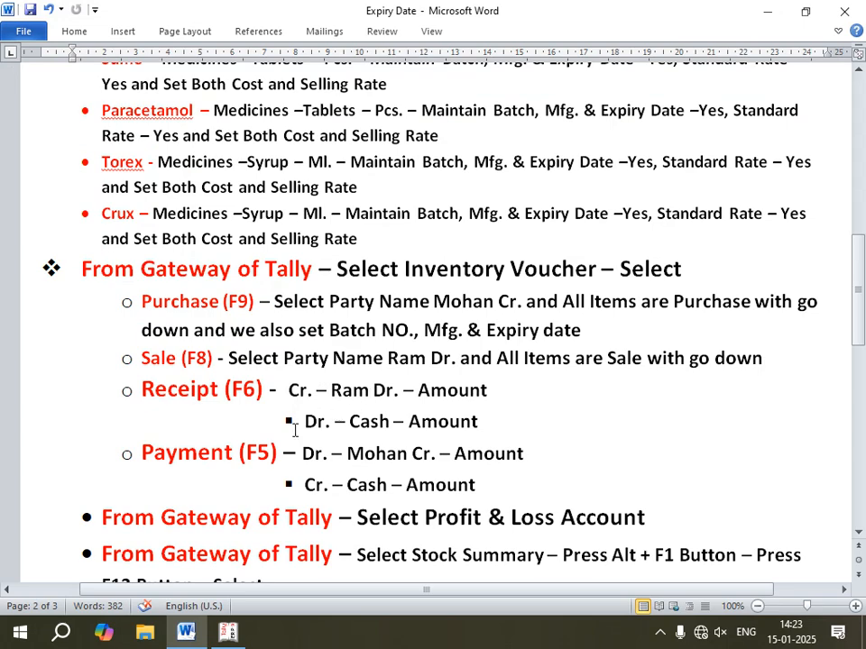
key(alt+Tab)
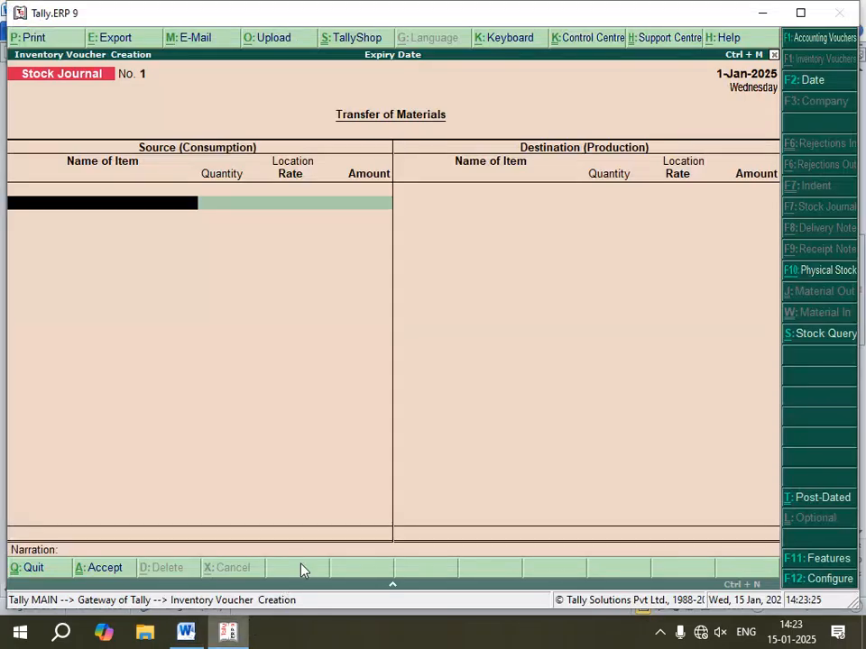
key(F6)
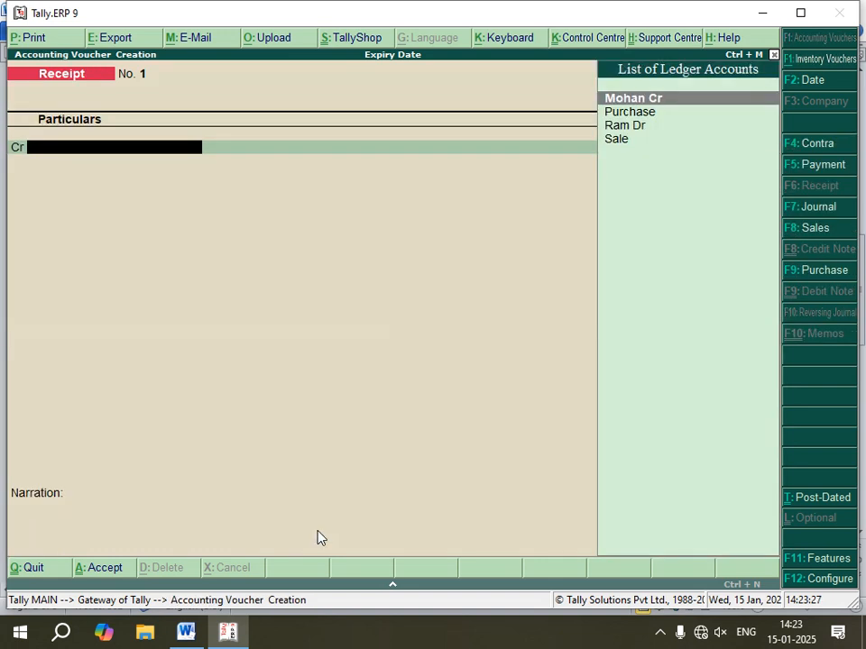
key(Down)
key(Down)
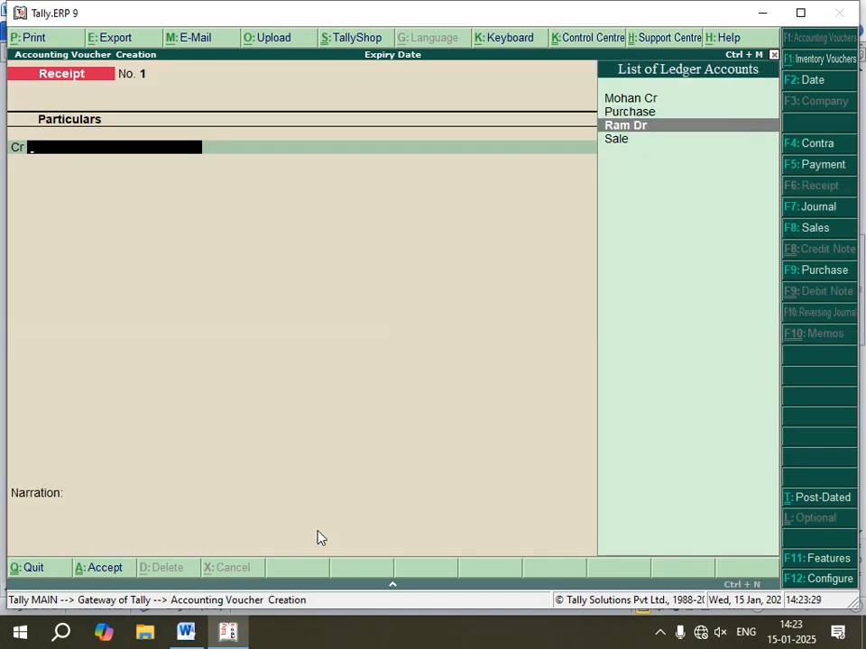
key(Return)
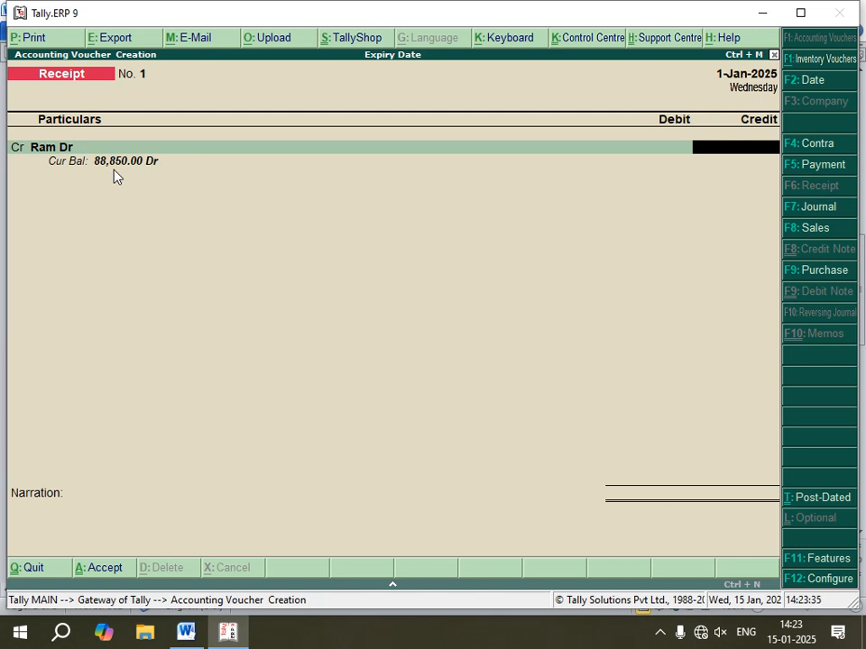
Step: Enter 88,850 as the receipt's credit amount and allocate it as Agst Ref to bill 1
text(88500)
key(BackSpace)
key(BackSpace)
key(BackSpace)
text(850)
key(Return)
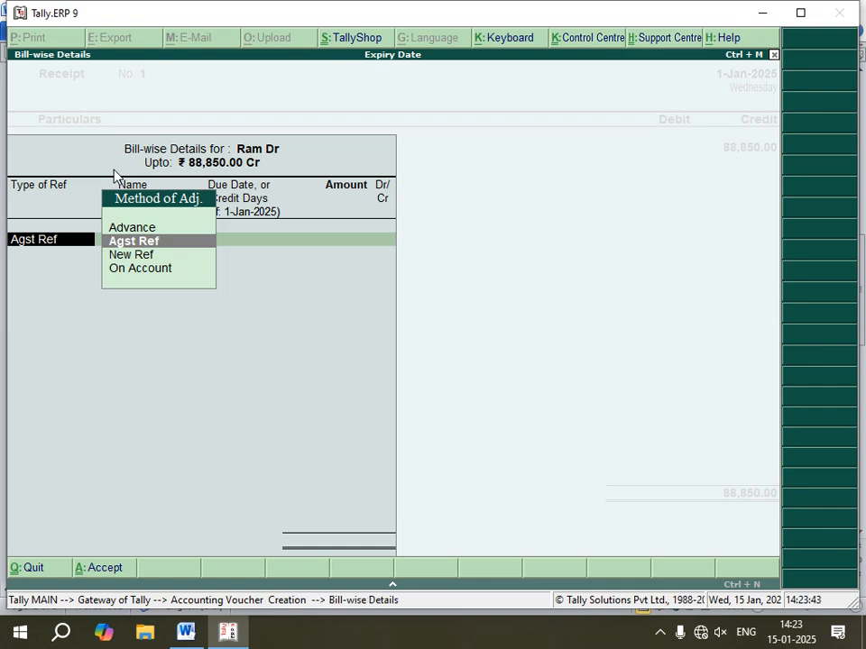
key(Return)
key(Return)
key(Return)
key(Return)
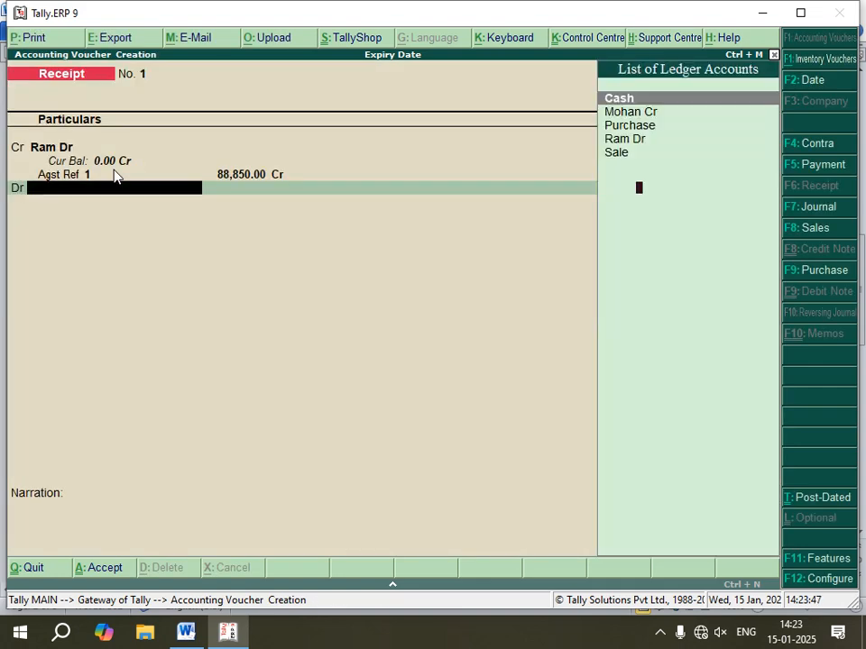
Step: Debit Cash with the full receipt amount and save the receipt voucher without a narration
key(Return)
key(Return)
key(Return)
key(Return)
key(alt+F7)
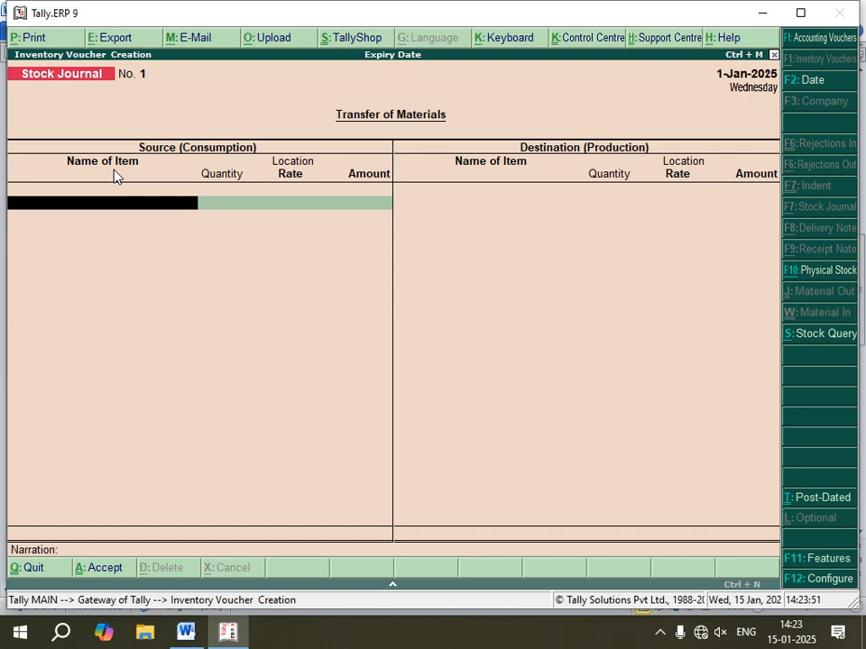
Step: Start a payment voucher debiting the creditor's ledger with 52,000, allocated as Agst Ref to bill 1
key(F5)
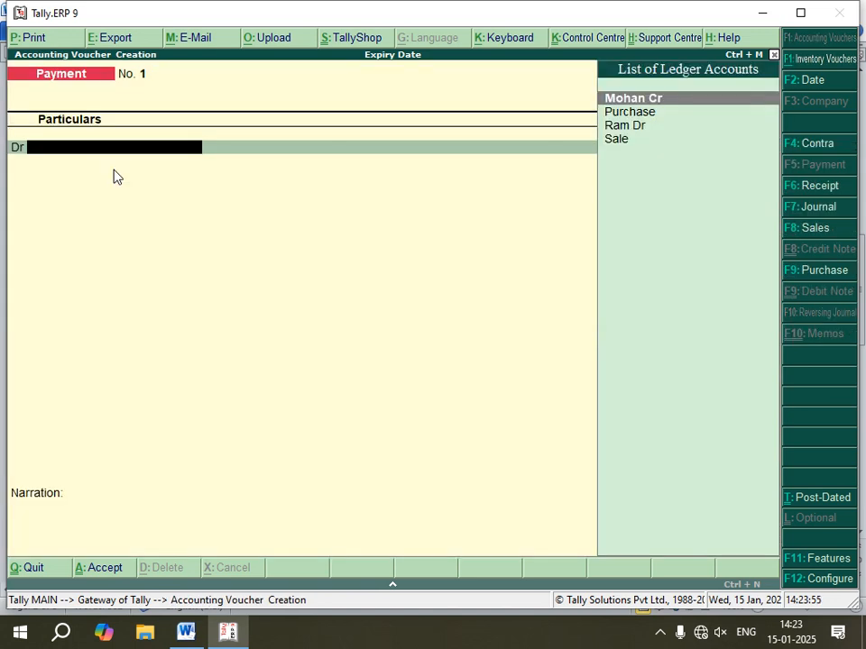
key(Return)
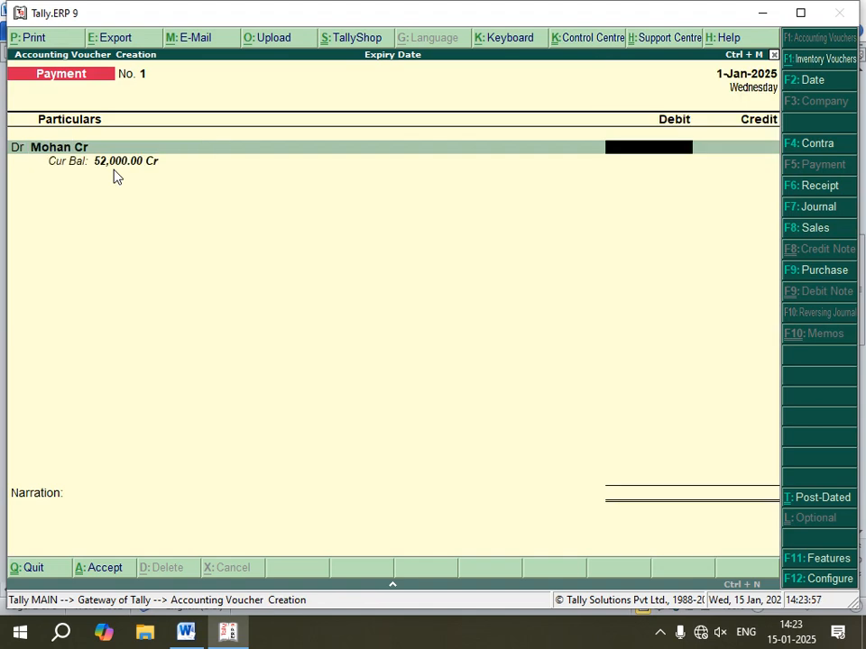
text(52000)
key(Return)
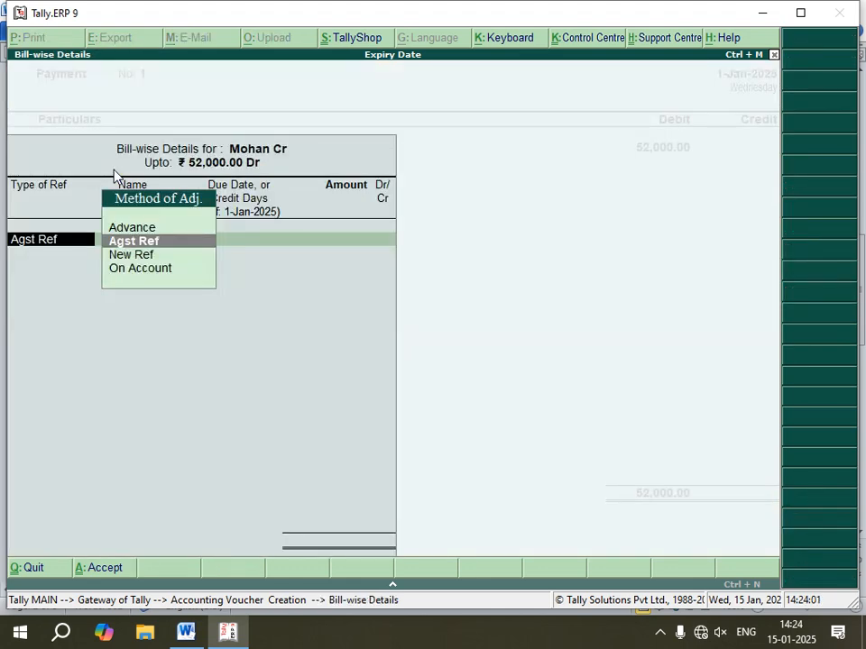
key(Return)
key(Return)
key(Return)
key(Return)
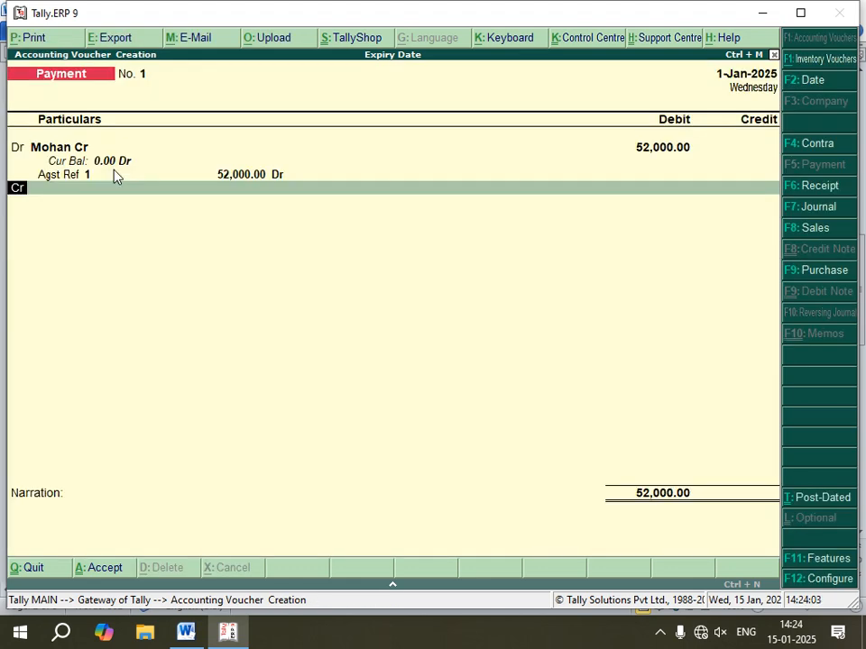
Step: Credit Cash with 52,000 and save the payment voucher without a narration
key(Return)
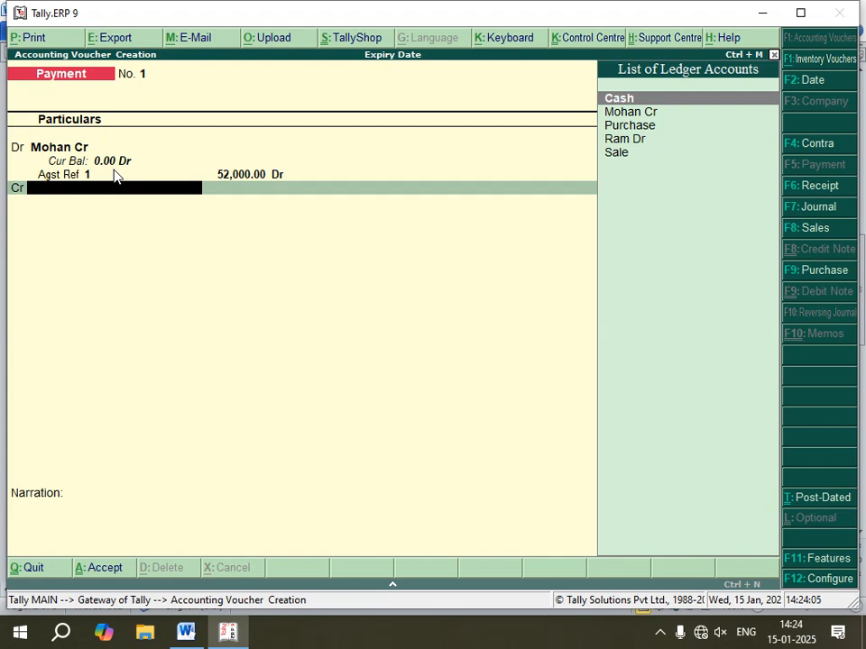
key(Return)
key(Return)
key(Return)
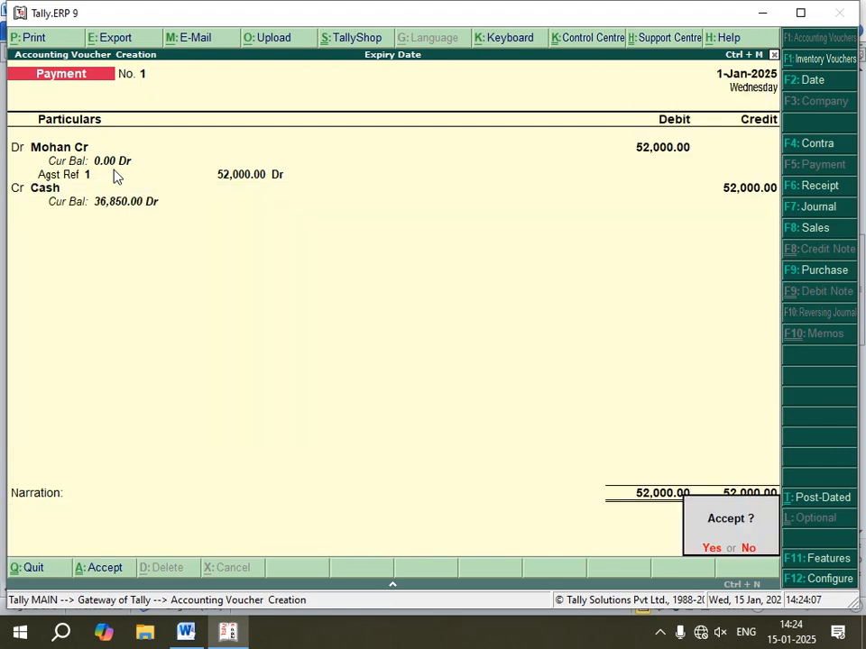
key(Return)
key(alt+F7)
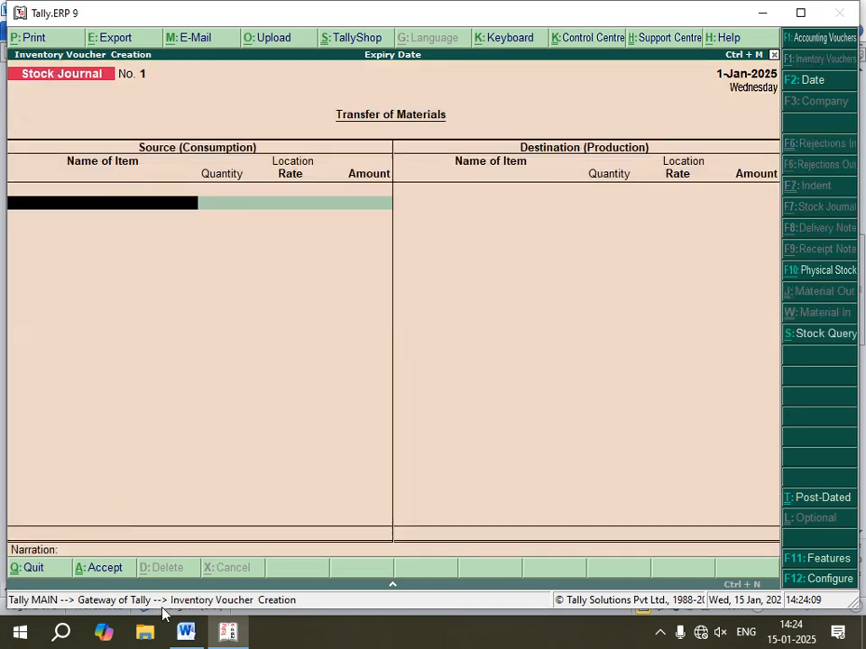
Step: Check the report instructions in the Word notes and open the Profit & Loss A/c report in Tally.ERP 9
click(184, 632)
scroll(207, 534, down, 1)
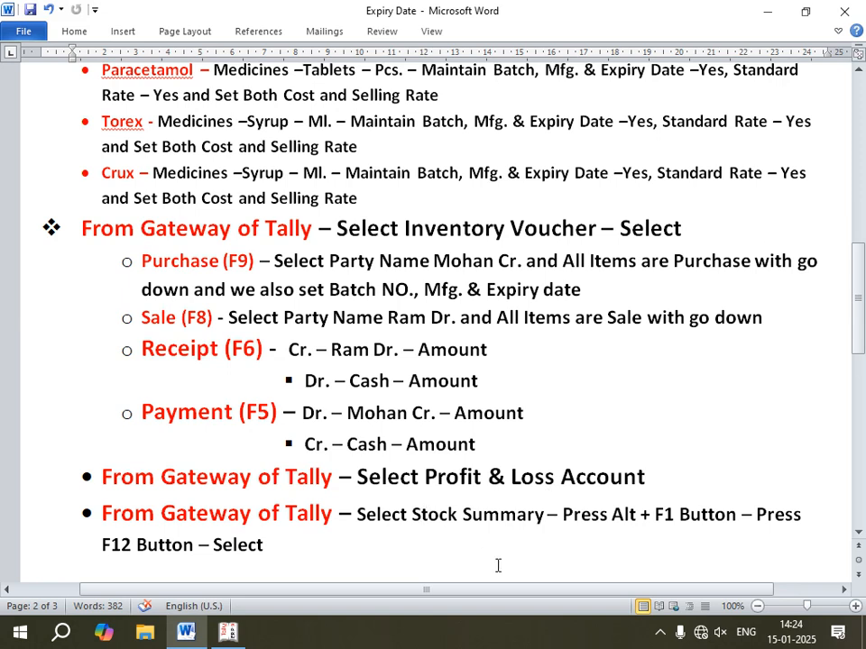
click(228, 633)
key(Escape)
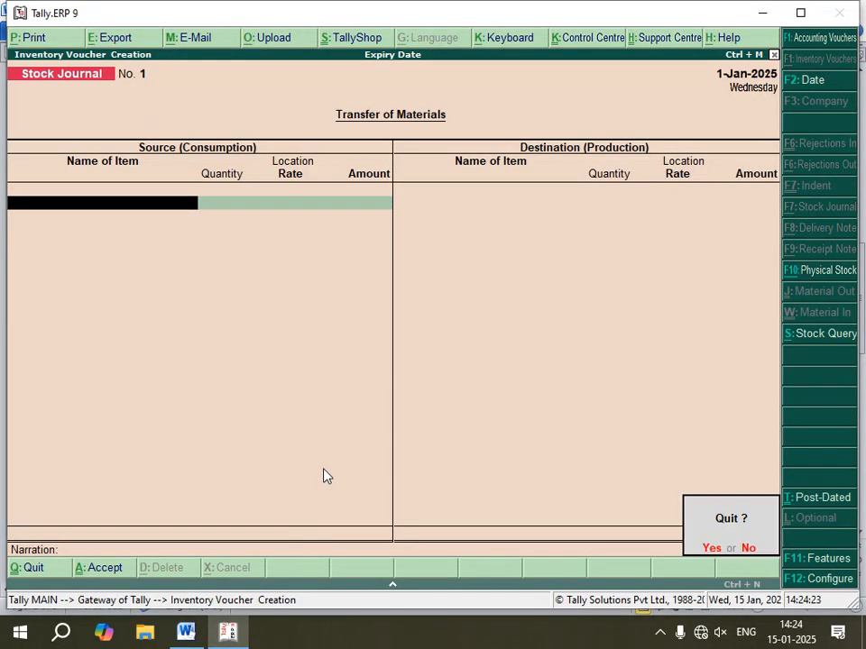
key(Return)
key(Down)
key(Down)
key(Down)
key(Down)
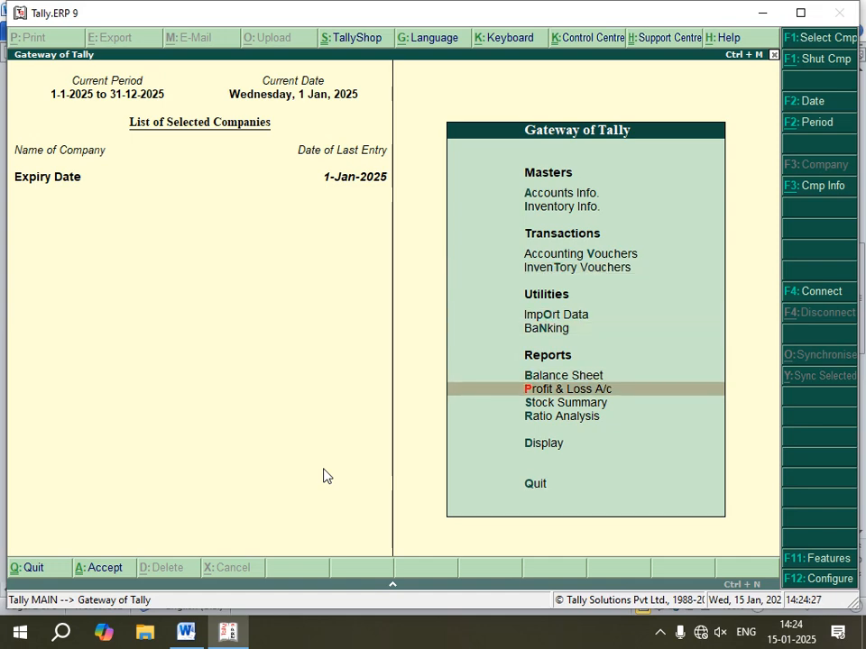
key(Return)
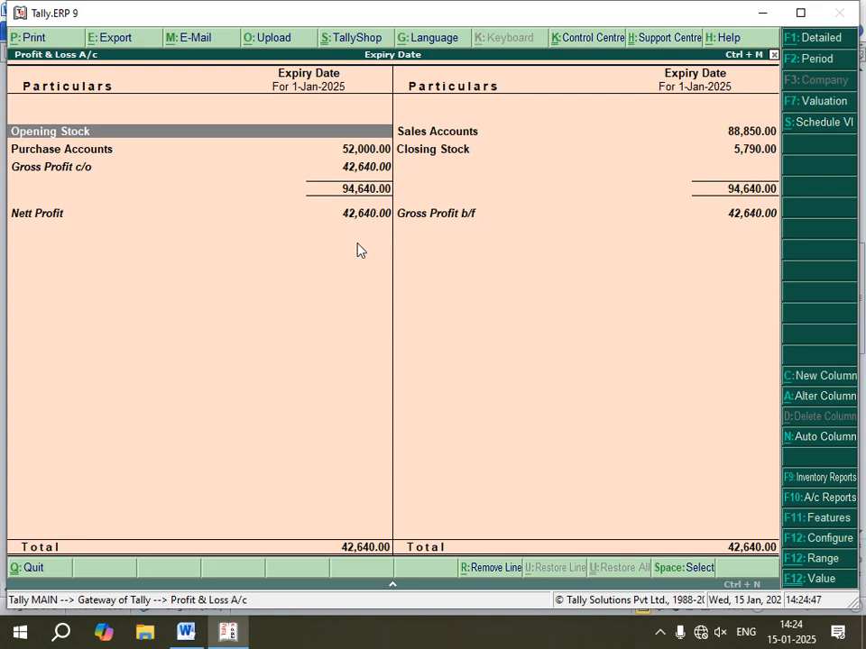
Step: Close the Profit & Loss report and read the Stock Summary instructions in the Word notes
key(Escape)
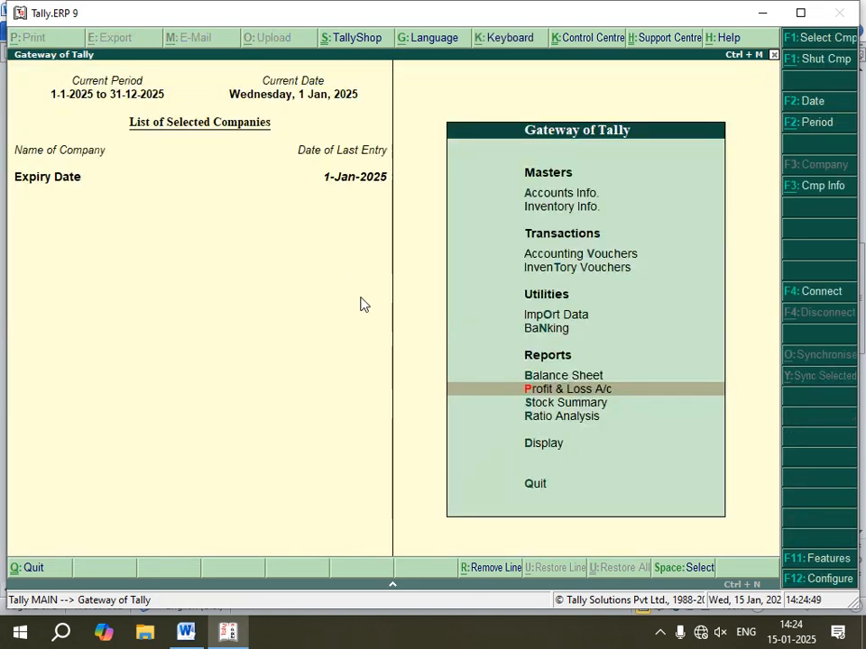
click(186, 632)
scroll(295, 456, down, 3)
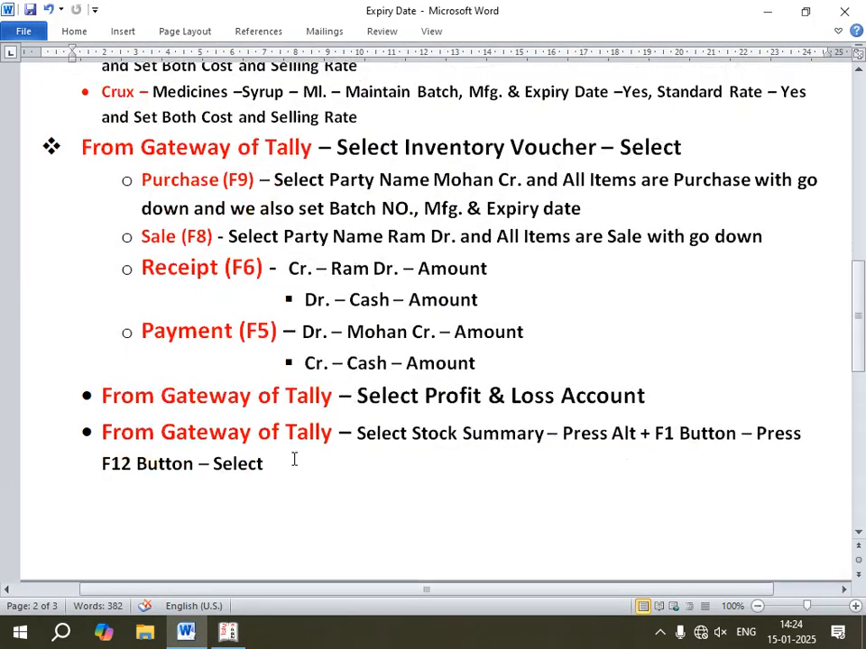
scroll(294, 453, down, 1)
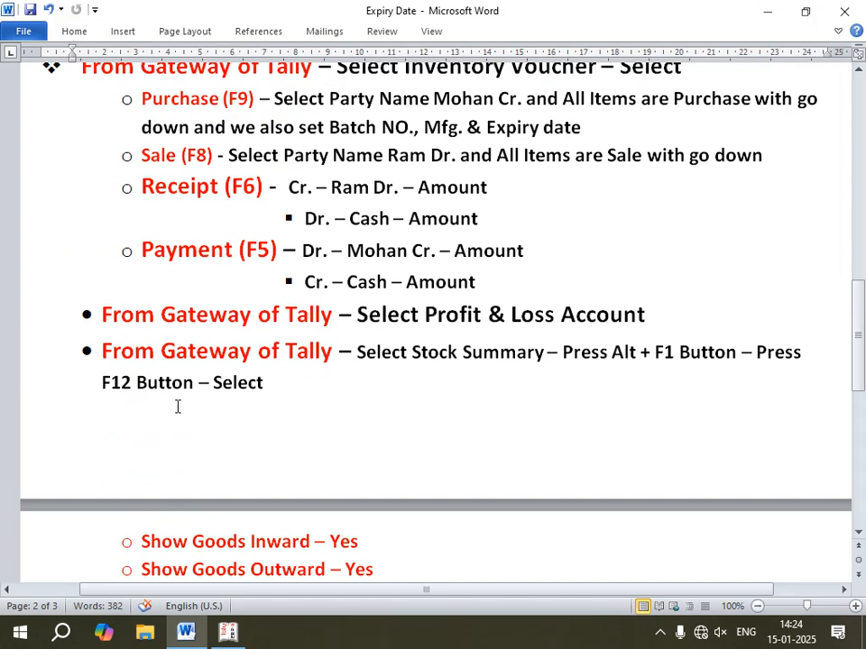
scroll(266, 402, down, 1)
scroll(266, 402, down, 2)
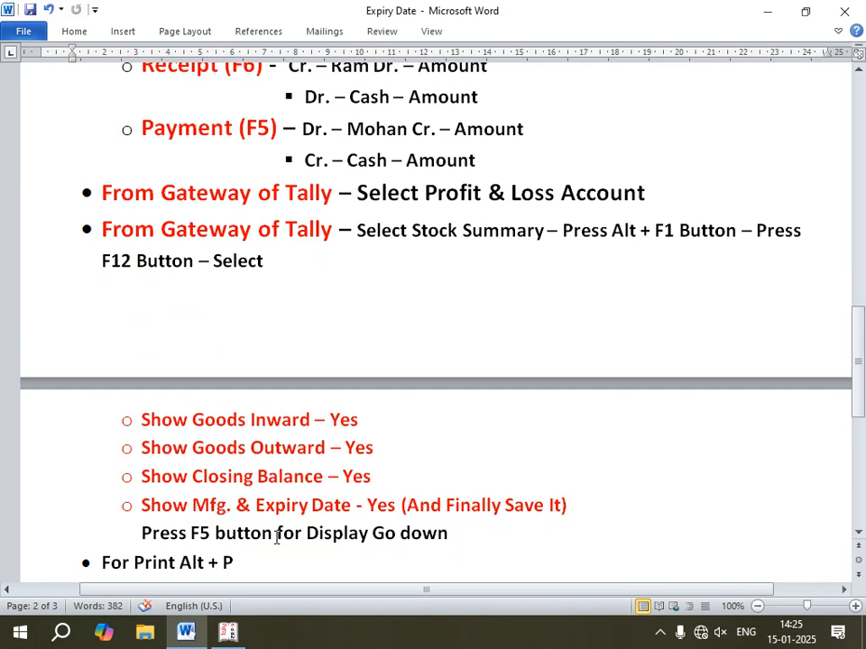
Step: Switch to Tally.ERP 9 and open the Stock Summary report in detailed view
click(228, 632)
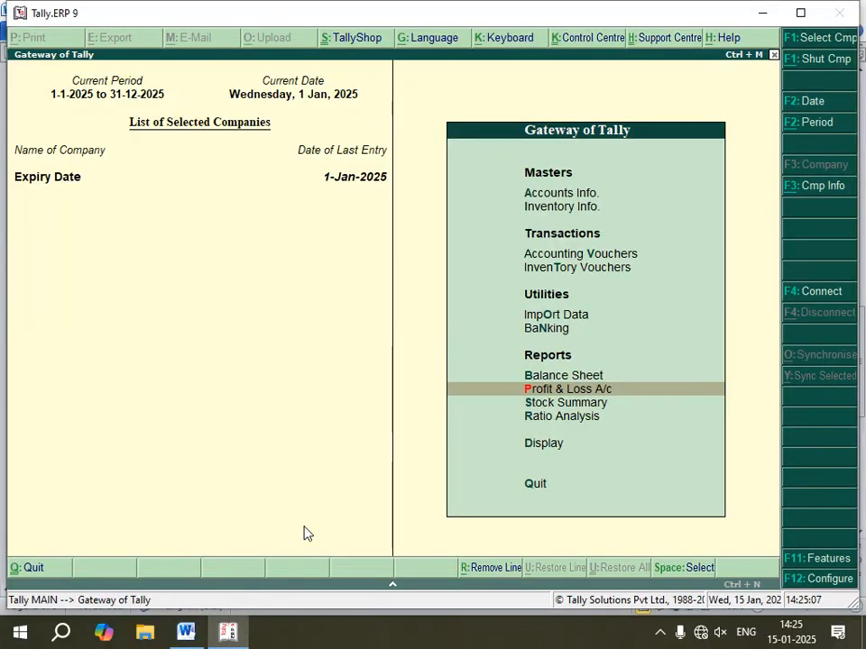
key(Down)
key(Return)
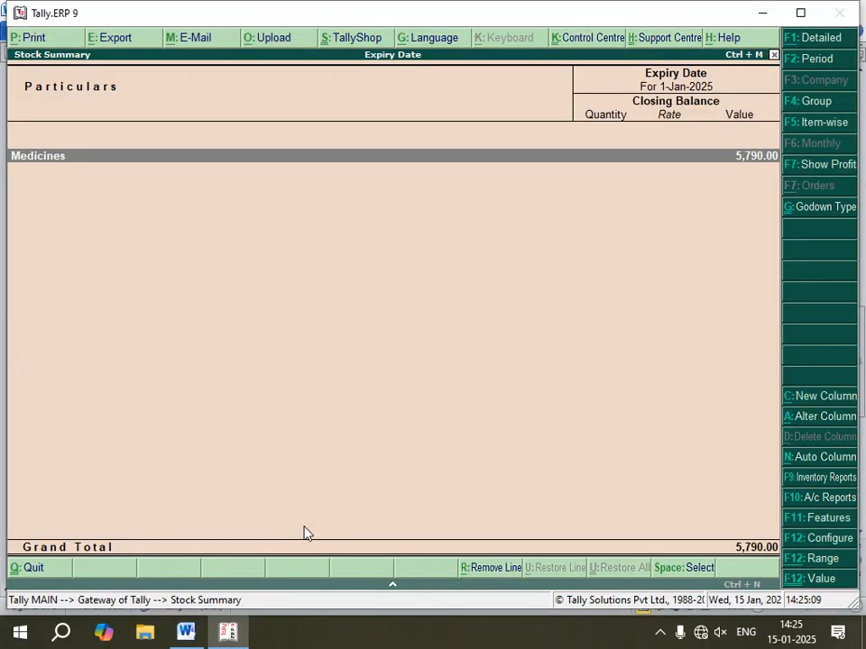
key(alt+F1)
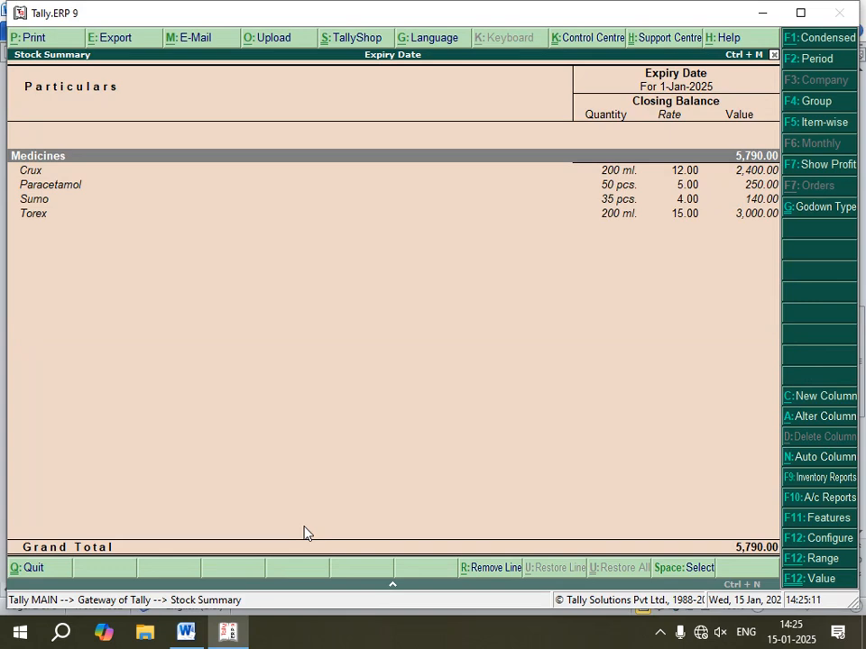
Step: Configure the Stock Summary to show goods inwards and goods outwards
key(F12)
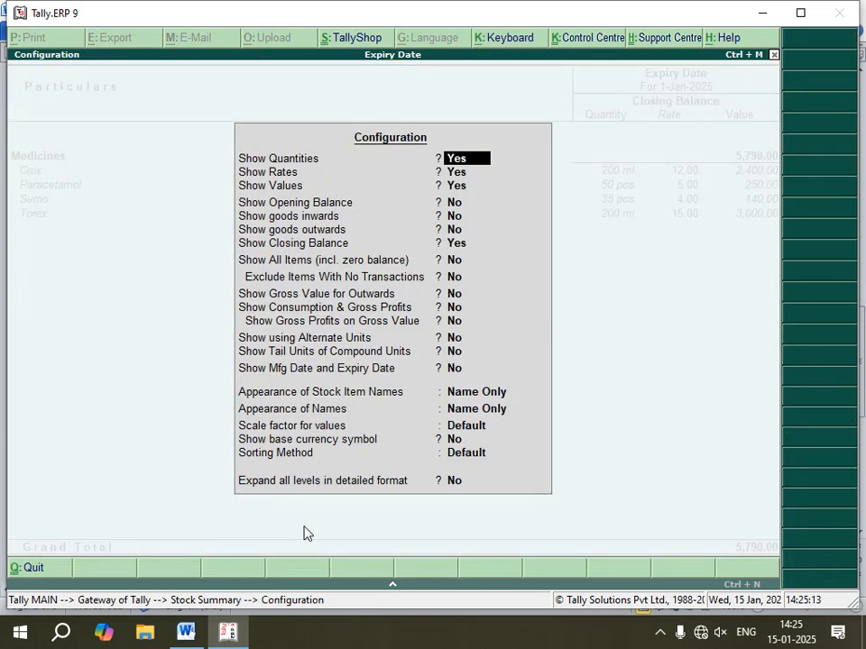
key(Return)
key(Return)
key(Return)
key(Return)
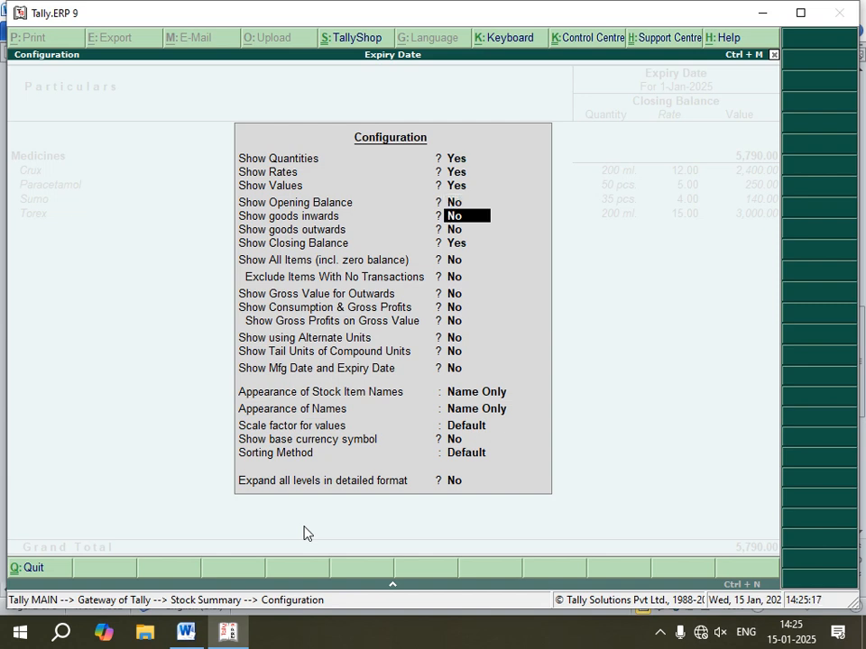
text(y)
key(Return)
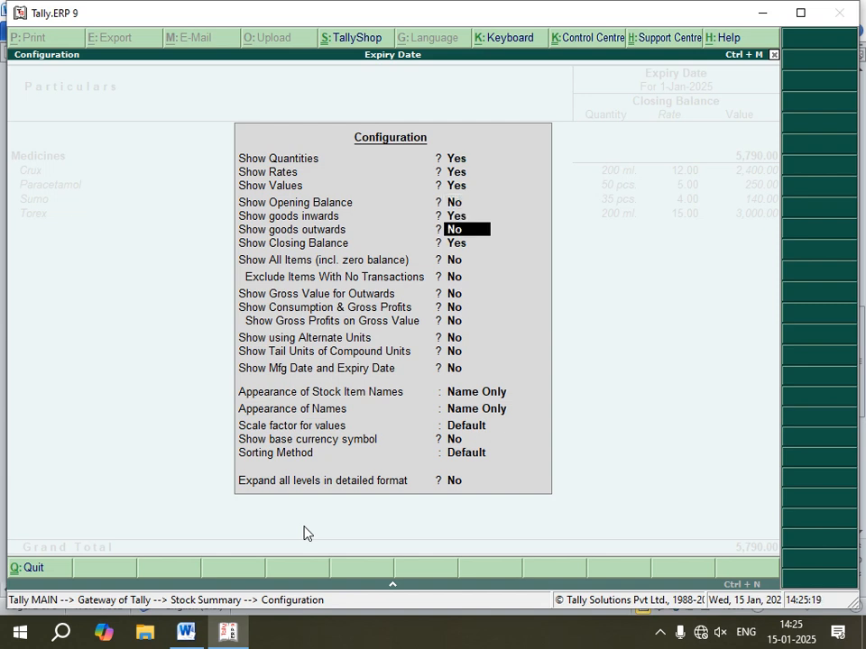
text(y)
key(Return)
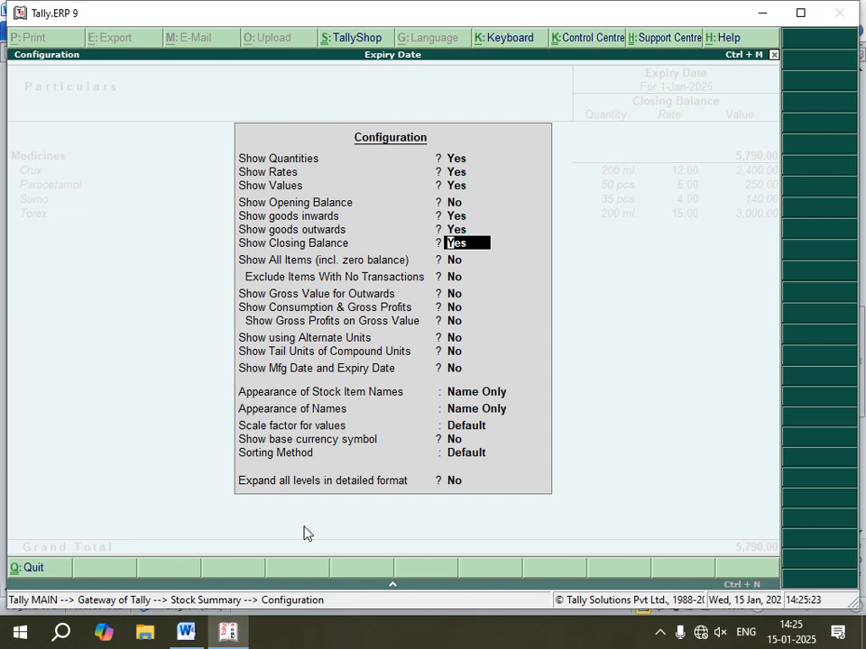
Step: Set Show Mfg Date and Expiry Date to Yes, keep the remaining options, and accept the report configuration
key(Return)
key(Return)
key(Return)
key(Return)
key(Return)
key(Return)
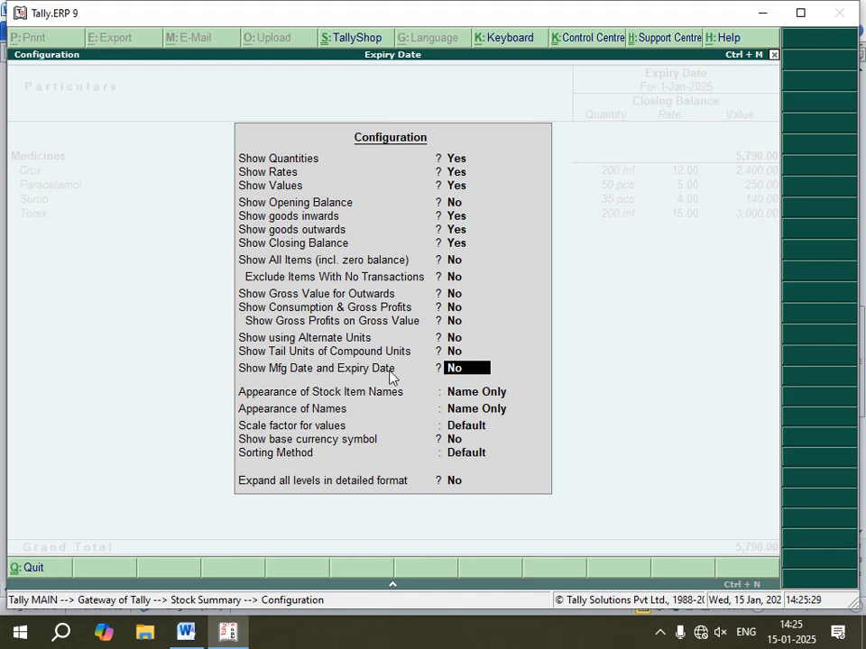
text(y)
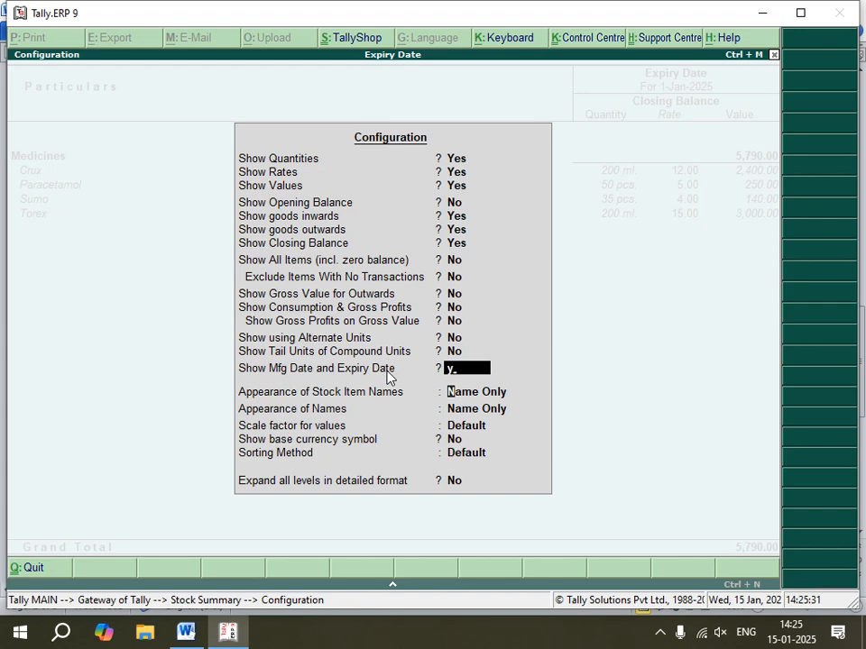
key(Return)
key(Return)
key(Return)
key(Return)
key(Return)
key(Return)
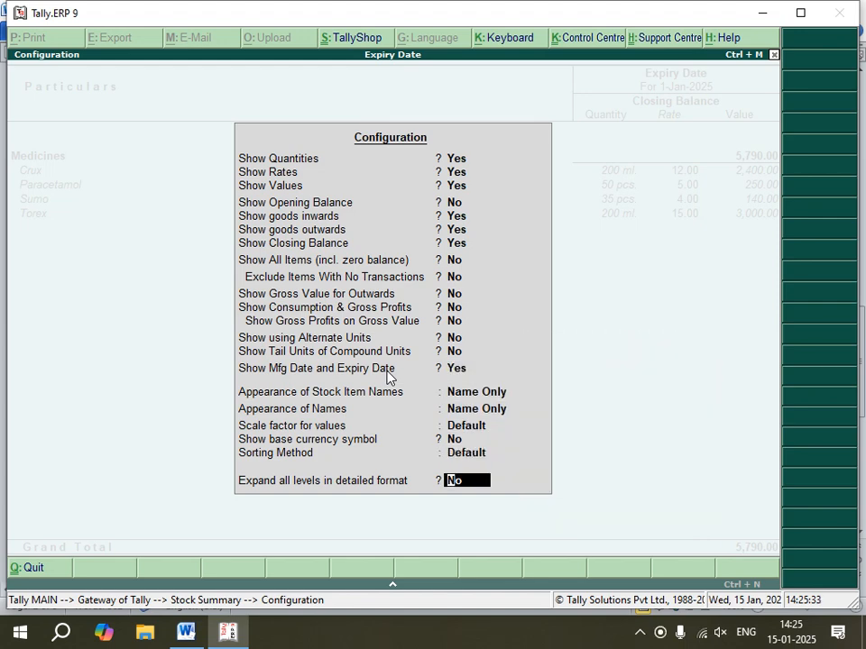
key(Return)
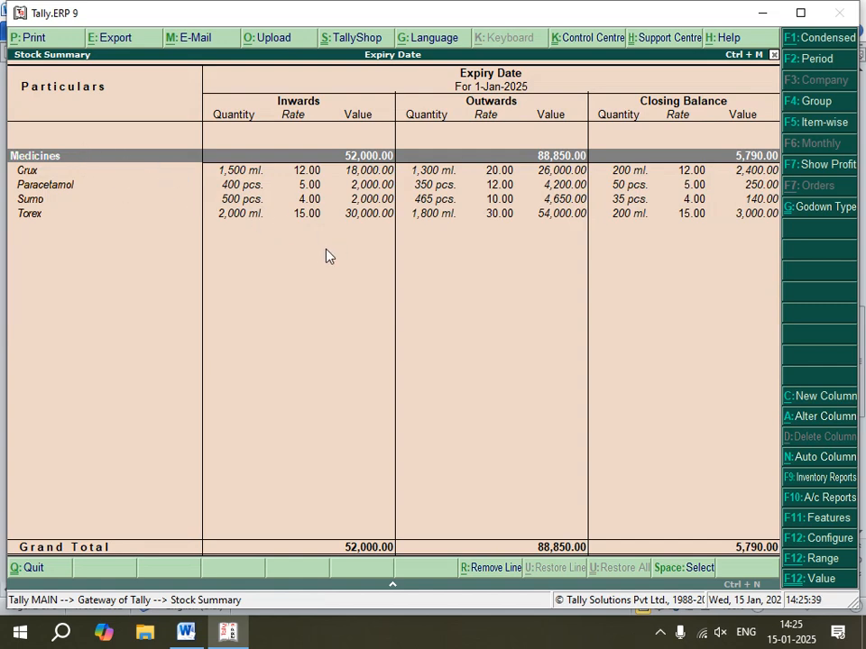
Step: Check the godown display instruction in the Word notes and switch the Stock Summary in Tally.ERP 9 to item-wise view
click(186, 631)
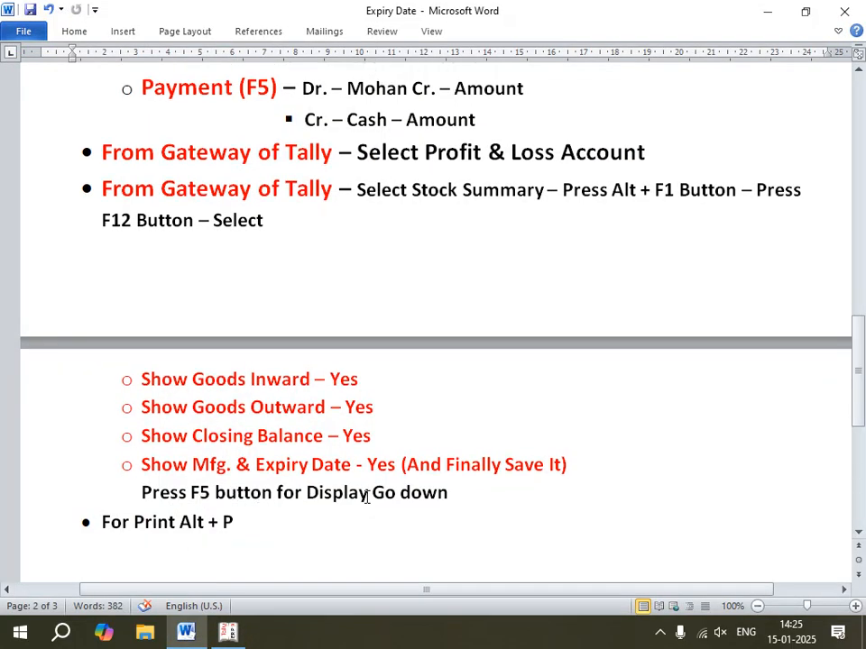
click(228, 635)
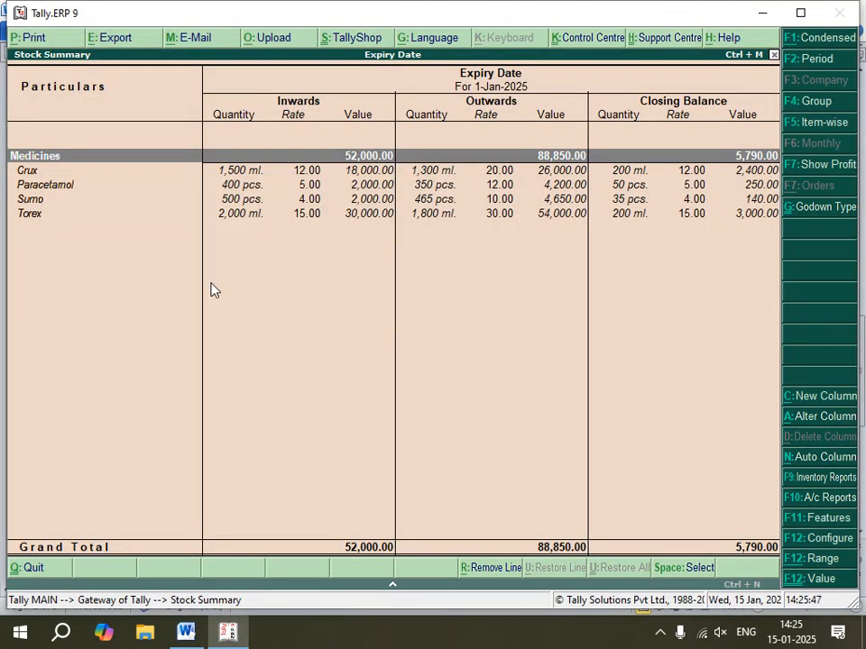
key(F5)
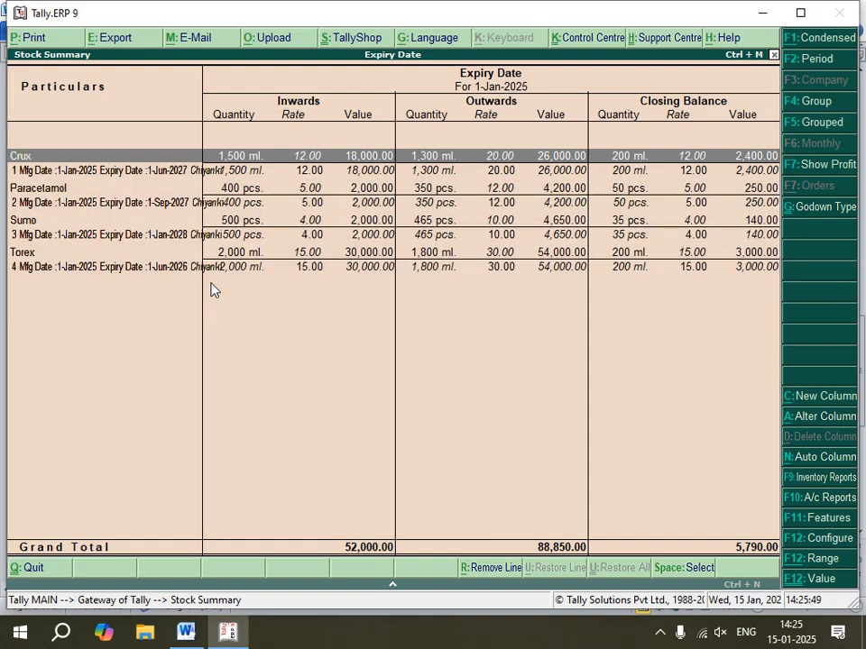